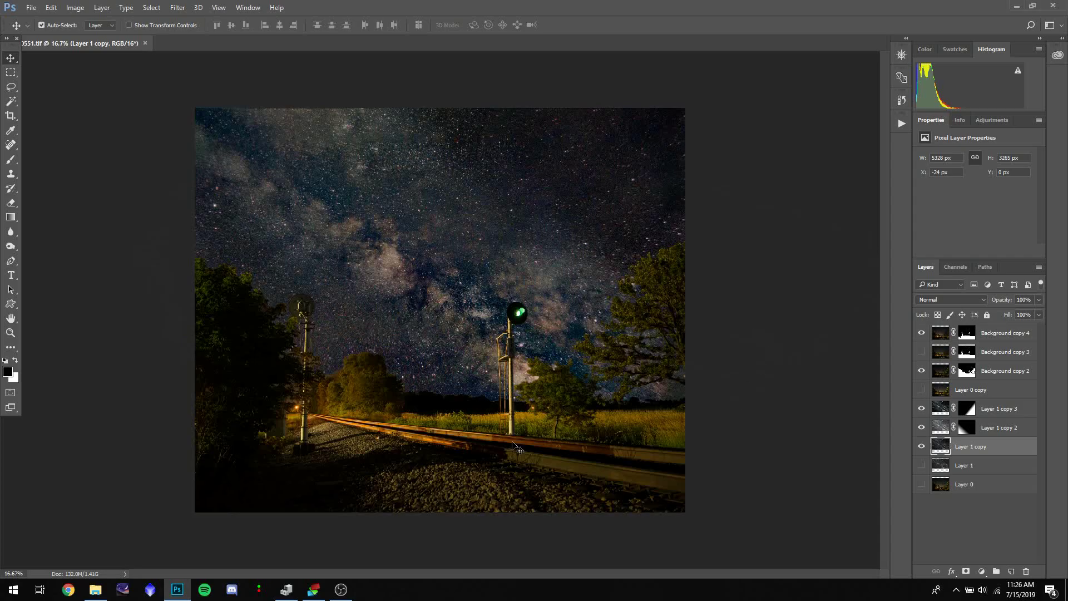
Switch to DeepSkyStacker and load _DSC0514.NEF through _DSC0545.NEF from the 7-10-19 folder as light frames
key("alt+Tab")
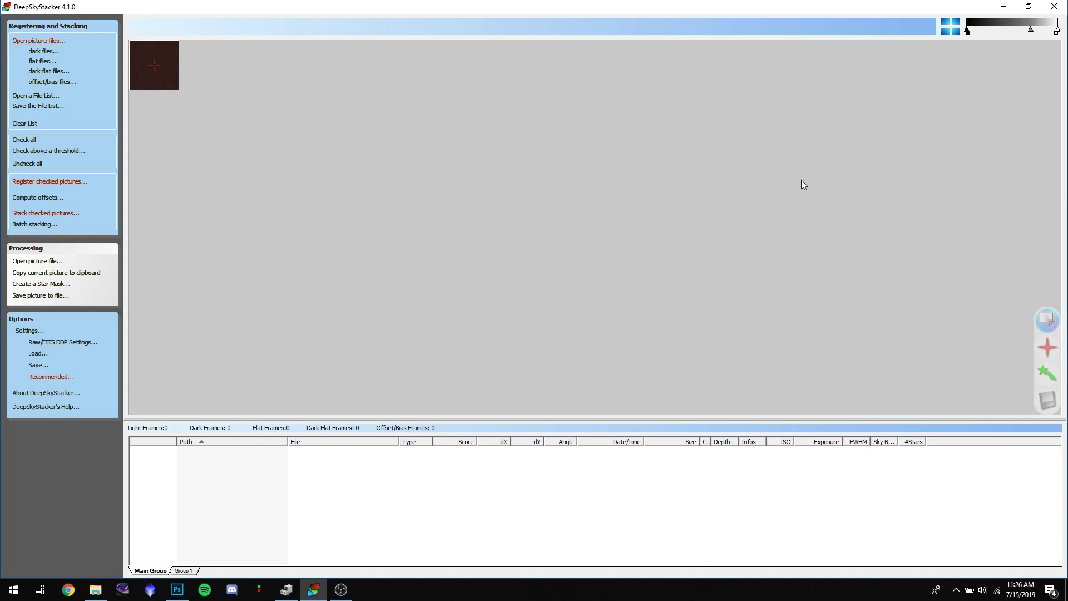
left_click(53, 45)
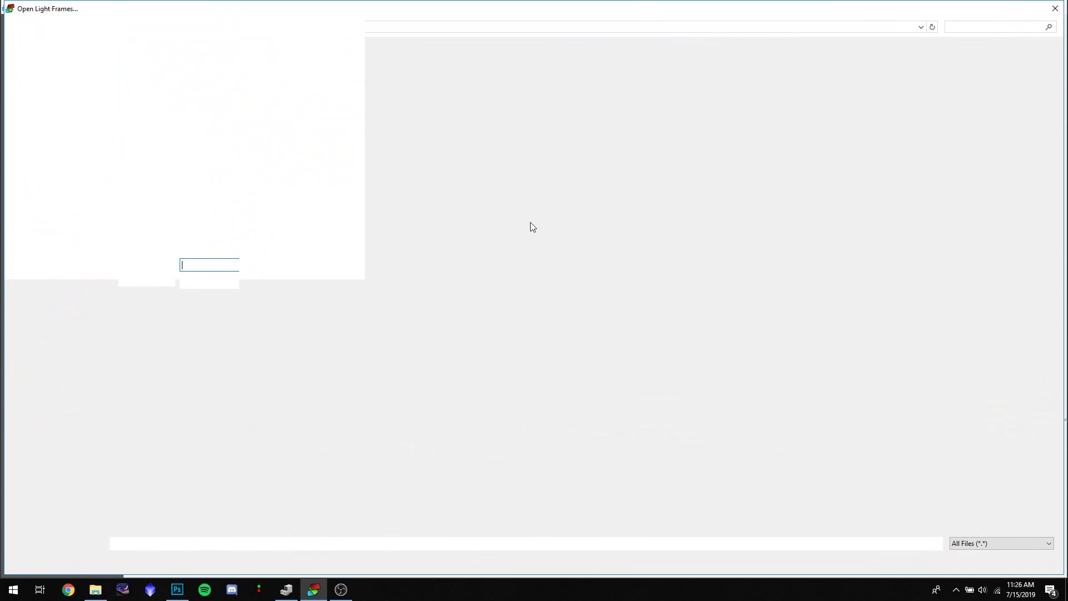
scroll(499, 292, "down", 1)
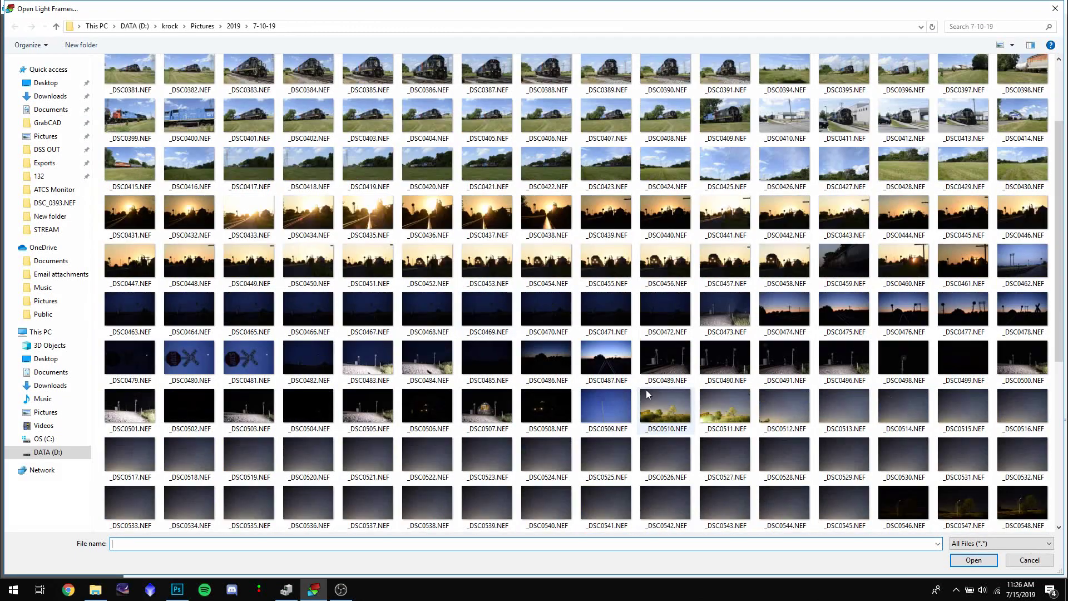
scroll(645, 388, "down", 4)
left_click(926, 200)
left_click(827, 298, "shift")
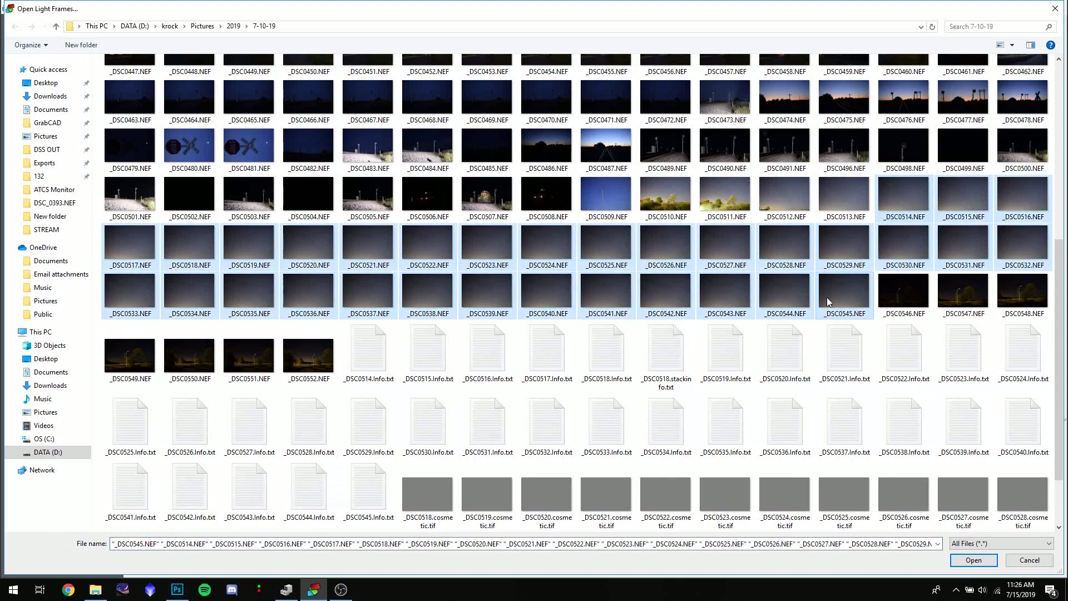
left_click(973, 560)
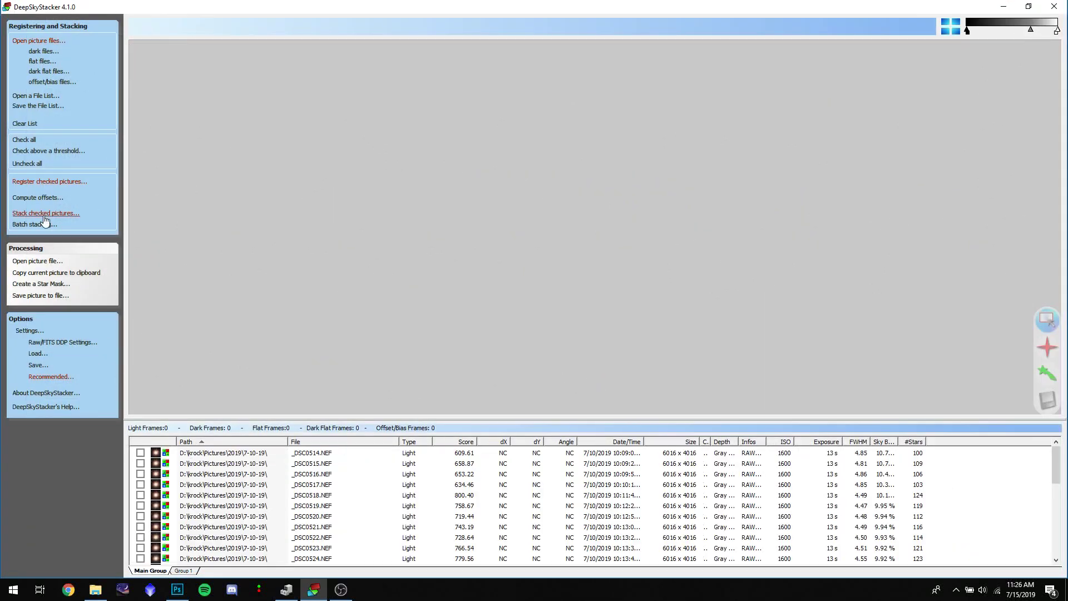
Check all the loaded light frames and preview _DSC0514.NEF
left_click(24, 140)
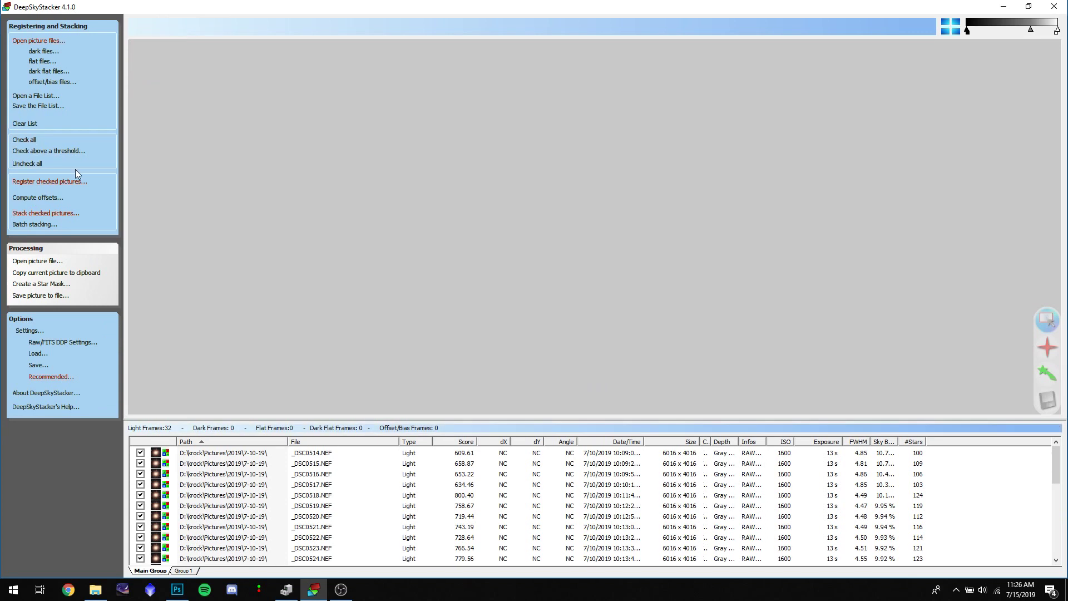
left_click(236, 453)
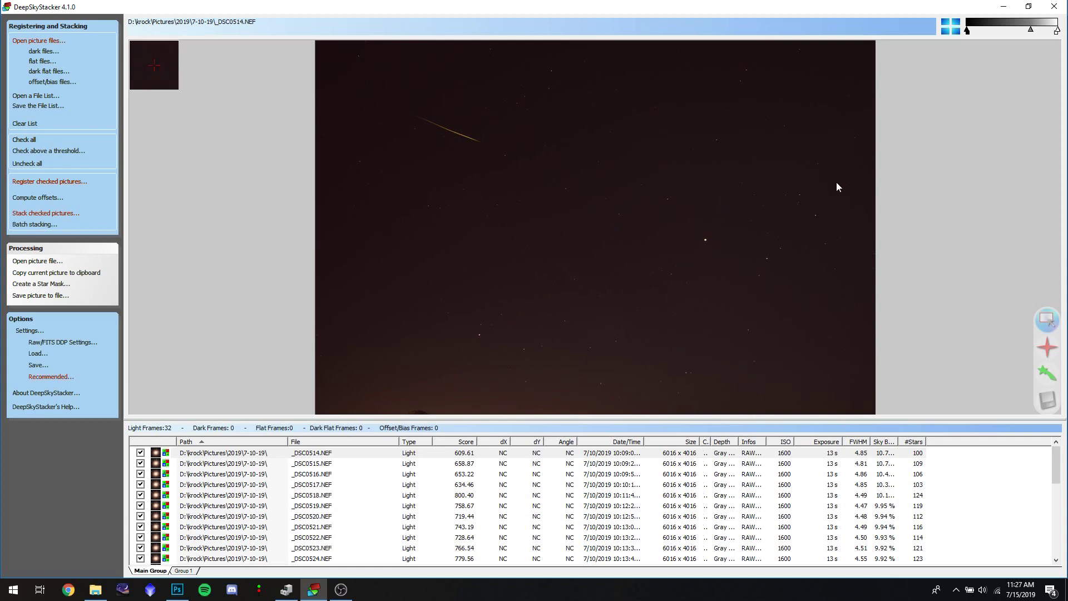
left_click(587, 457)
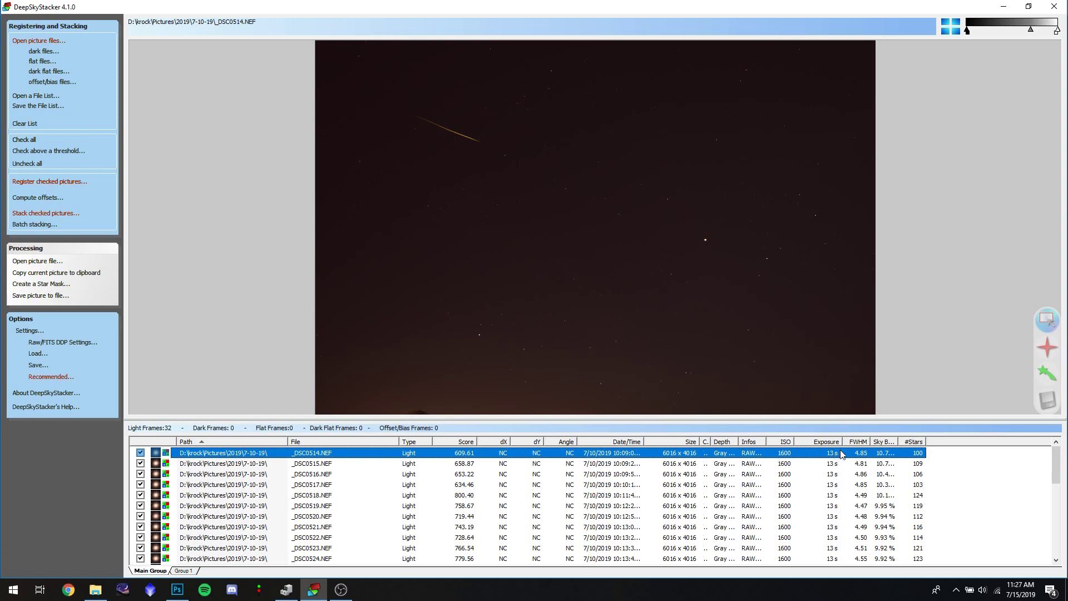
left_click(812, 455)
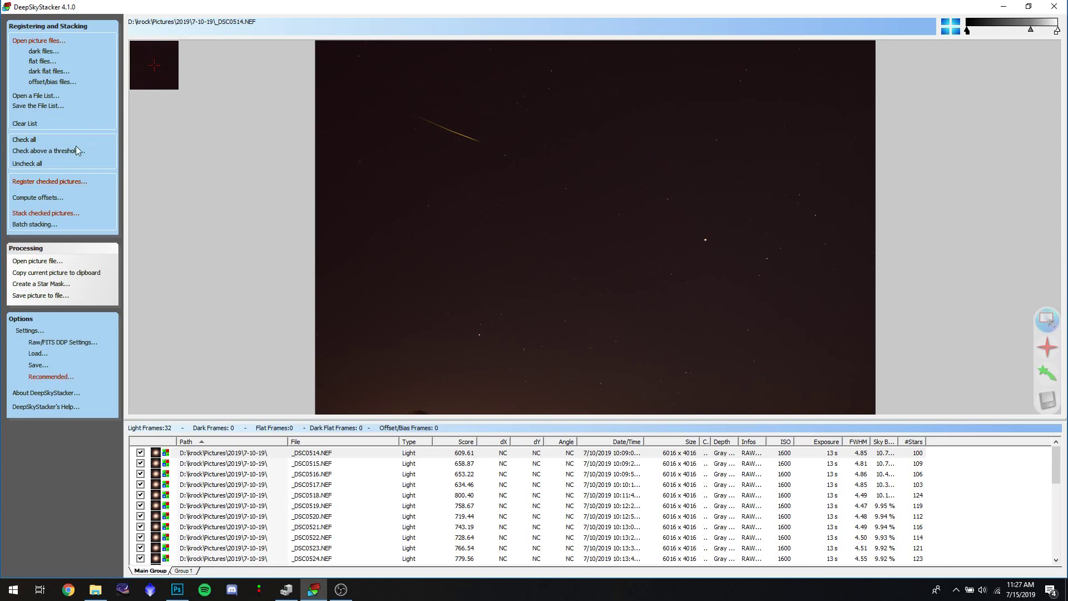
Open the registration settings for the checked pictures and examine the percentage of best pictures to stack
left_click(51, 184)
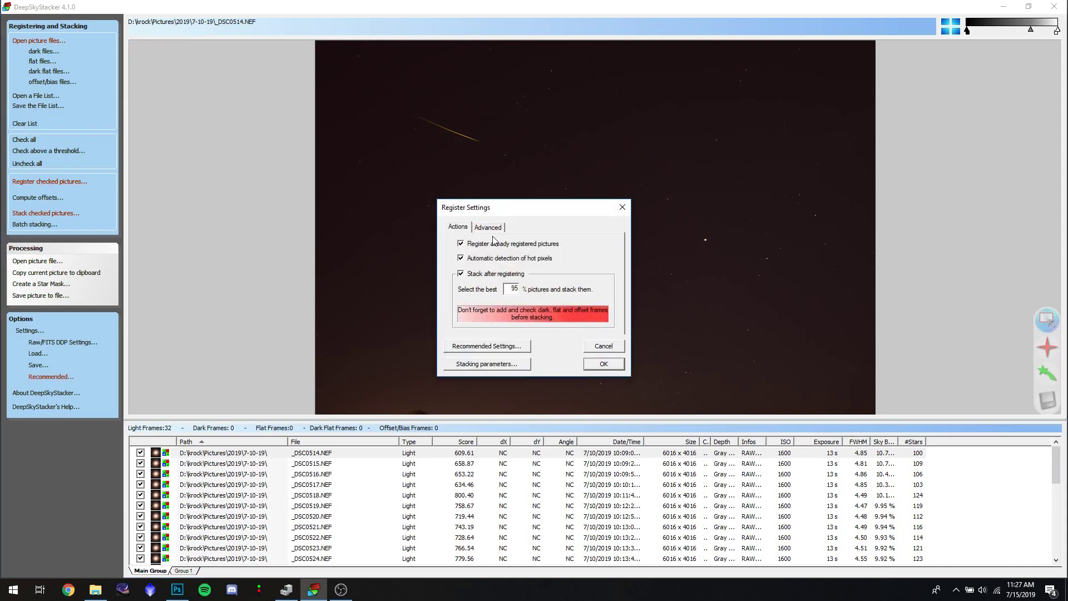
left_click_drag(507, 212, 486, 204)
double_click(487, 283)
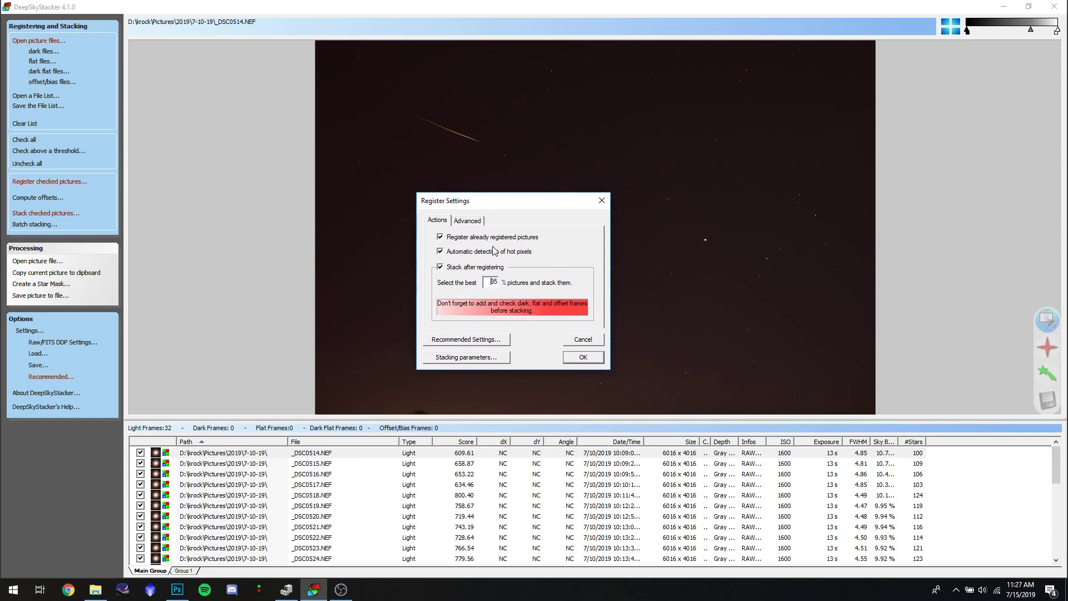
mouse_move(509, 204)
left_mouse_down()
mouse_move(499, 221)
mouse_move(509, 210)
left_mouse_up()
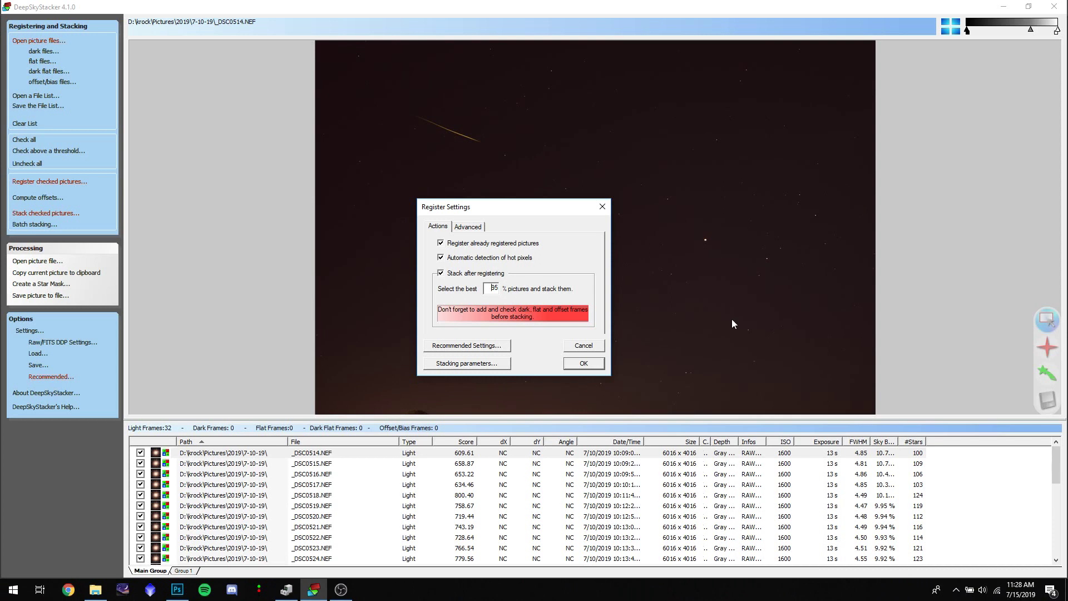
double_click(488, 288)
Set the star detection threshold to 12 % and compute the number of detected stars before and after the change
left_click(466, 226)
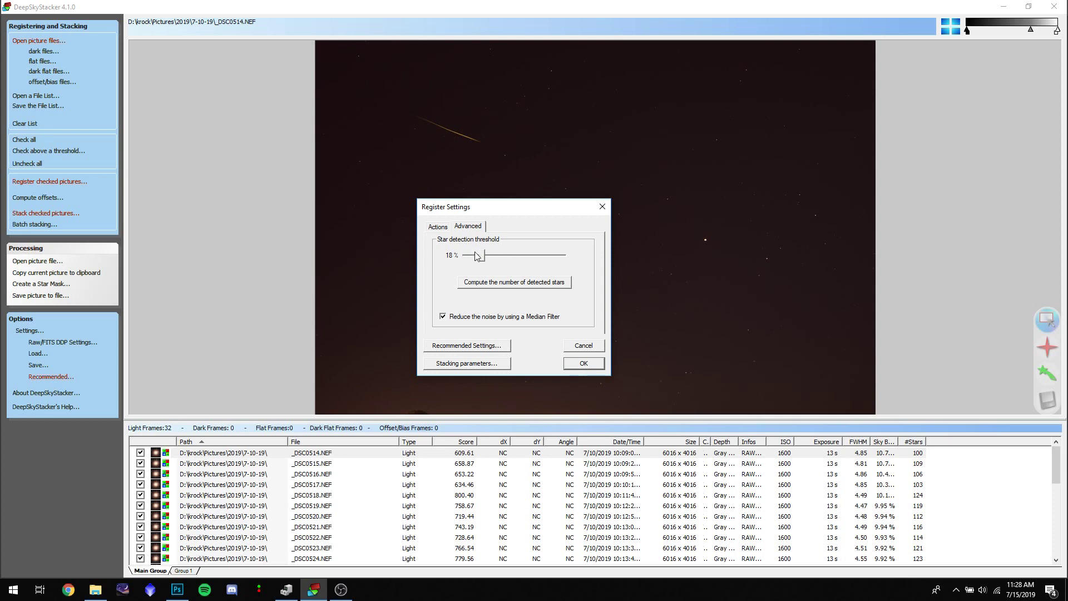
left_click(487, 283)
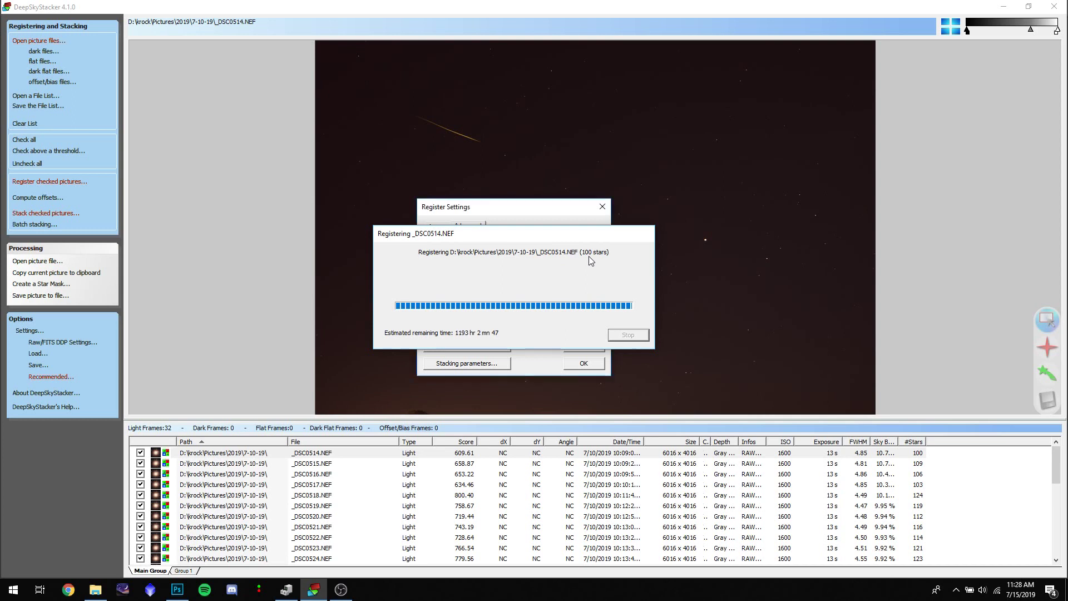
left_click_drag(481, 255, 478, 253)
left_click(529, 282)
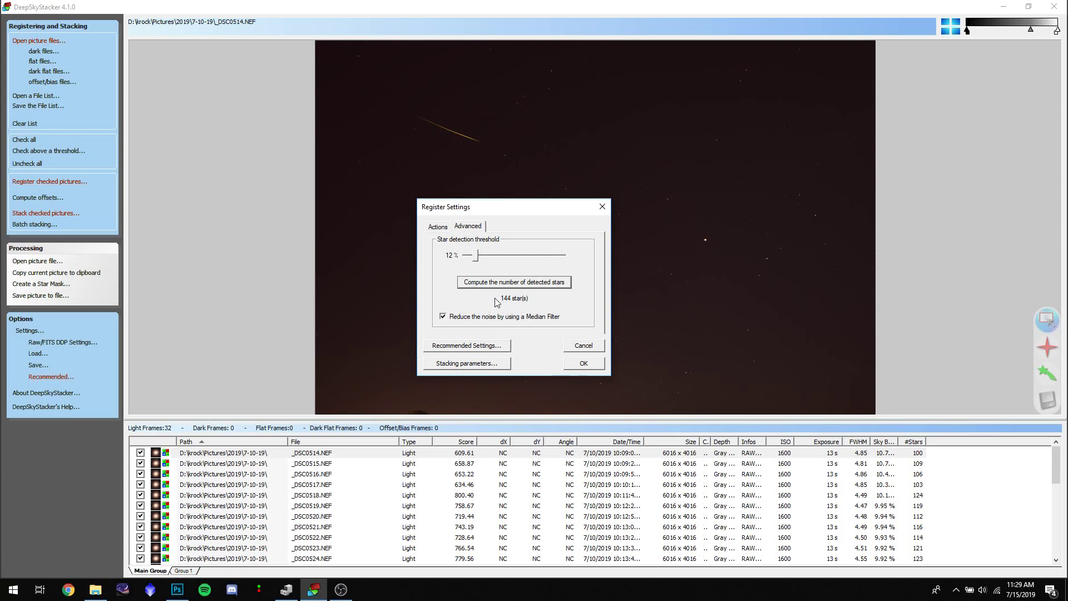
left_click(442, 228)
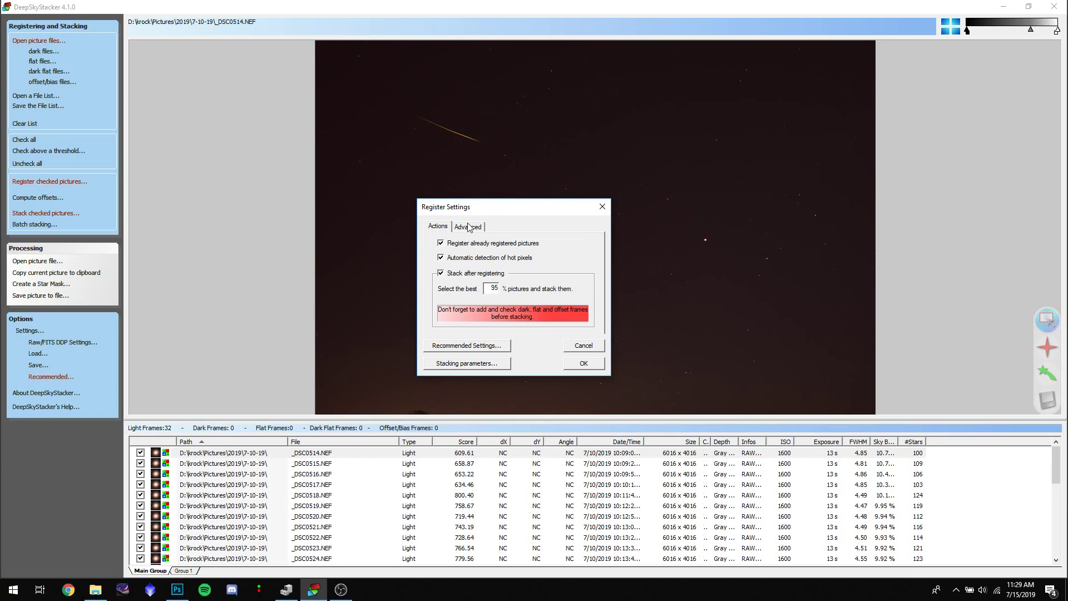
left_click(468, 227)
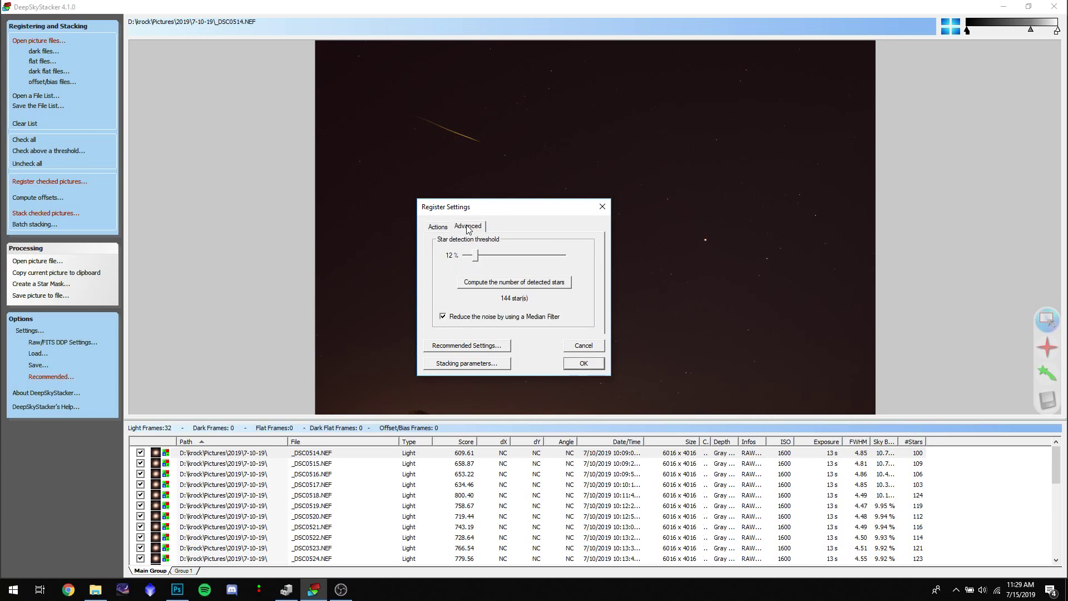
In the stacking parameters, choose Median Kappa-Sigma clipping as the light frame stacking mode and accept the settings
left_click(467, 364)
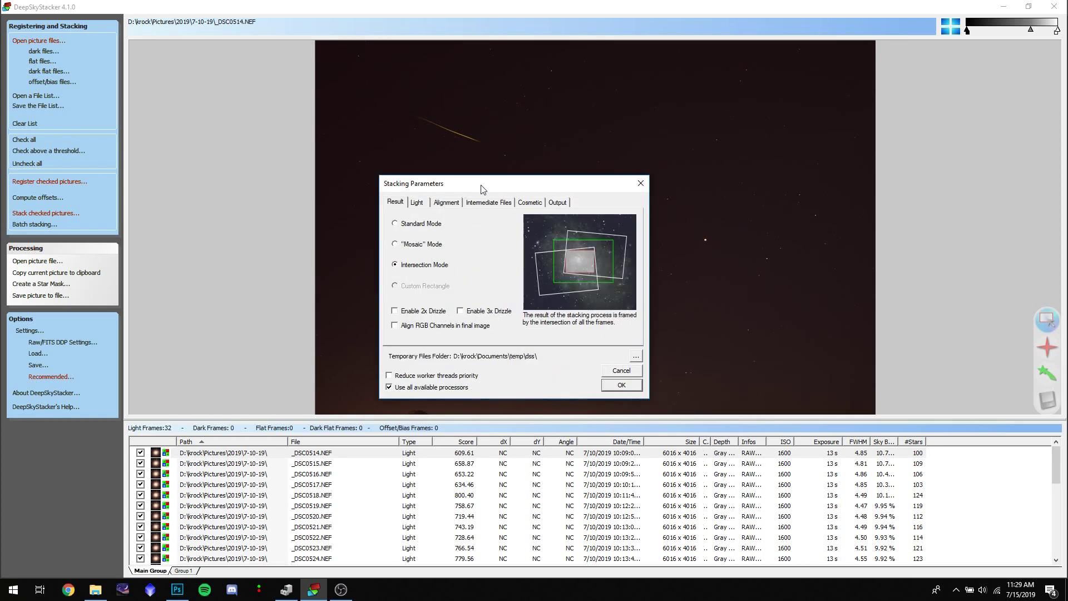
left_click_drag(482, 188, 451, 169)
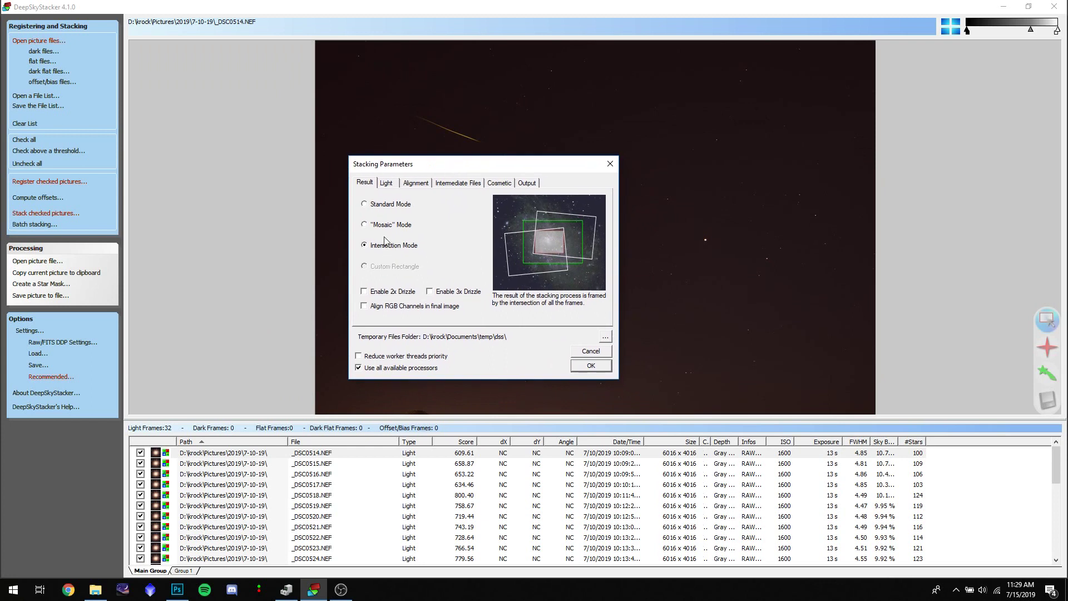
left_click(386, 184)
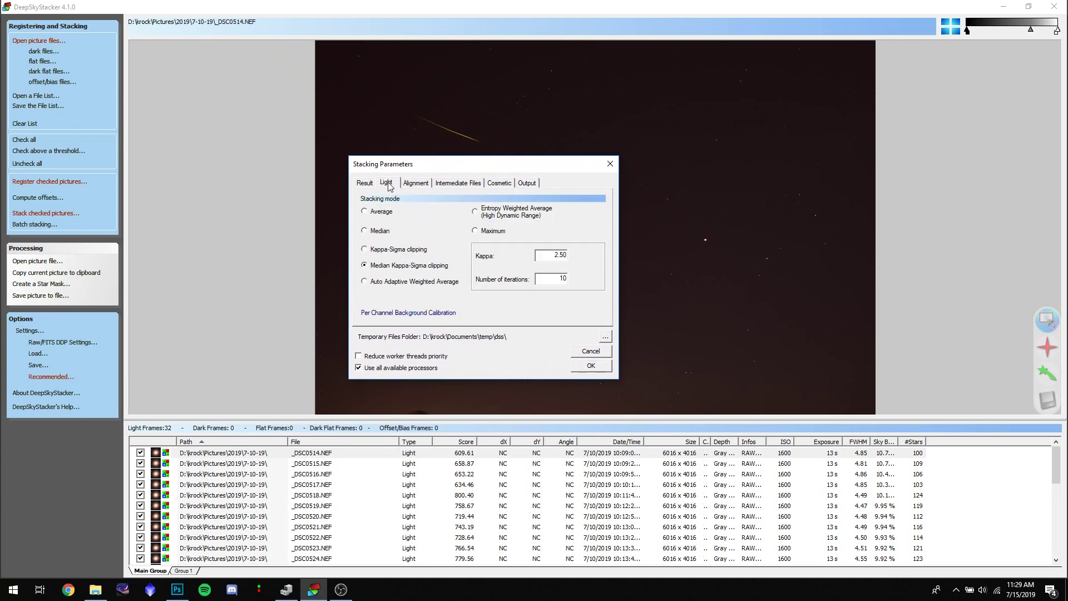
left_click(391, 269)
left_click(591, 366)
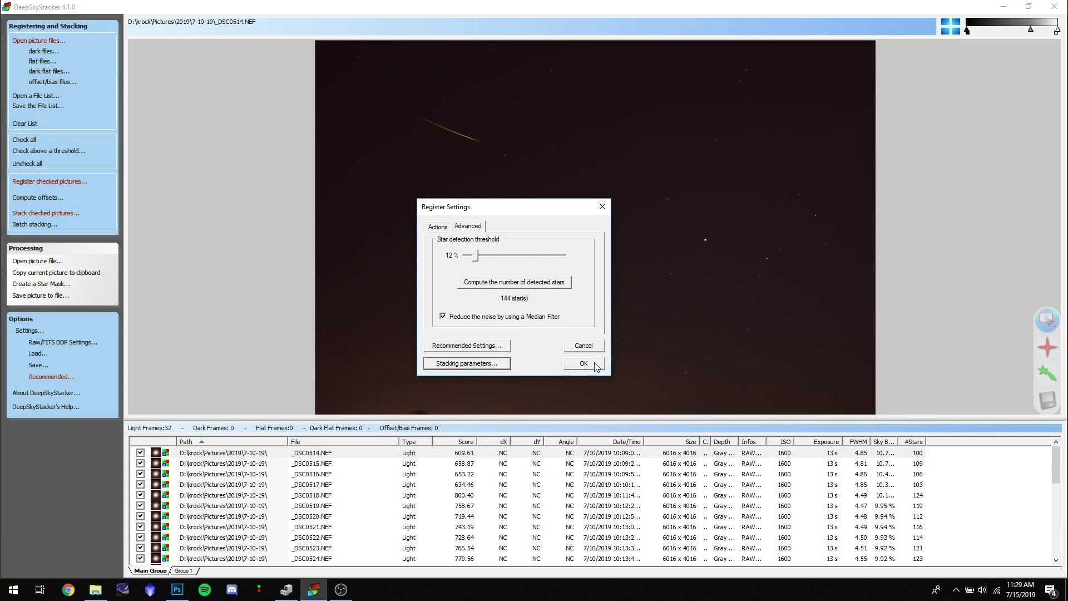
Accept the registration settings and the stacking steps summary to register and stack the checked light frames
left_click(583, 368)
left_click(583, 365)
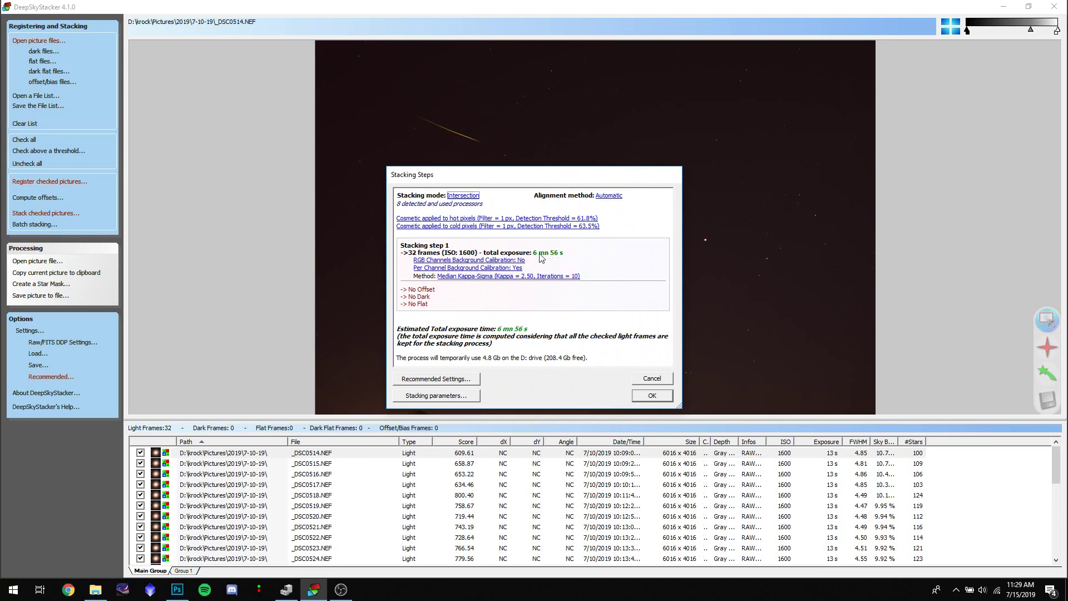
left_click(645, 396)
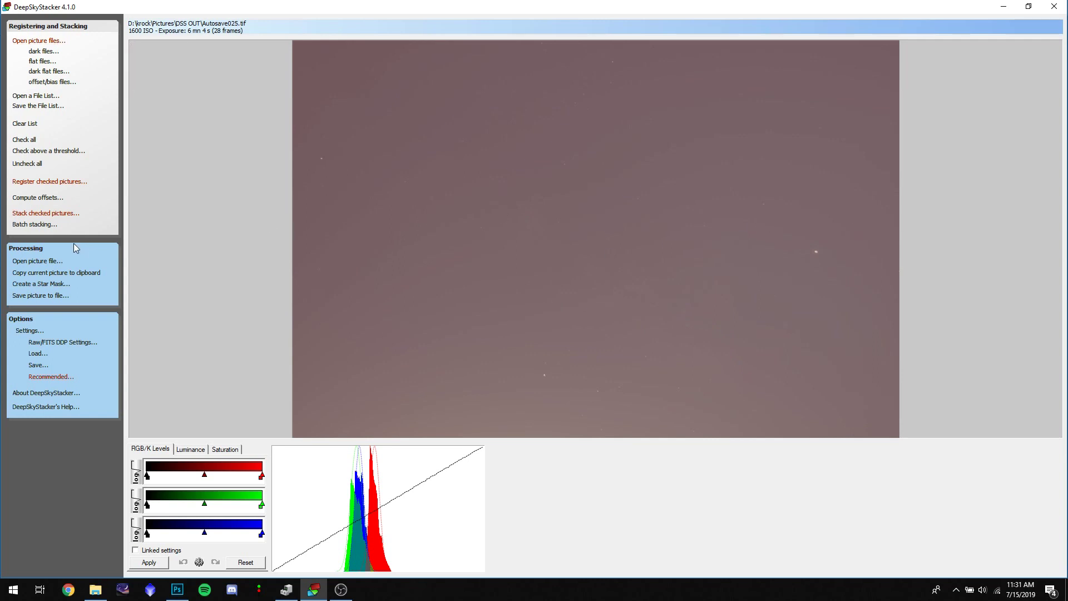
Start saving the stacked picture to a file and set its type to TIFF Image (16 bit/ch)
left_click(44, 301)
left_click(84, 473)
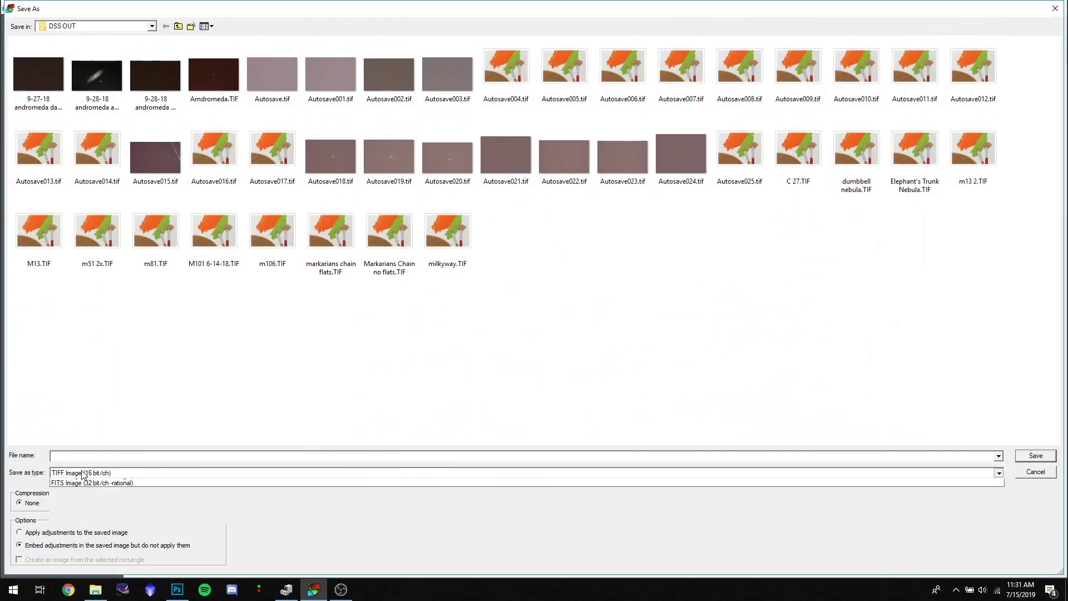
left_click(83, 474)
left_click(95, 477)
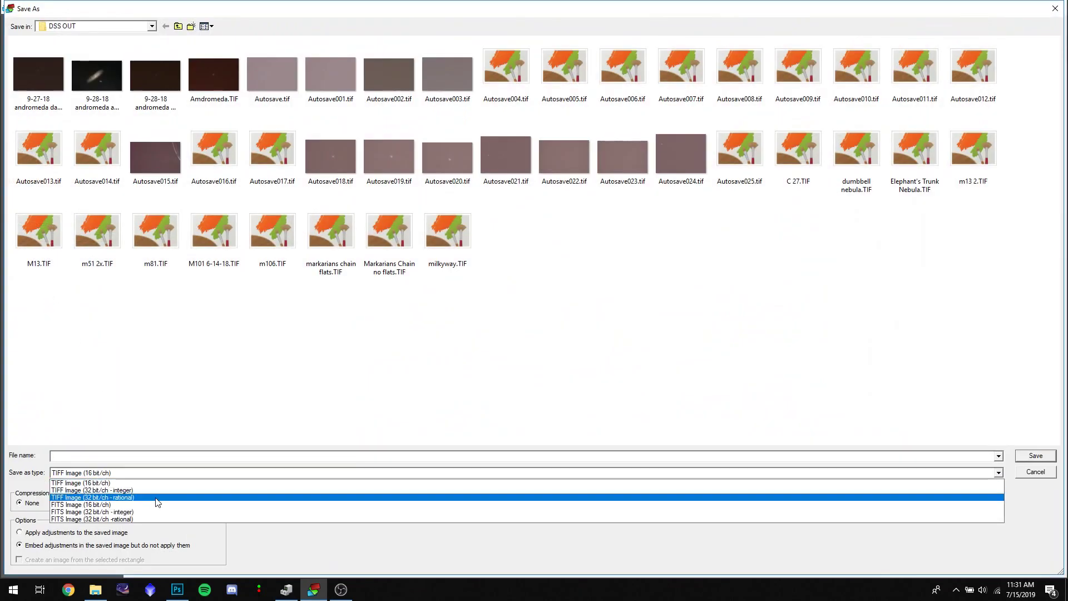
left_click(103, 483)
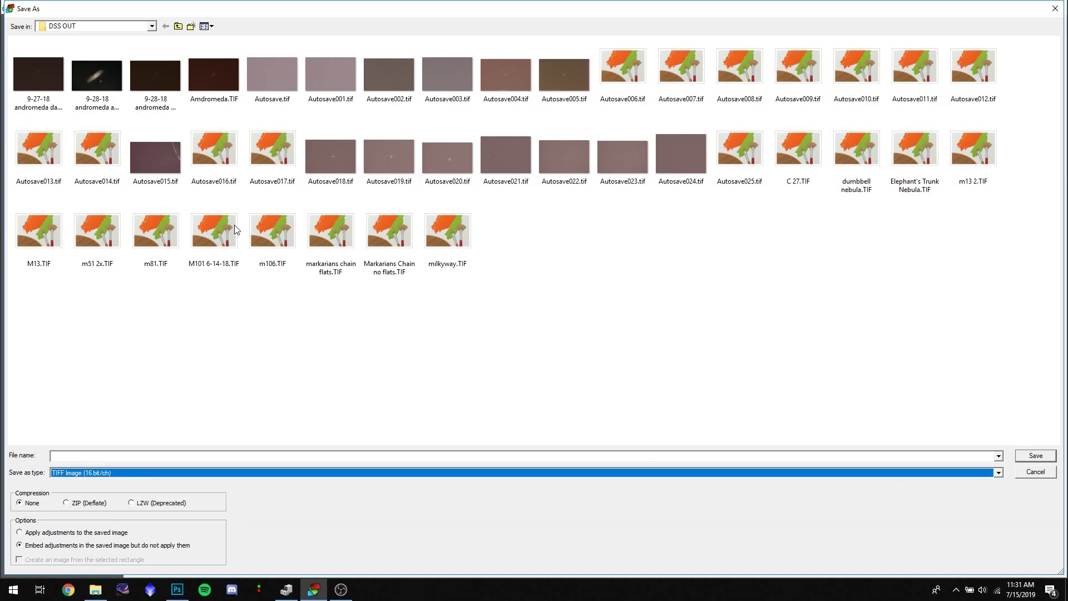
Name the file "milkyway background" and save it in the DSS OUT folder
left_click(53, 455)
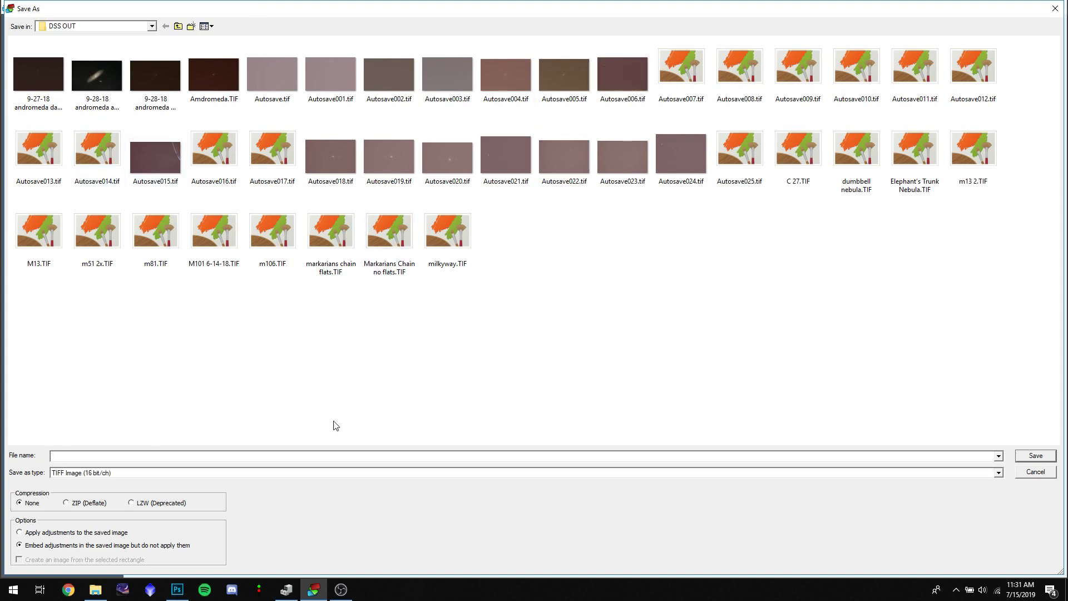
type("mil")
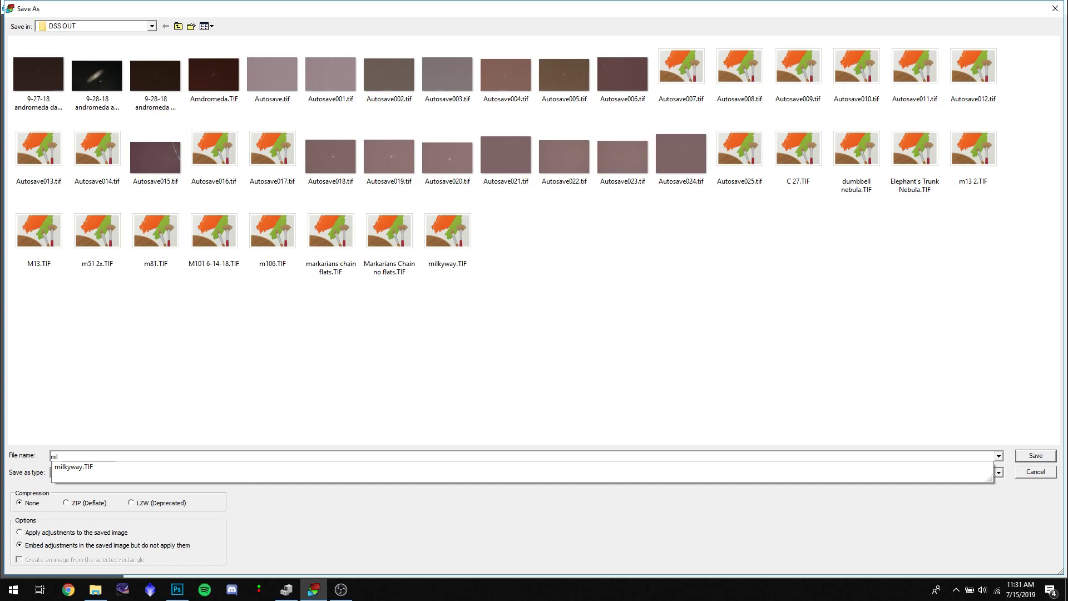
type("kyway ")
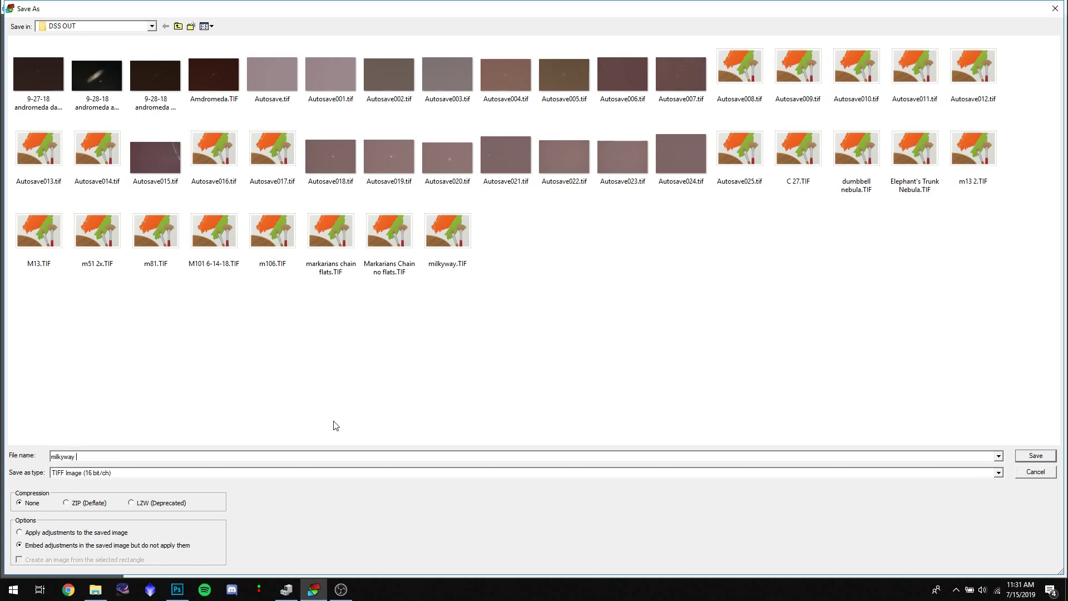
type("background")
key("Return")
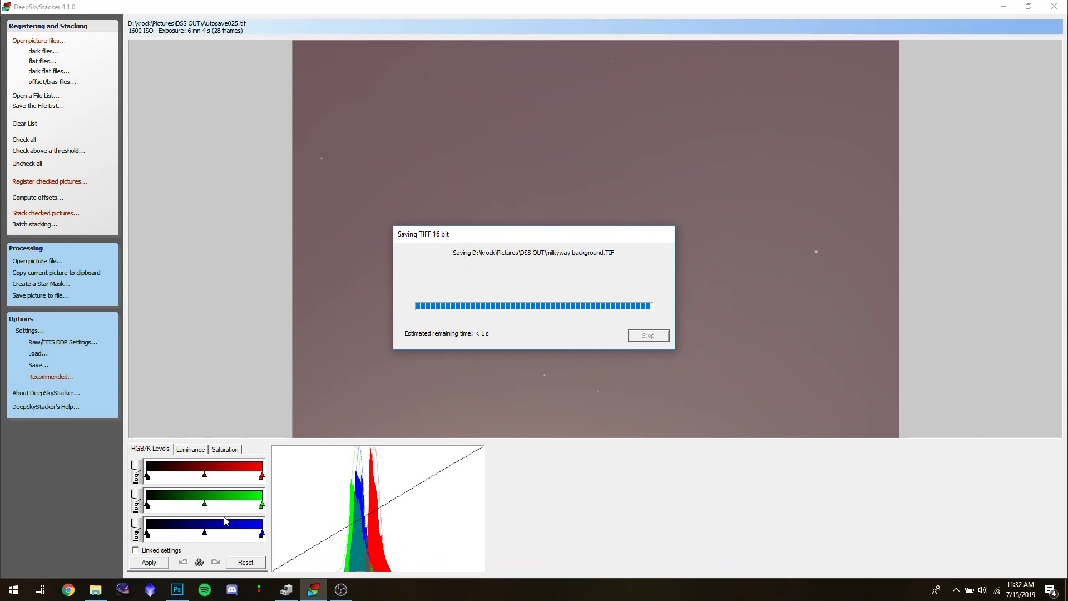
Switch to Photoshop and duplicate the Background layer of Autosave025_ABE.tif
left_click(178, 589)
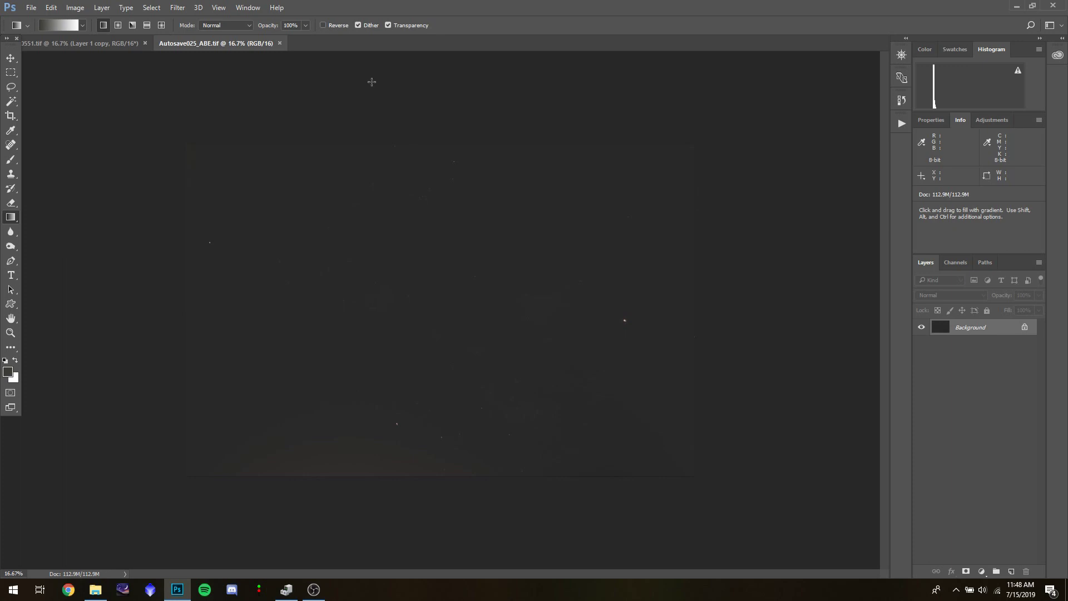
left_click(8, 62)
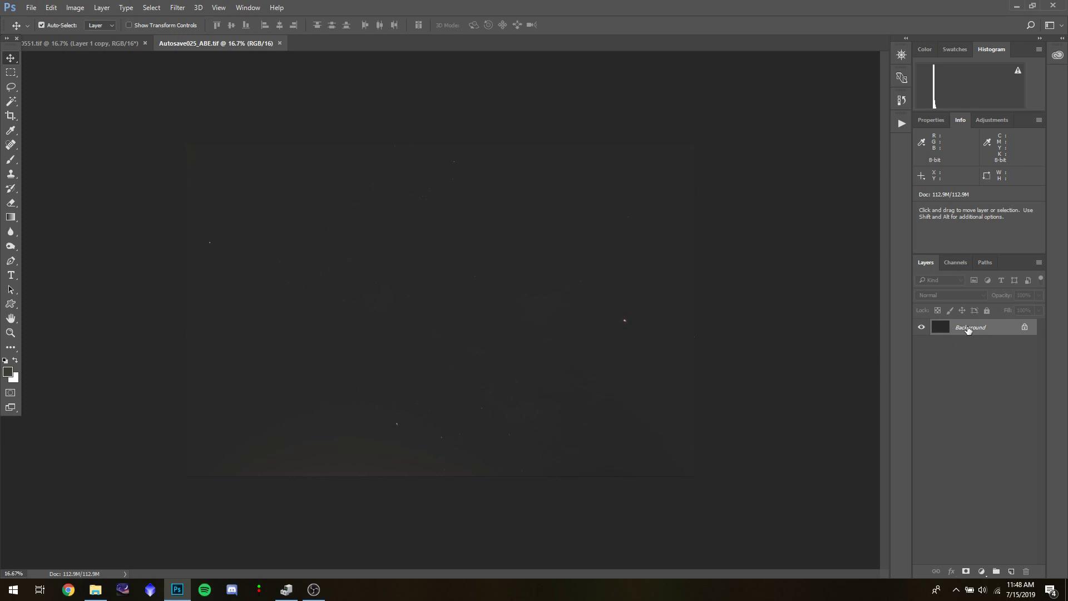
left_click_drag(968, 329, 1012, 571)
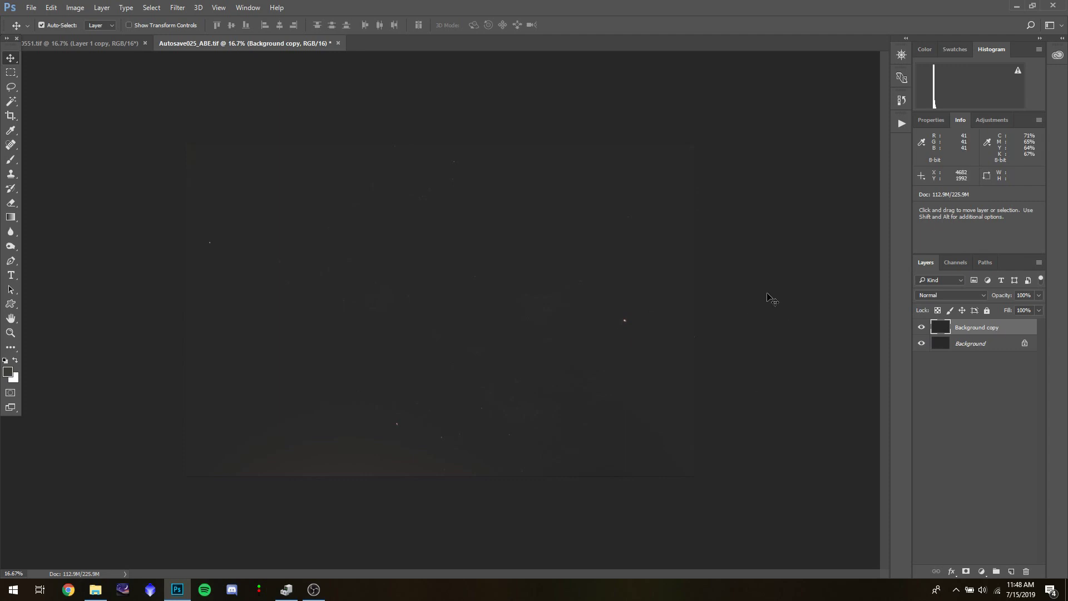
Start a Levels adjustment on the Background copy layer and place a color sampler point in the dark upper sky
left_click(101, 7)
left_click(102, 7)
left_click(101, 7)
left_click(88, 7)
mouse_move(111, 34)
left_click(222, 46)
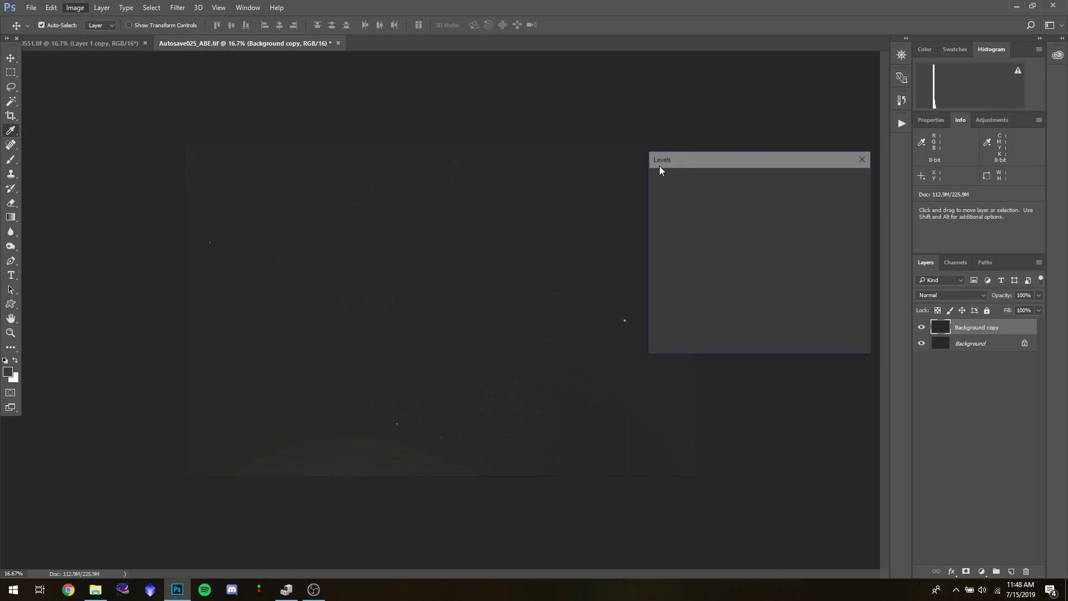
left_click_drag(679, 160, 689, 142)
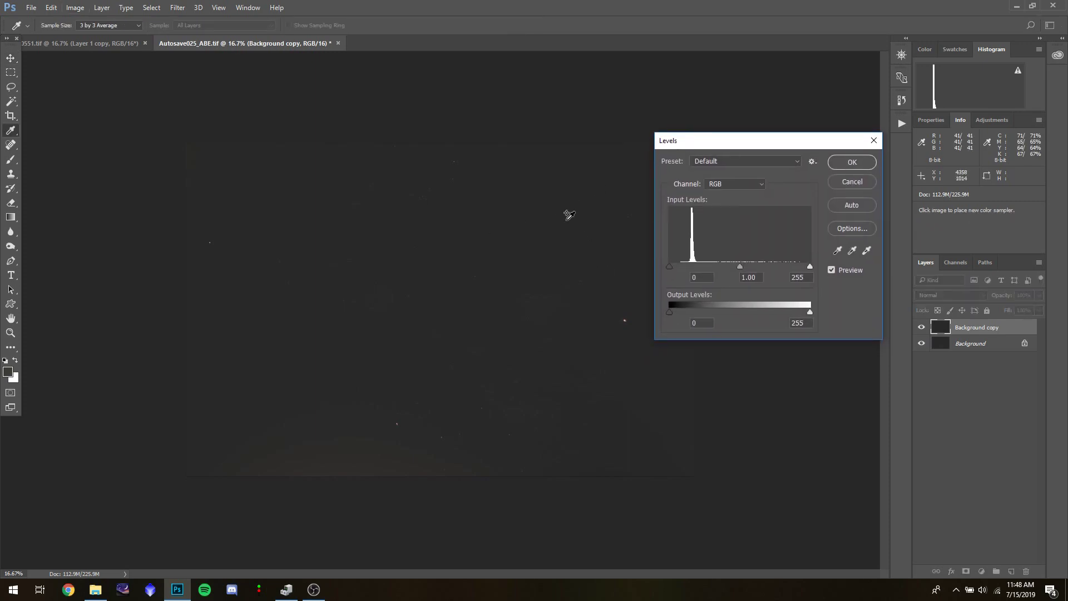
left_click(580, 189, "shift")
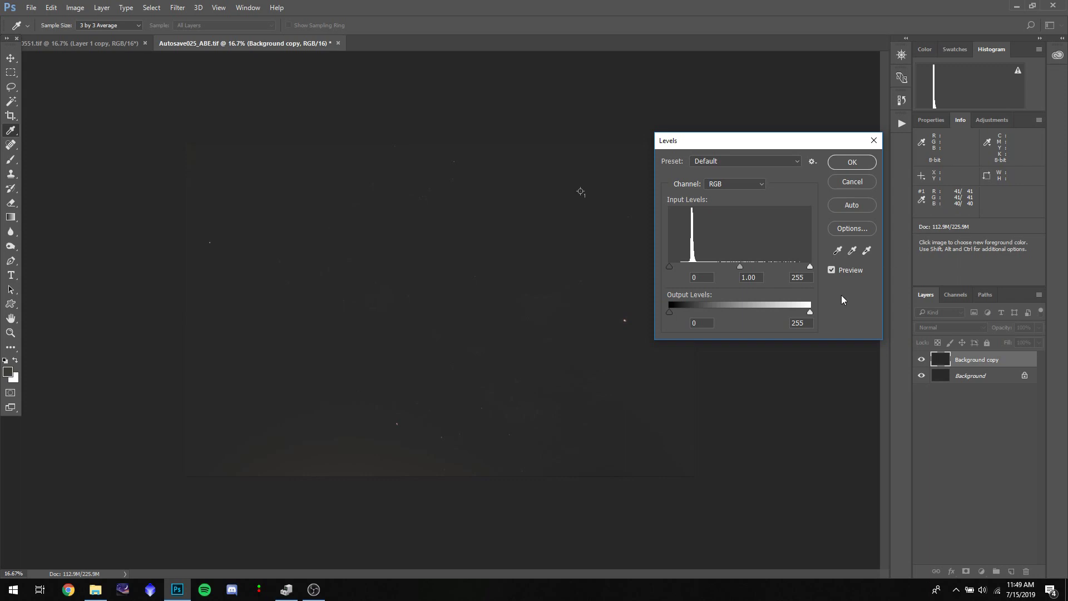
Set the RGB black input level to 31 and the midtone level to 2.87, and apply the Levels adjustment
double_click(715, 185)
left_click_drag(669, 268, 680, 270)
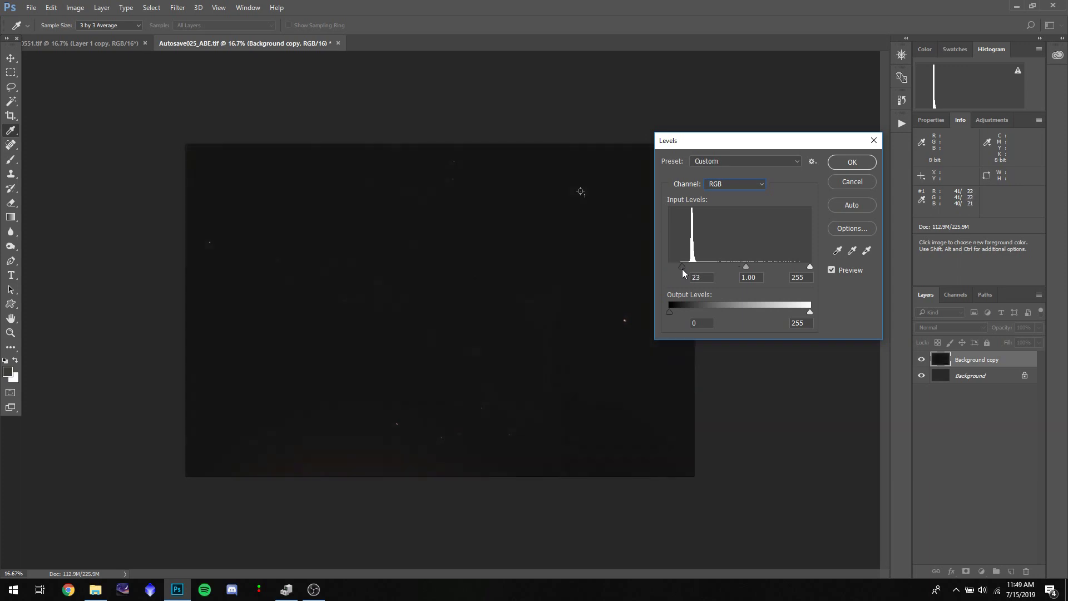
left_click_drag(684, 269, 685, 268)
left_click_drag(686, 271, 686, 271)
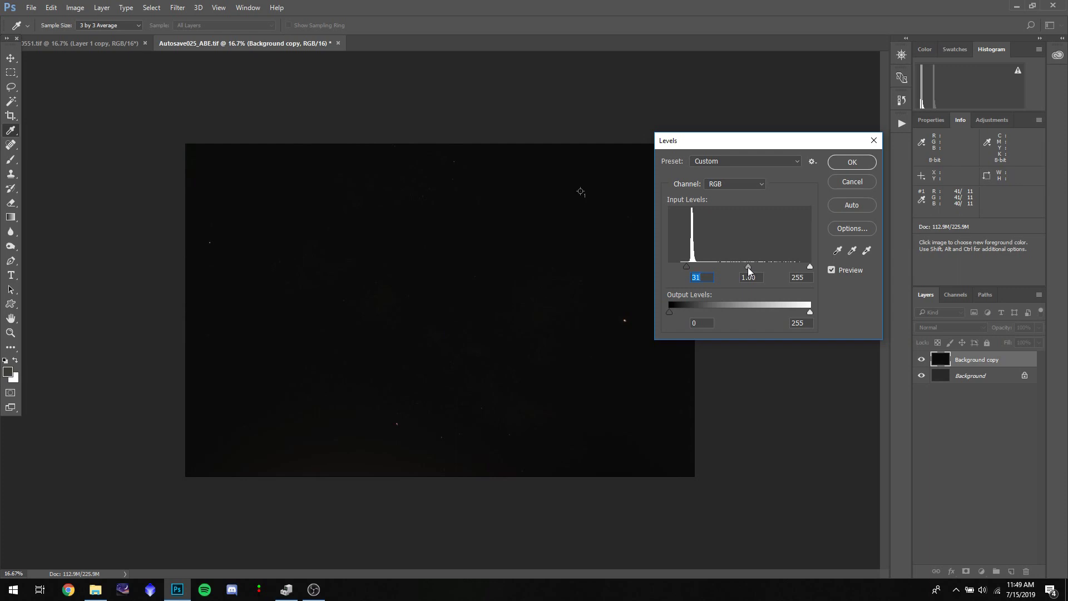
left_click_drag(747, 267, 704, 267)
key("Tab")
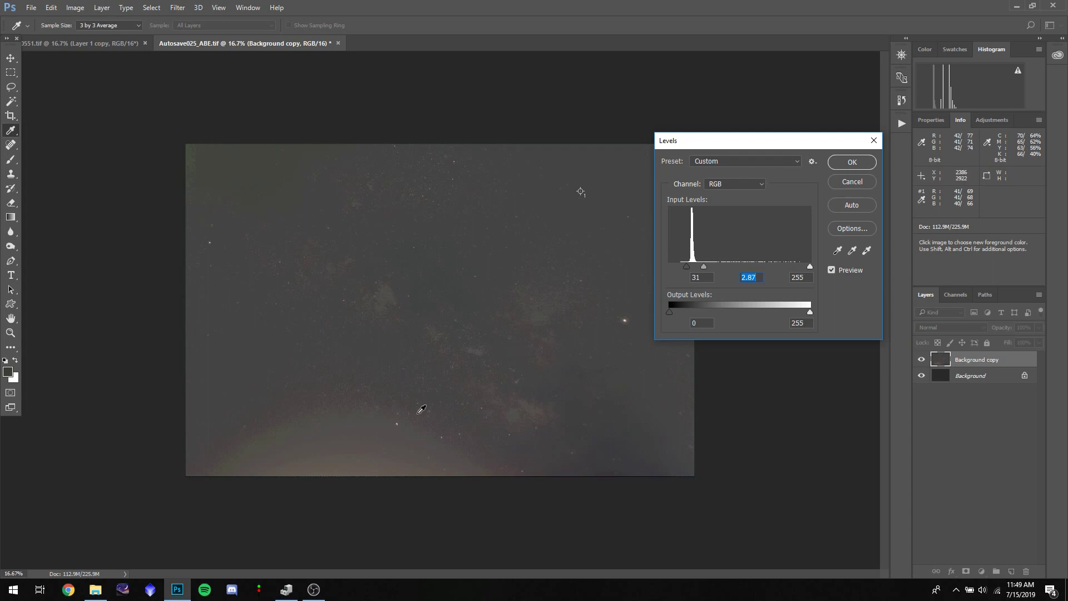
left_click(843, 163)
key("v")
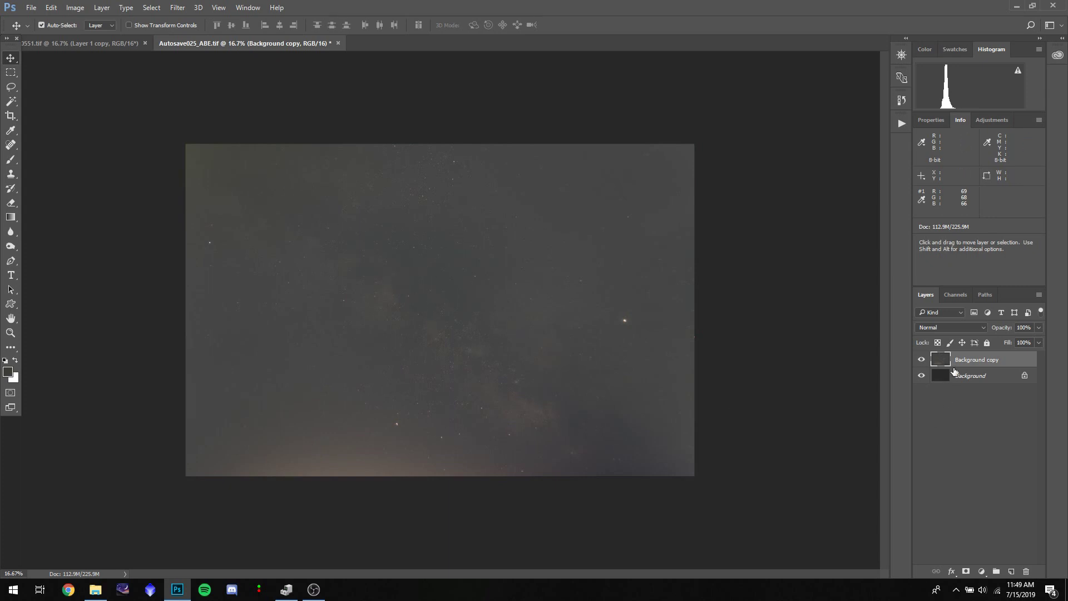
Apply an RGB Curves adjustment with a shadow point at input 62, output 36 and a brighter point at input 115, output 157
left_click(75, 7)
mouse_move(83, 36)
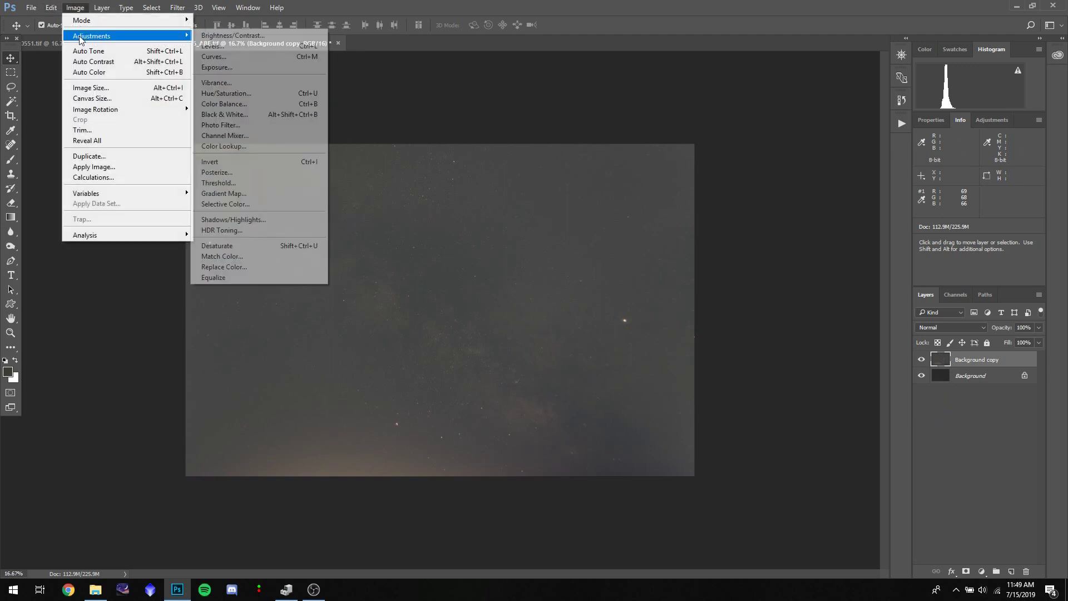
left_click(281, 57)
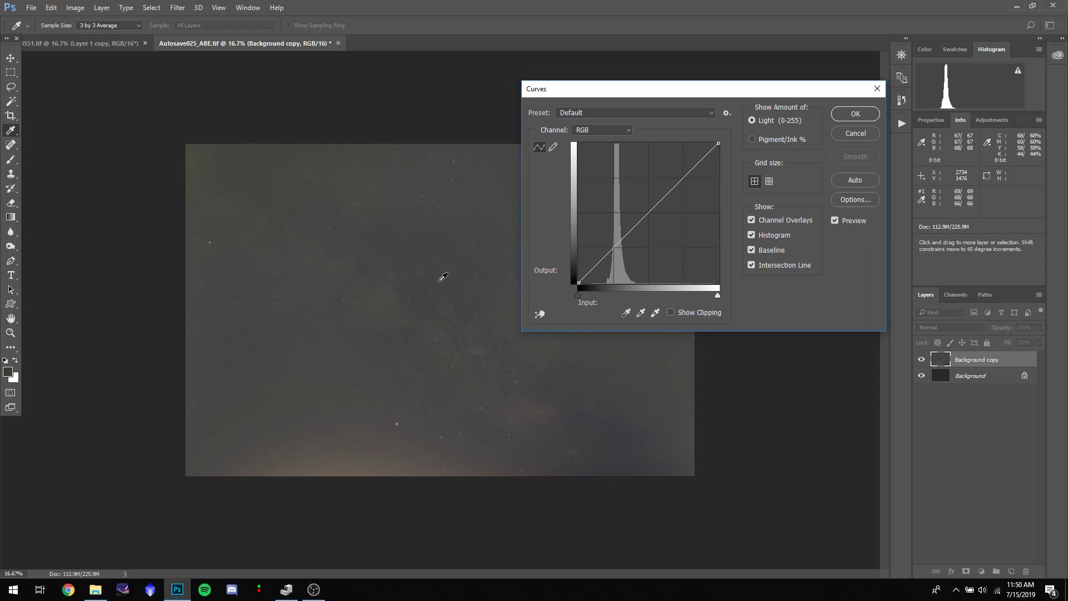
left_click(443, 279, "ctrl")
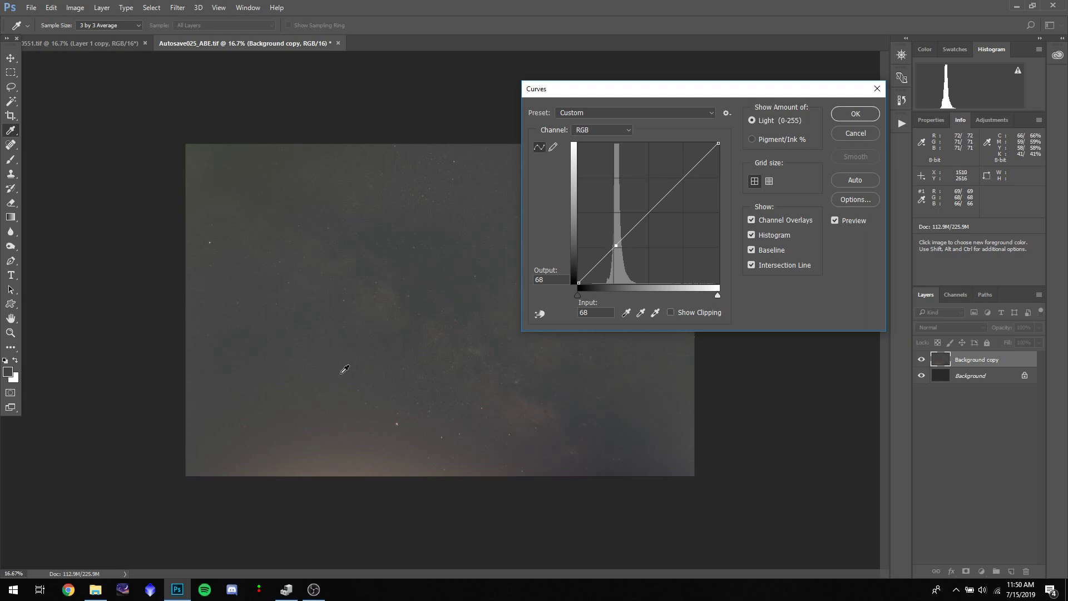
left_click_drag(615, 245, 612, 262)
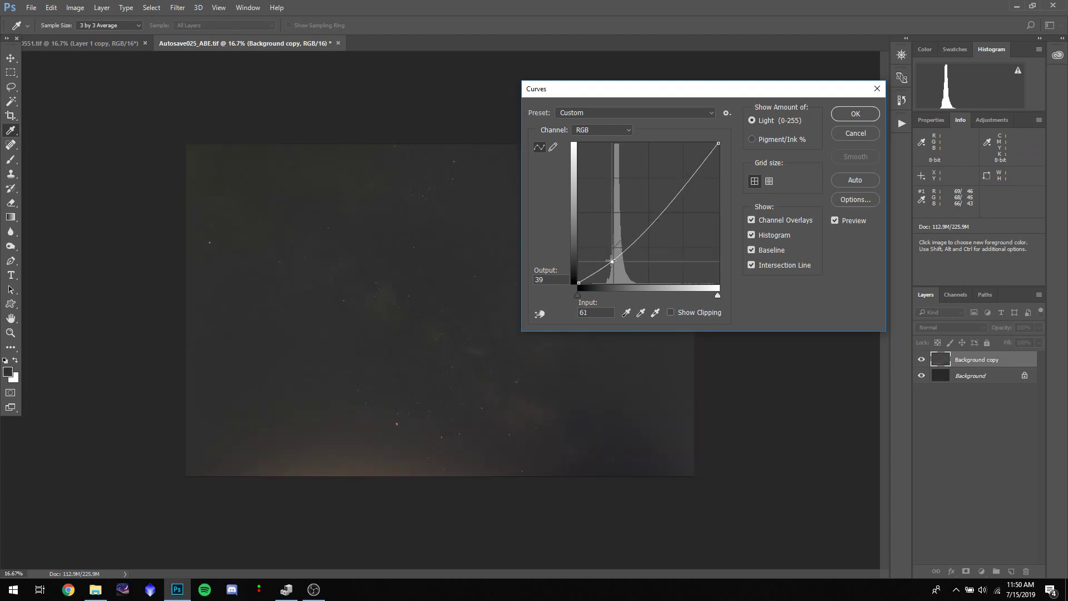
left_click_drag(645, 233, 641, 195)
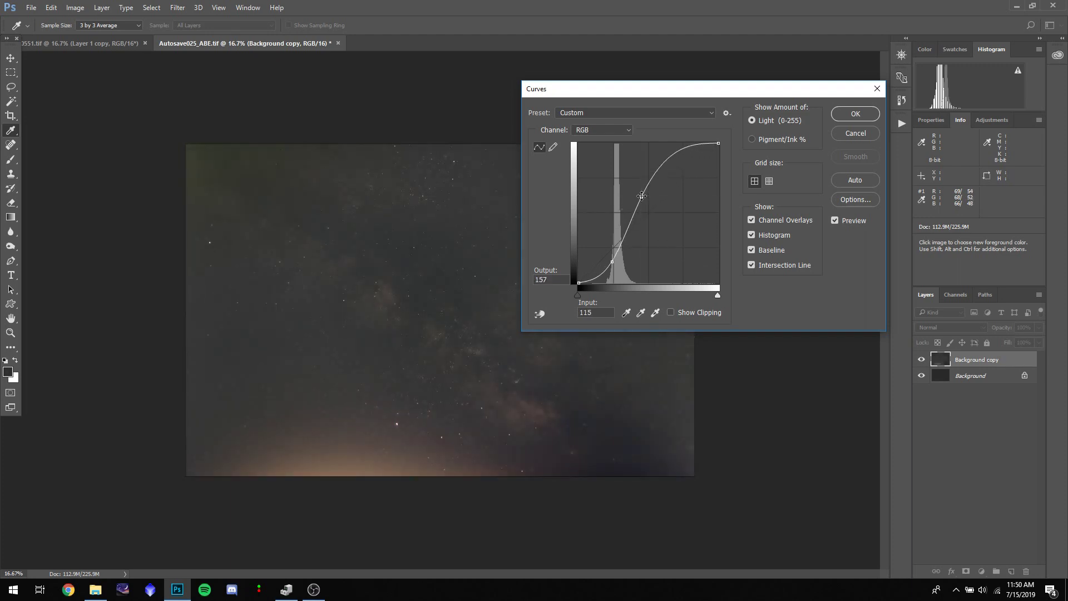
left_click_drag(612, 261, 613, 262)
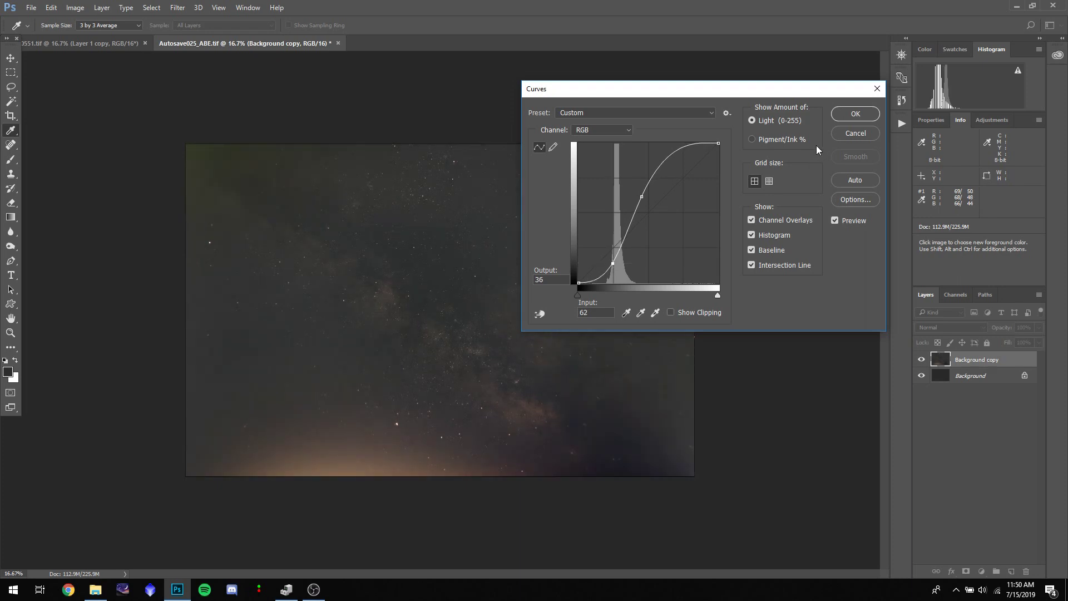
left_click(841, 115)
Apply another Levels adjustment with the black input level at 11 and the midtones raised to about 1.6
left_click(75, 7)
mouse_move(103, 40)
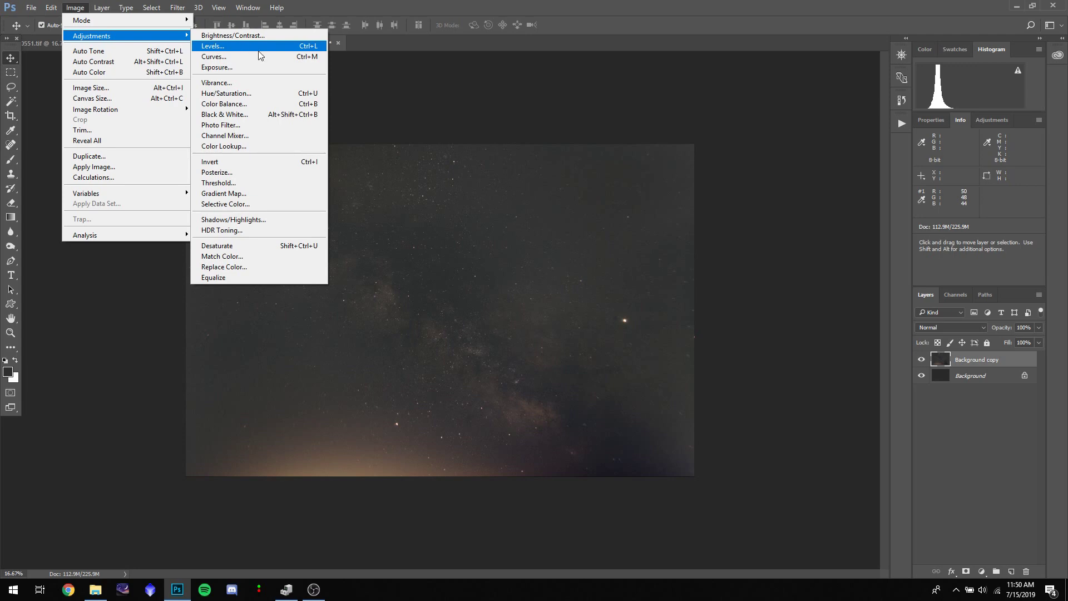
left_click(260, 47)
left_click_drag(669, 265, 675, 268)
left_click_drag(743, 266, 717, 265)
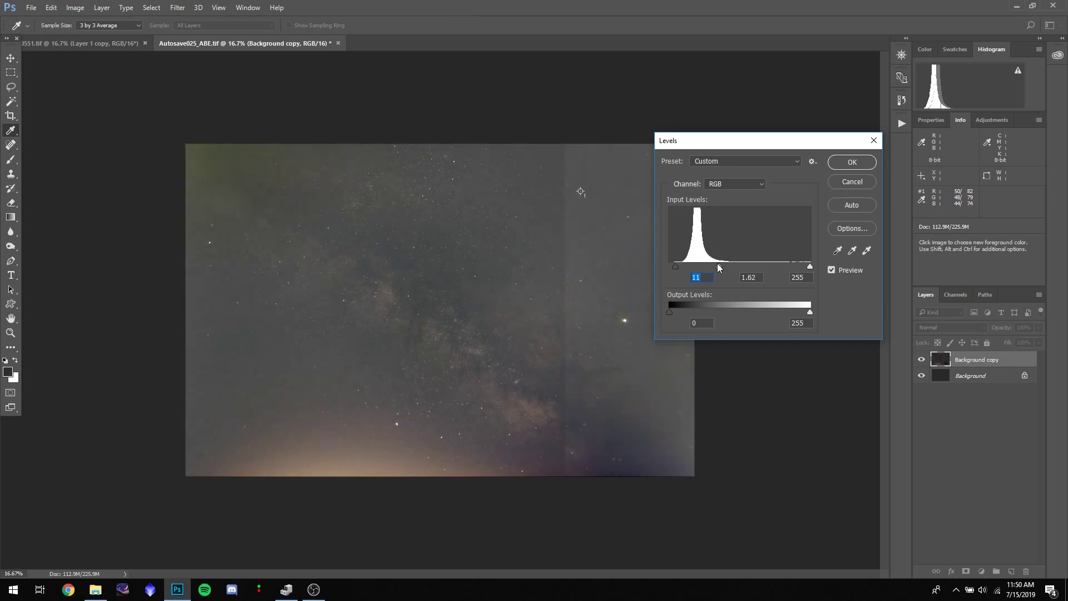
left_click(853, 162)
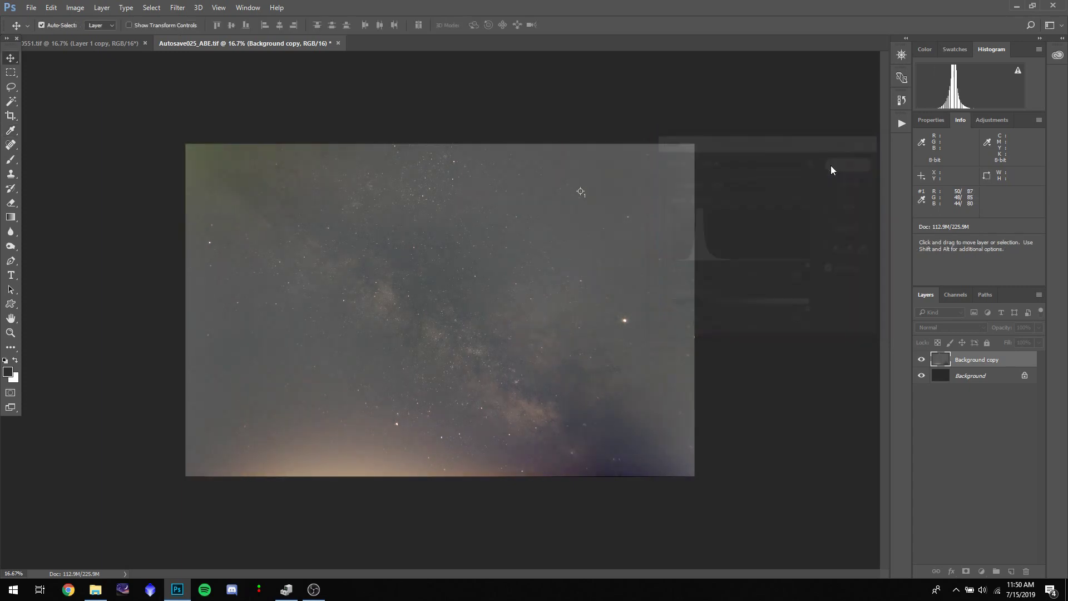
Apply a second S-shaped Curves adjustment with raised highlights and a shadow point at input 68, output 38
left_click(75, 7)
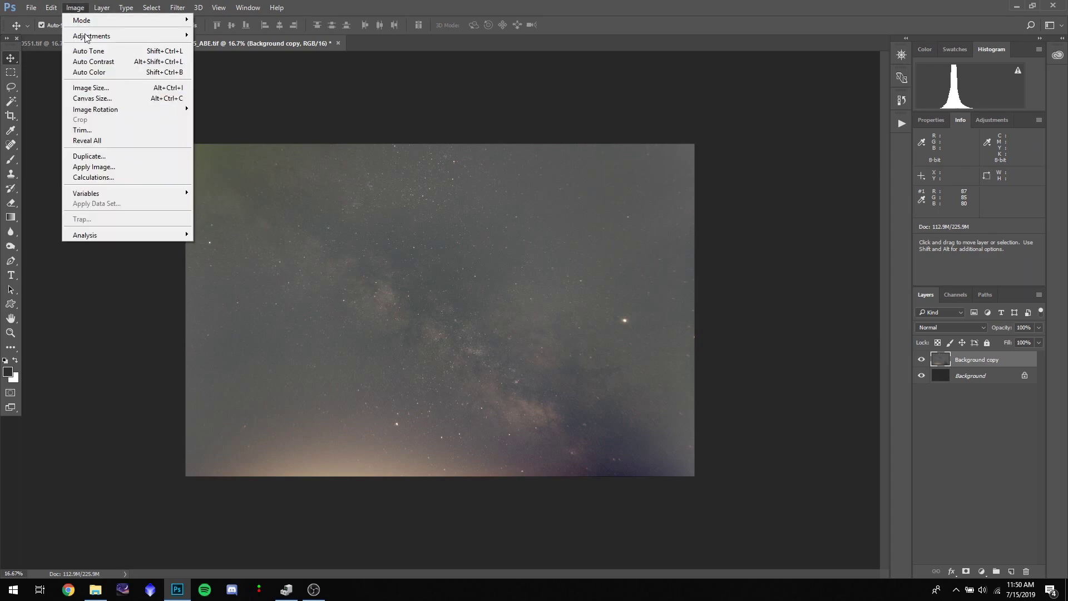
mouse_move(111, 35)
left_click(249, 61)
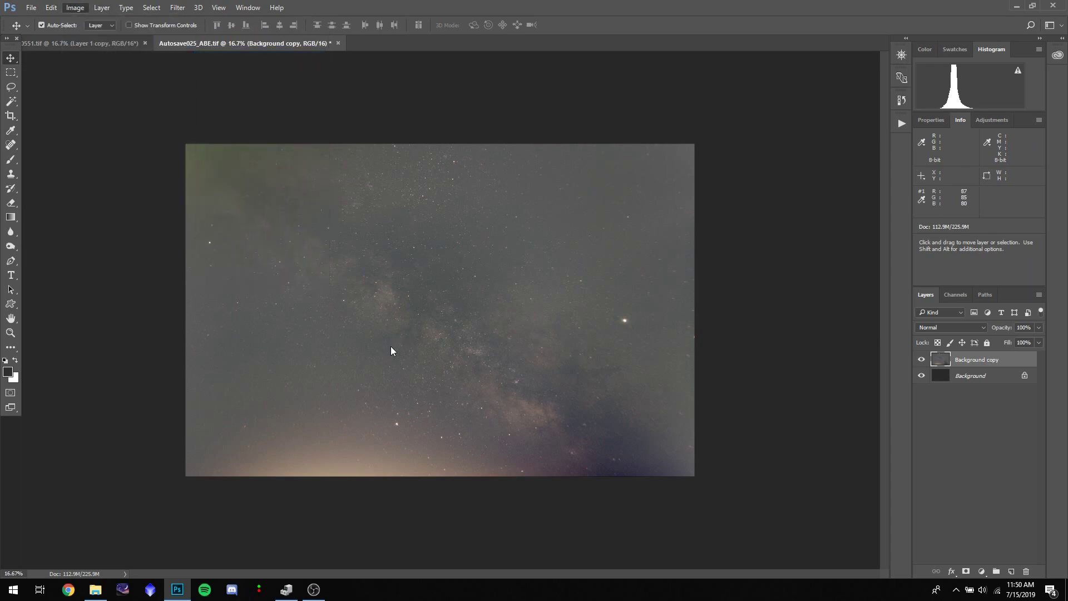
left_click_drag(618, 244, 648, 207)
left_click_drag(616, 261, 615, 261)
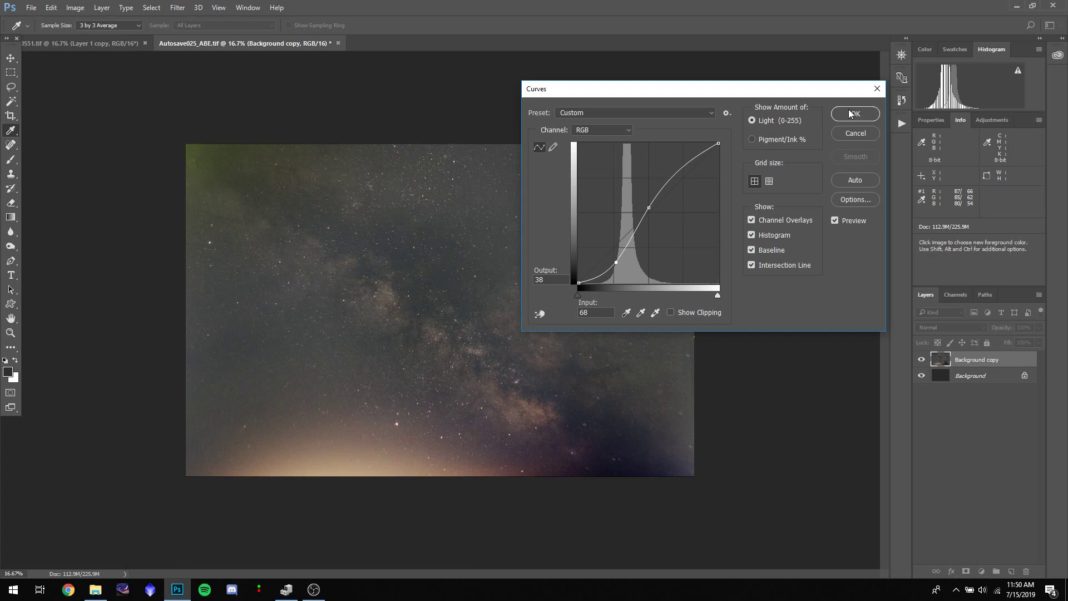
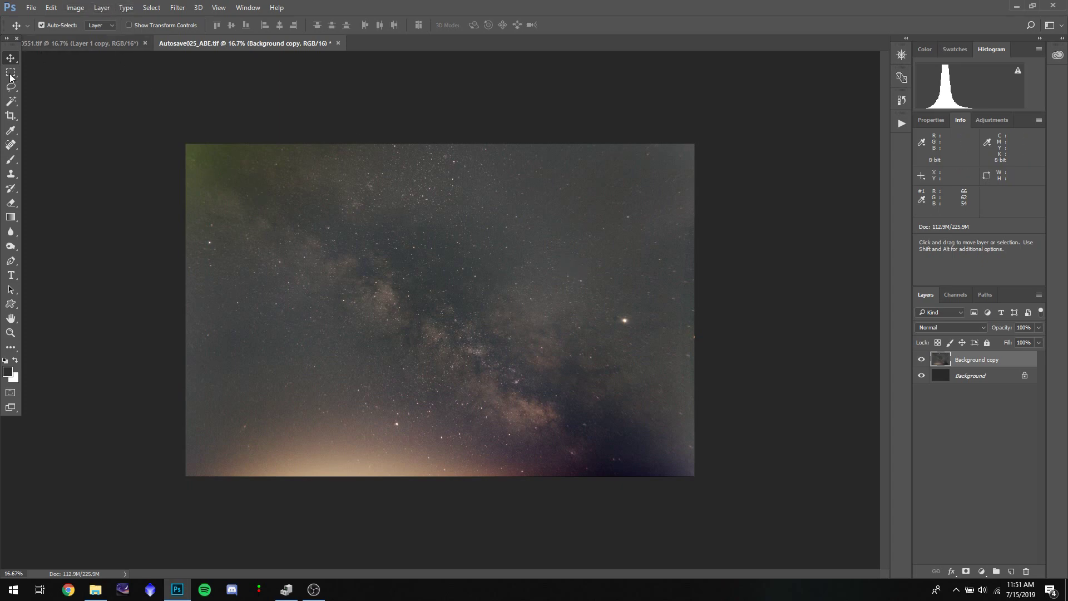
Crop all four edges of the sky image to about 5120 by 2958 pixels
left_click(11, 116)
left_click_drag(181, 317, 194, 311)
left_click_drag(443, 144, 443, 169)
left_click_drag(686, 314, 675, 306)
left_click_drag(439, 462, 441, 445)
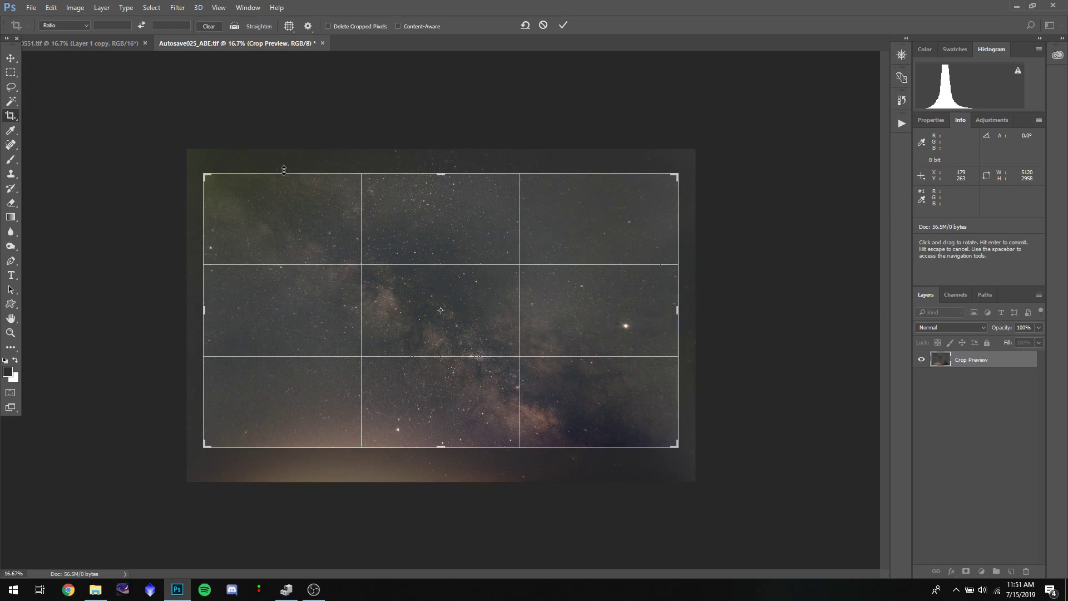
left_click(563, 25)
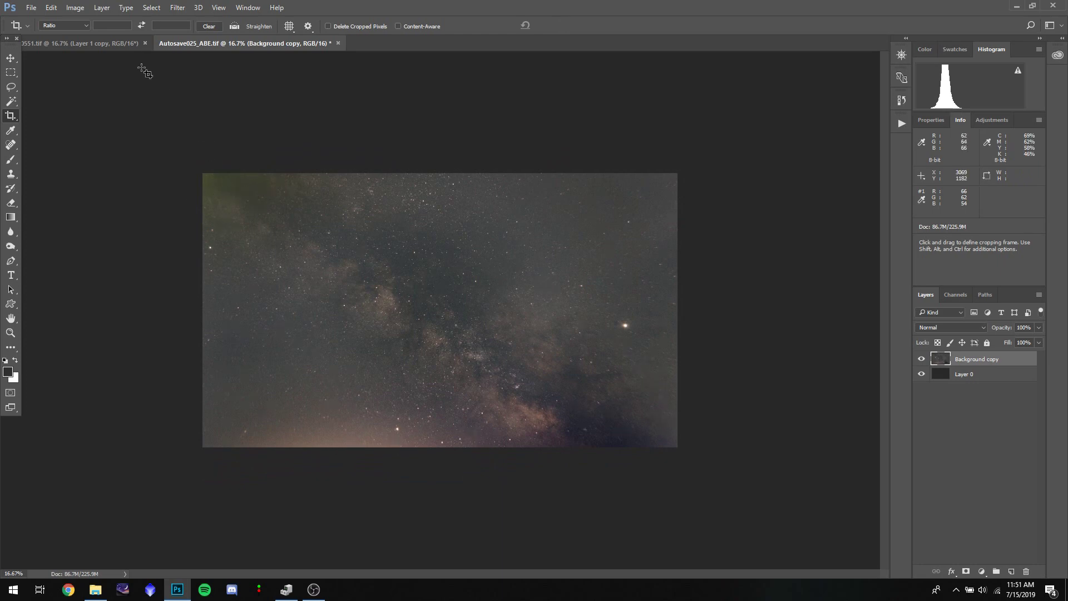
Apply a Vibrance adjustment to the Background copy layer with Vibrance +11 and Saturation +13
left_click(75, 7)
mouse_move(92, 36)
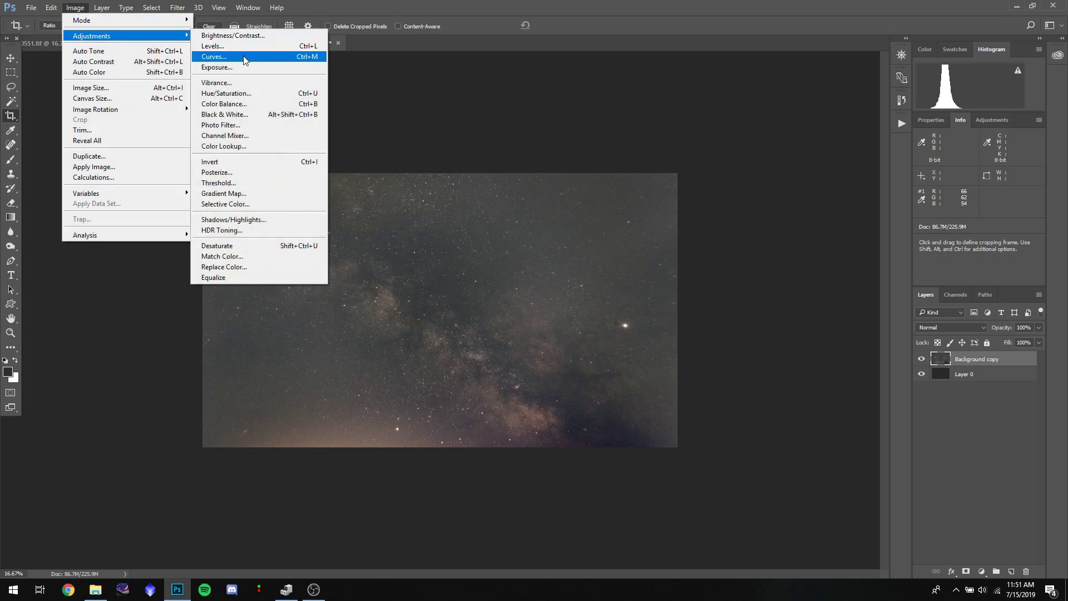
left_click(219, 82)
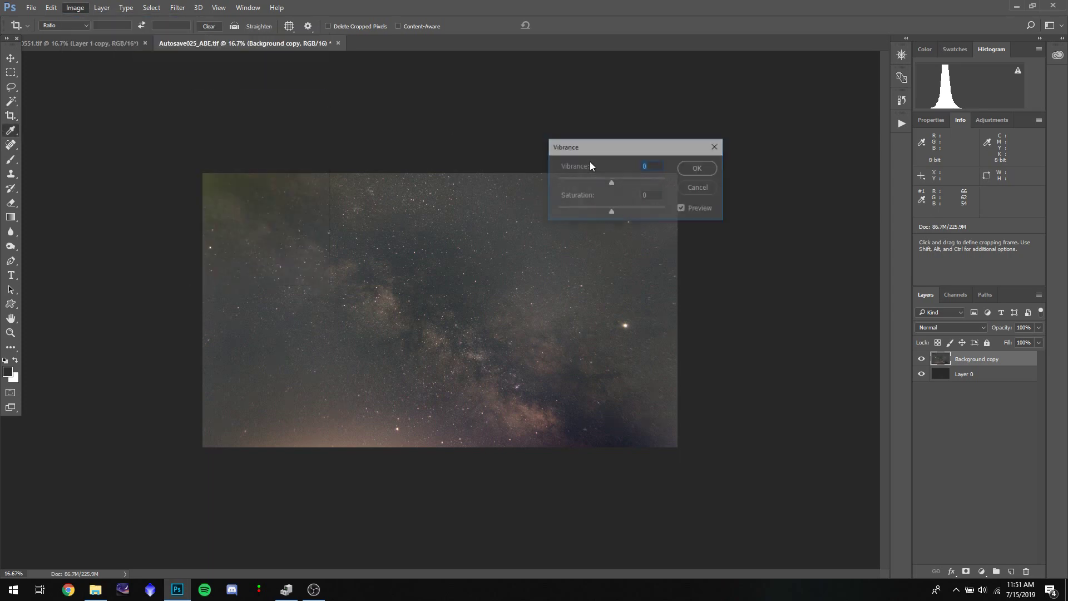
left_click_drag(613, 182, 619, 211)
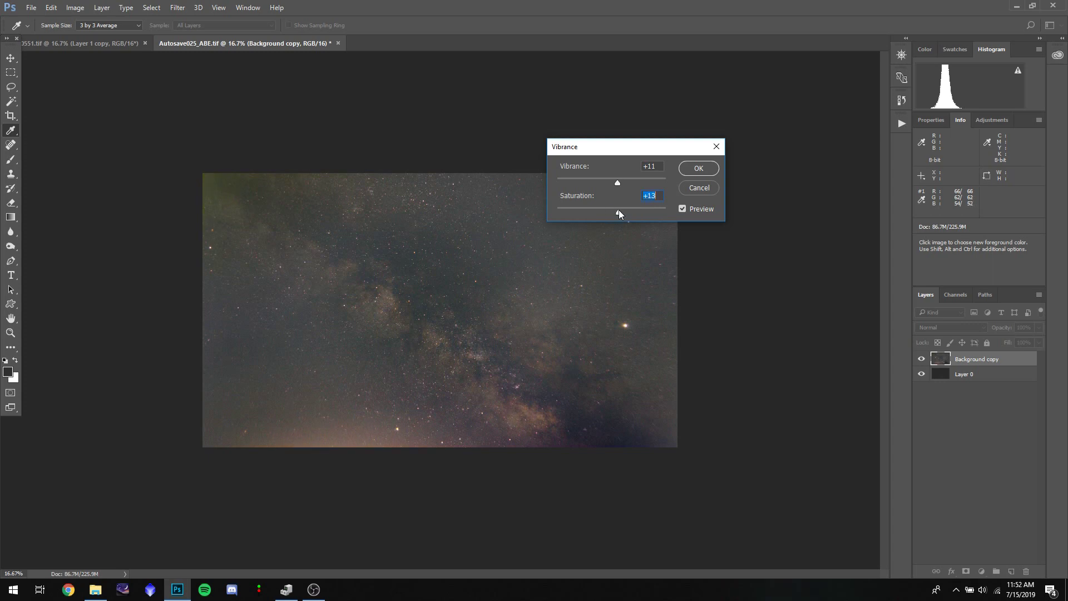
left_click(699, 168)
key("c")
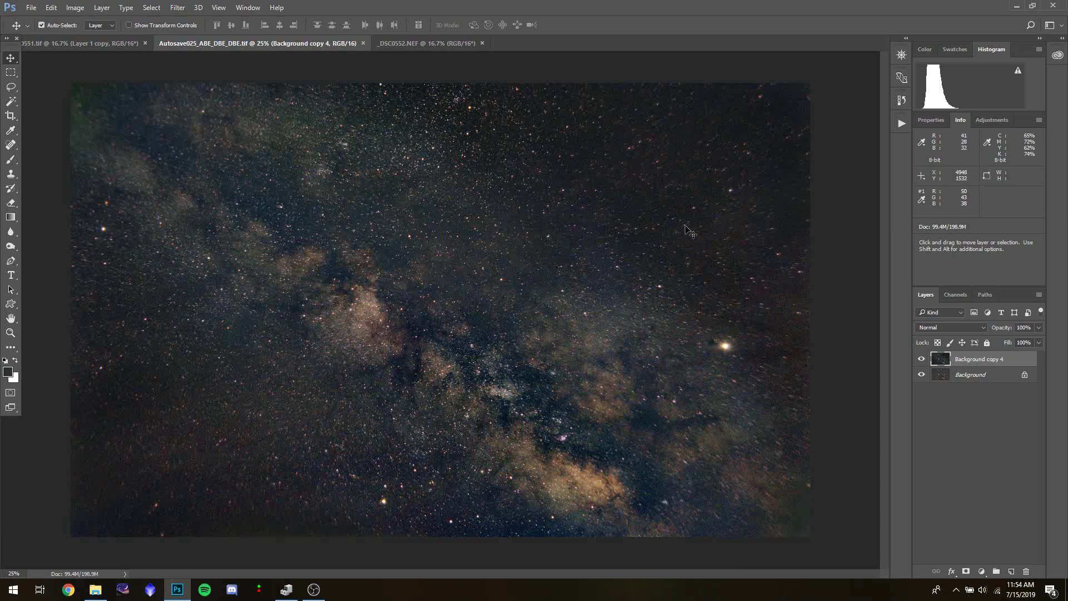
Compare the edit in Autosave025_ABE_DBE_DBE.tif with its original by hiding Background copy 4 and showing it again
left_click(921, 360)
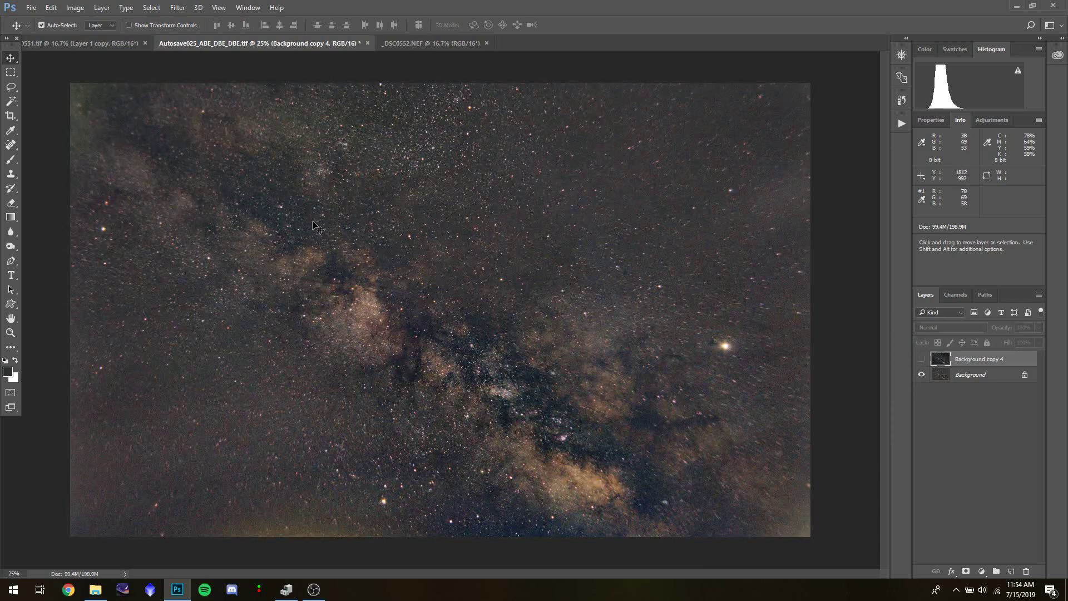
left_click(922, 359)
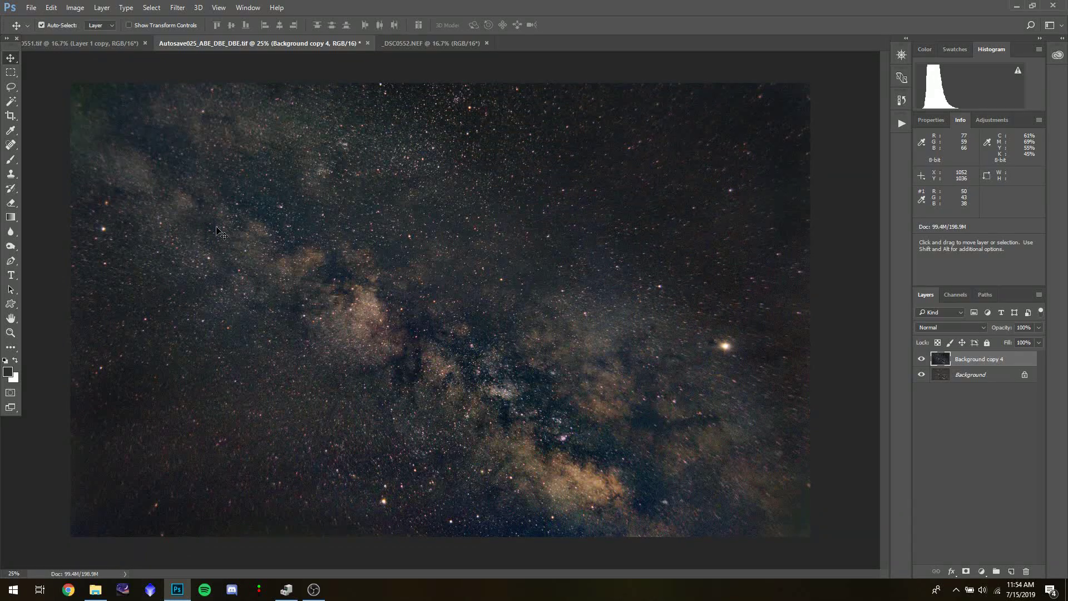
Switch to the foreground photo _DSC0552.NEF and duplicate its Background layer
left_click(405, 43)
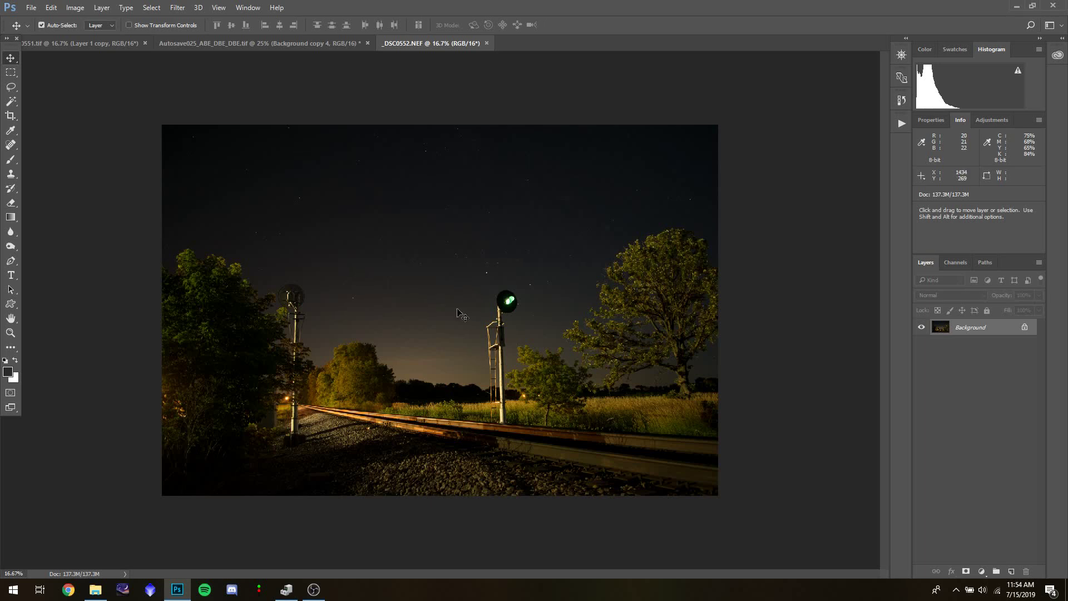
left_click_drag(970, 327, 1011, 571)
left_click(75, 7)
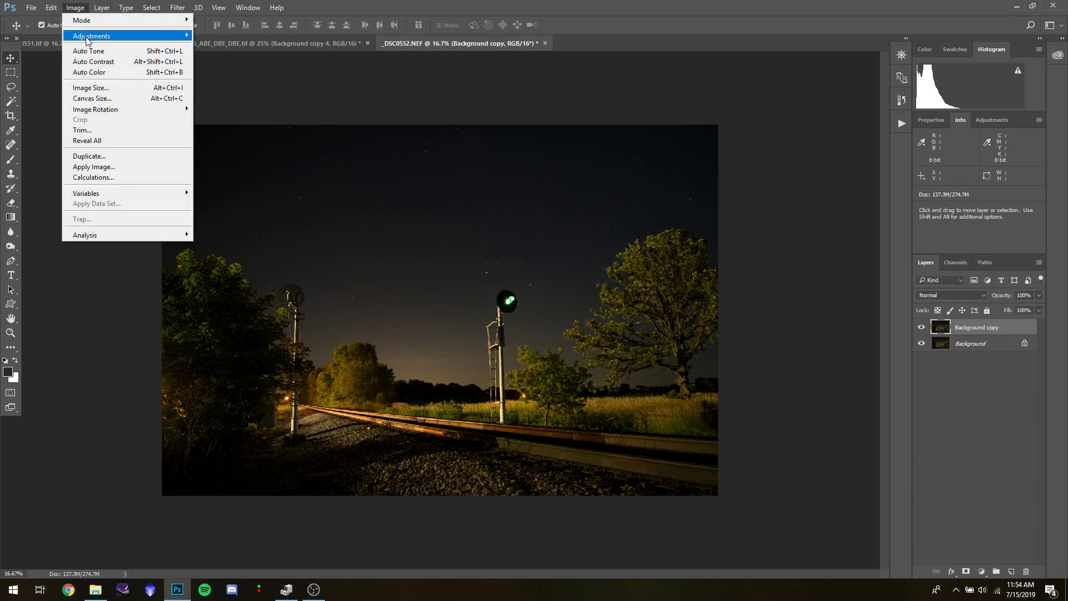
mouse_move(88, 37)
left_click(228, 46)
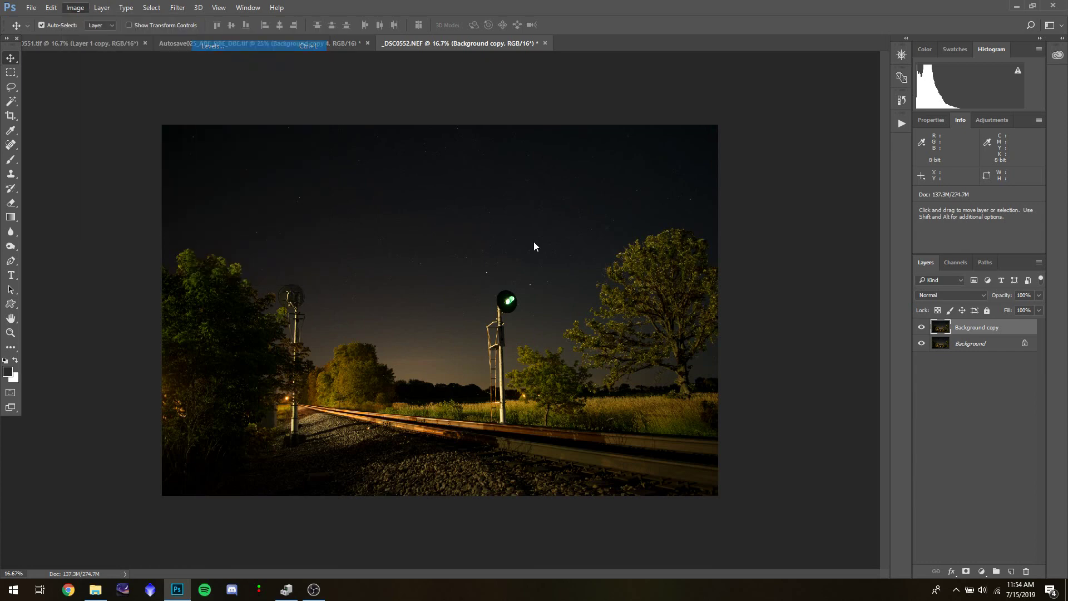
left_click_drag(739, 263, 679, 268)
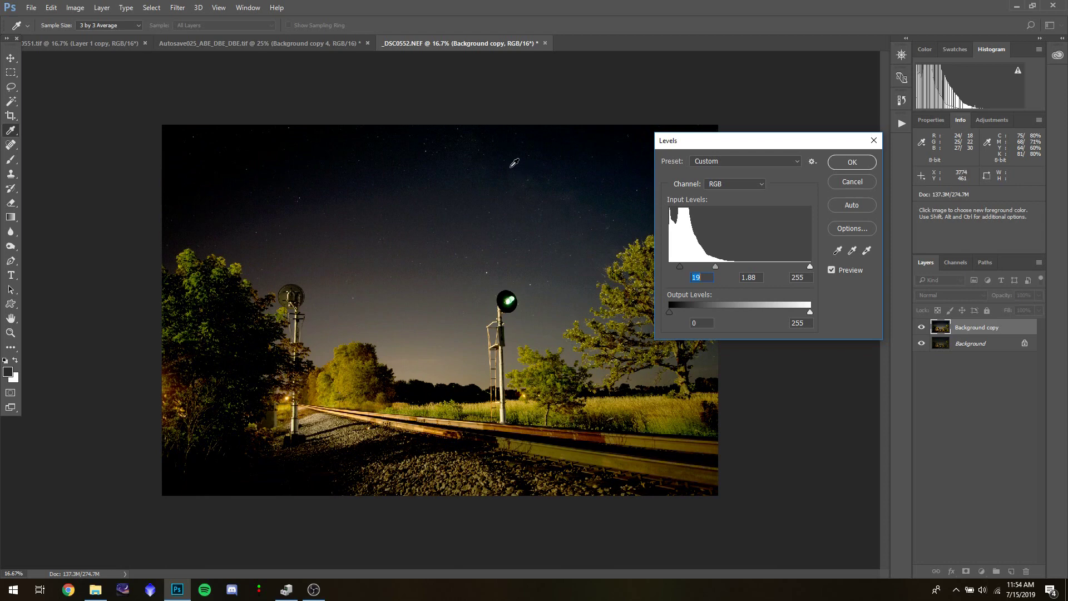
left_click(851, 181)
key("v")
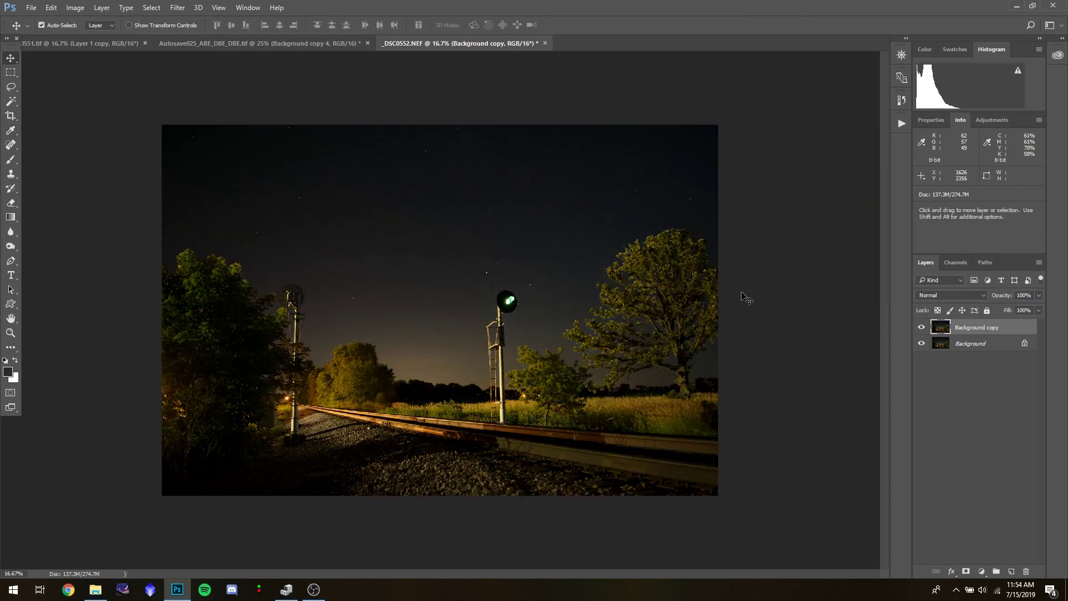
Copy the entire Autosave025_ABE_DBE_DBE.tif sky image and paste it into a new layer above Background copy in _DSC0552.NEF
left_click(258, 39)
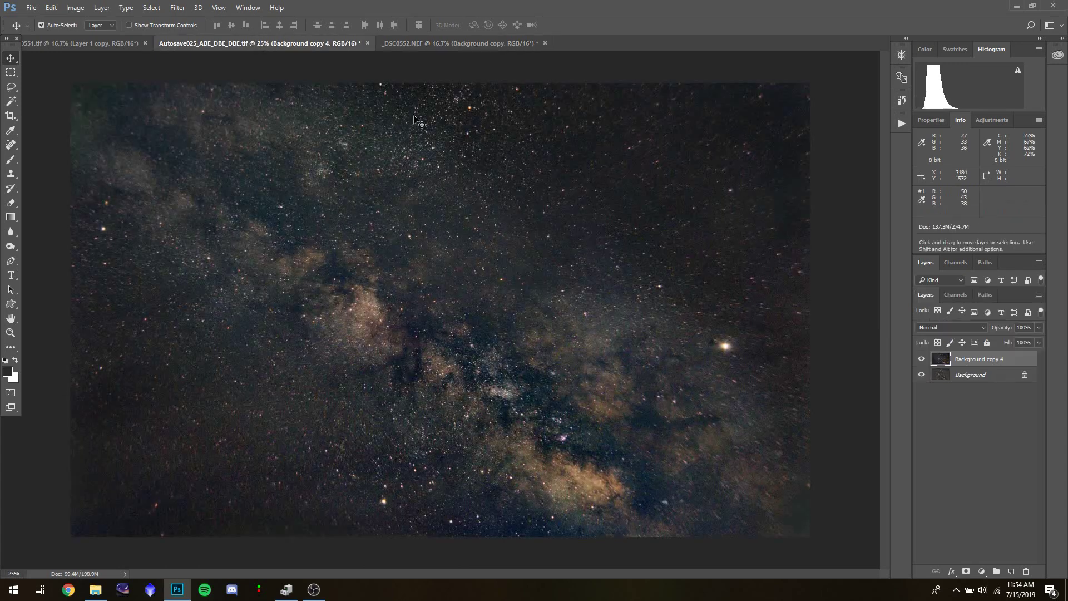
key("m")
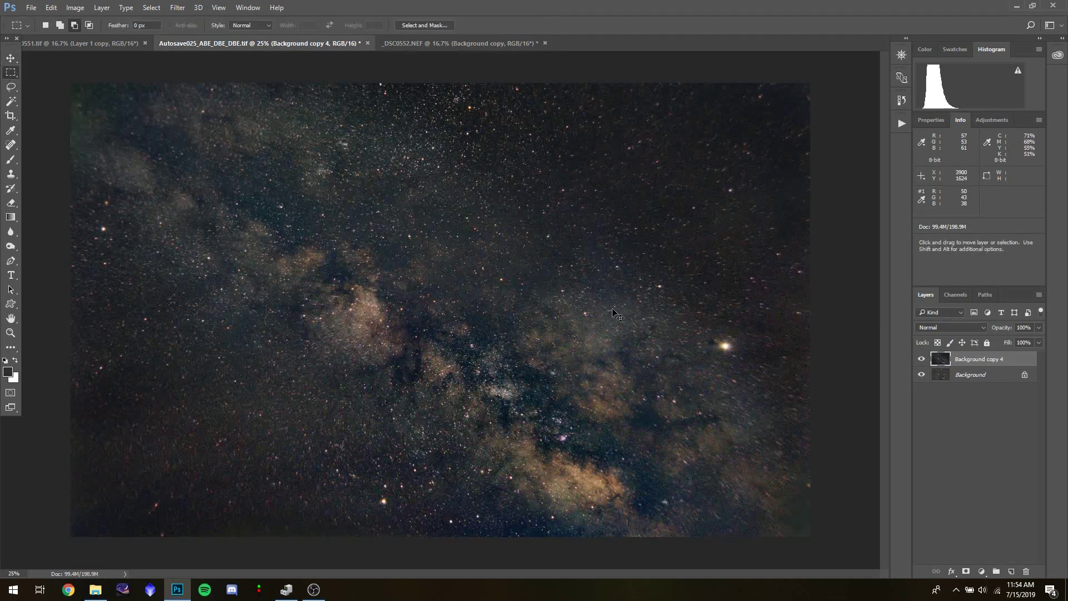
key("ctrl+a")
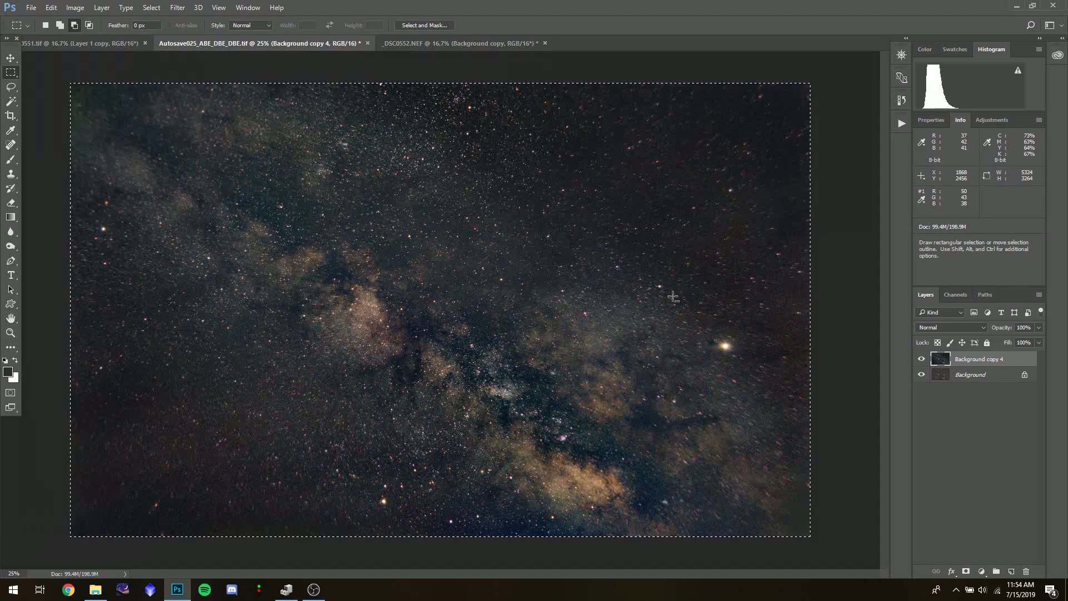
left_click(438, 42)
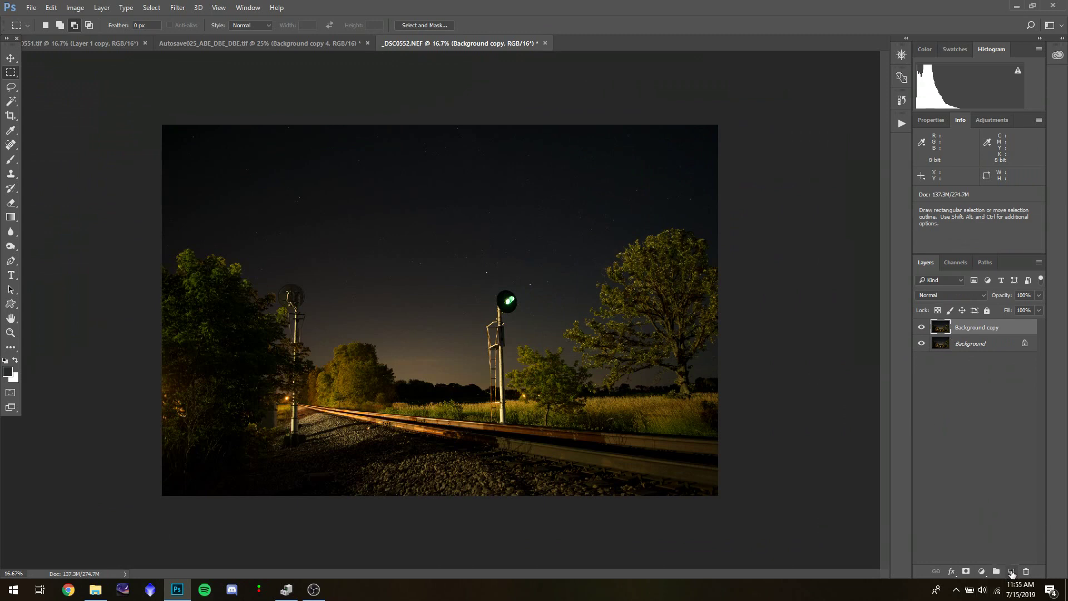
left_click(1011, 571)
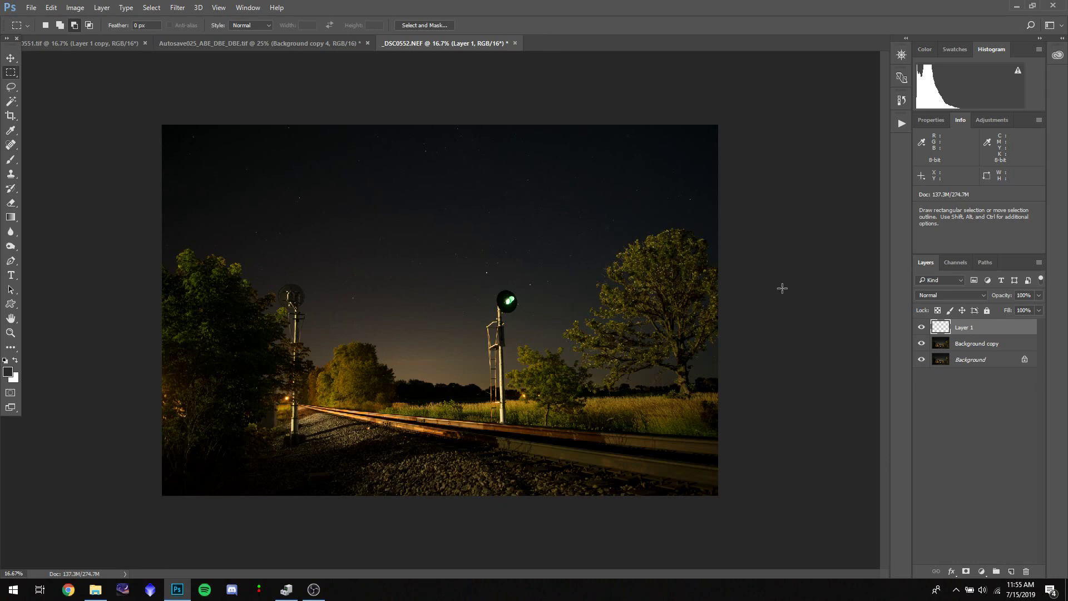
key("ctrl")
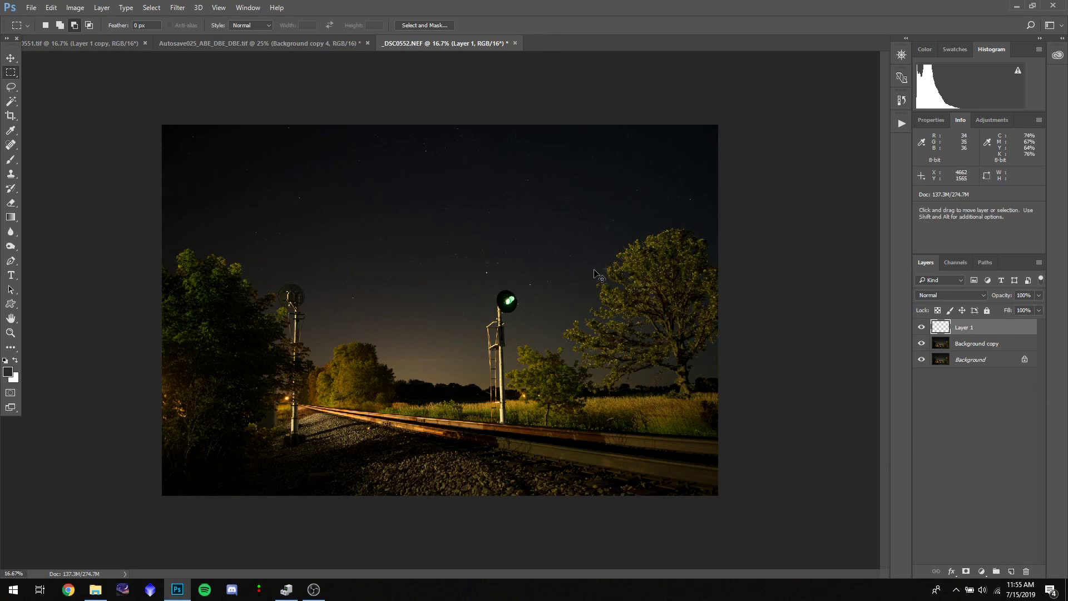
key("ctrl+v")
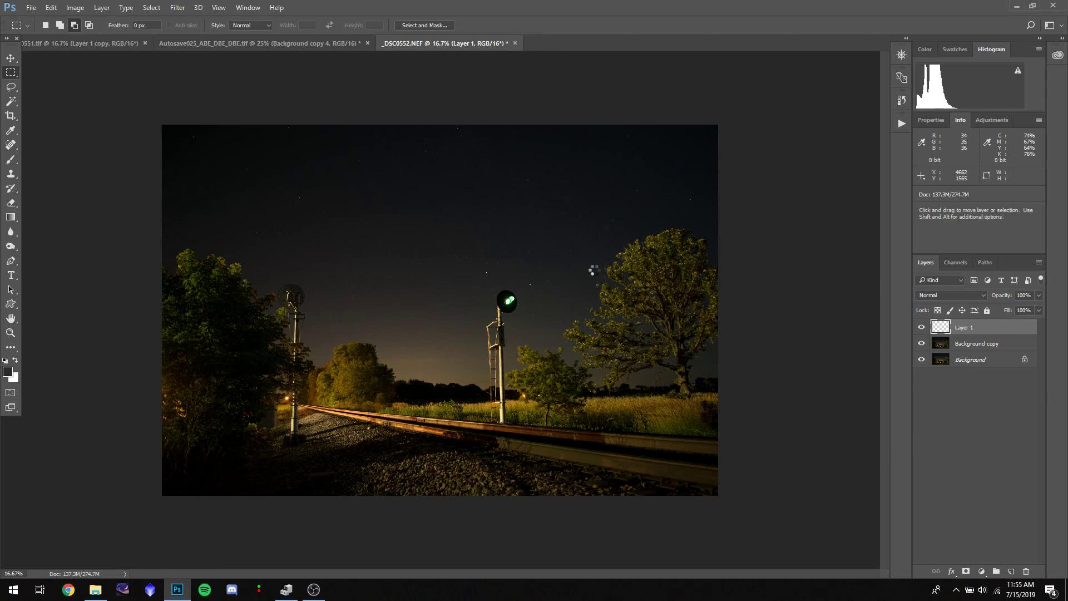
Position the pasted Milky Way sky over the upper part of the railroad photo and reorder its layer beneath Background copy
left_click(10, 57)
left_click_drag(452, 370, 460, 301)
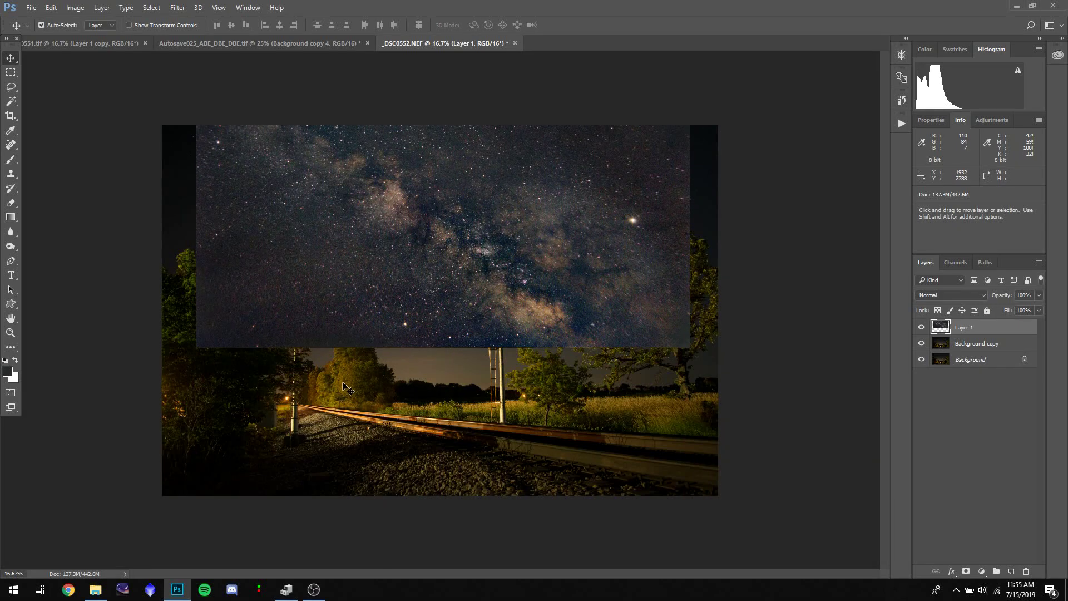
left_click_drag(467, 291, 470, 341)
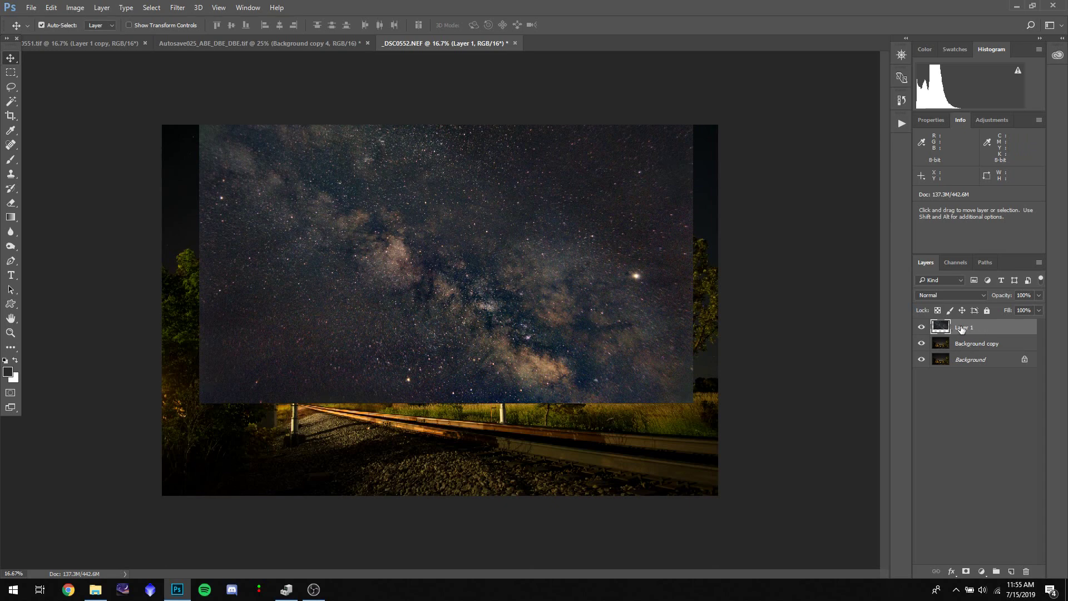
left_click_drag(966, 329, 969, 351)
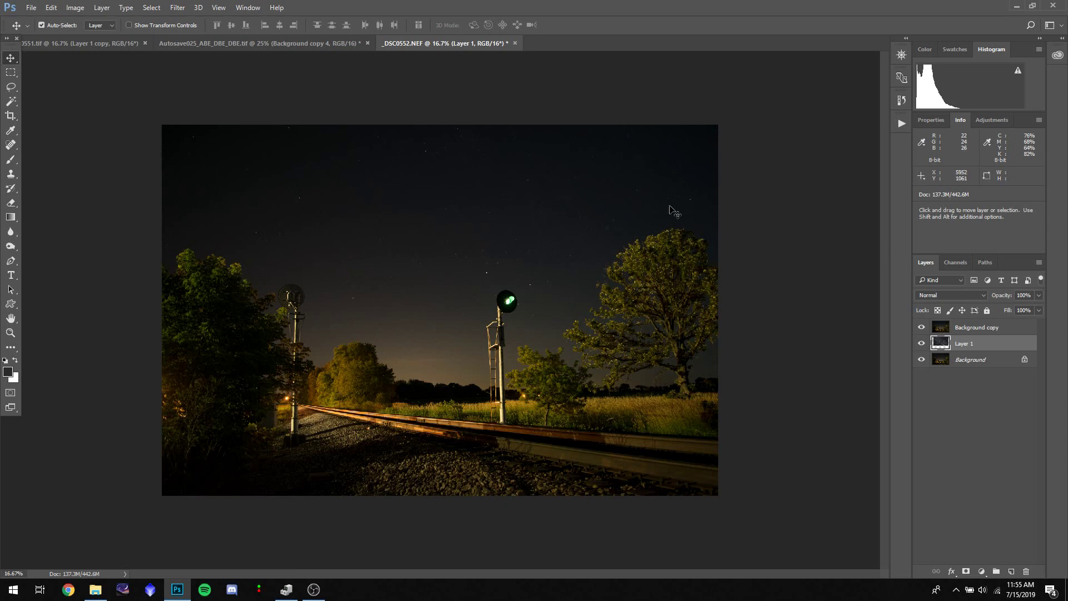
Hide the Background layer and toggle the visibility of Background copy to check the sky beneath, leaving Background copy shown
left_click(922, 328)
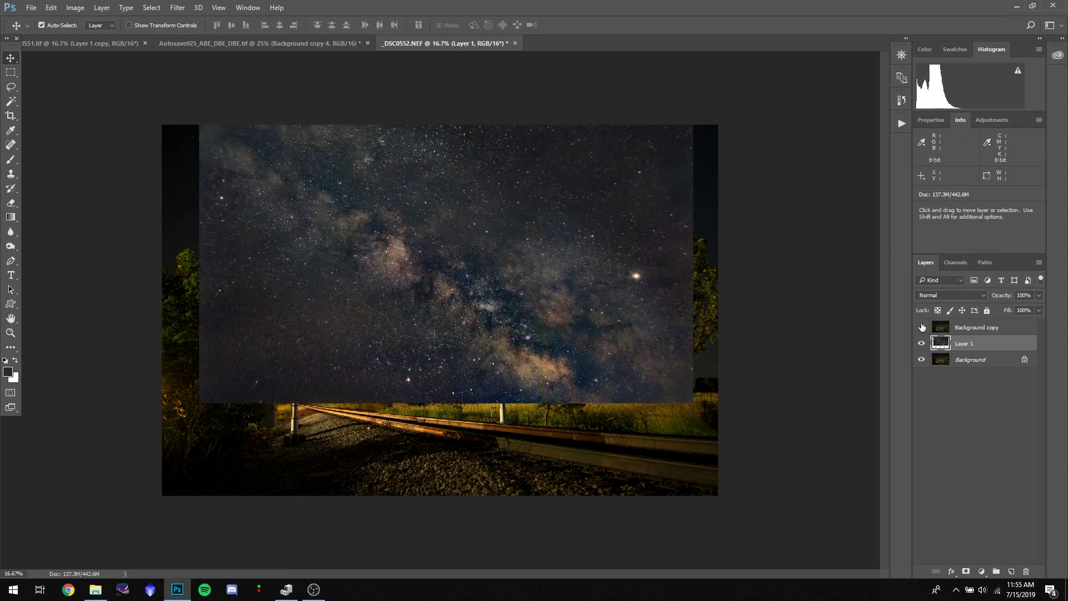
left_click(922, 360)
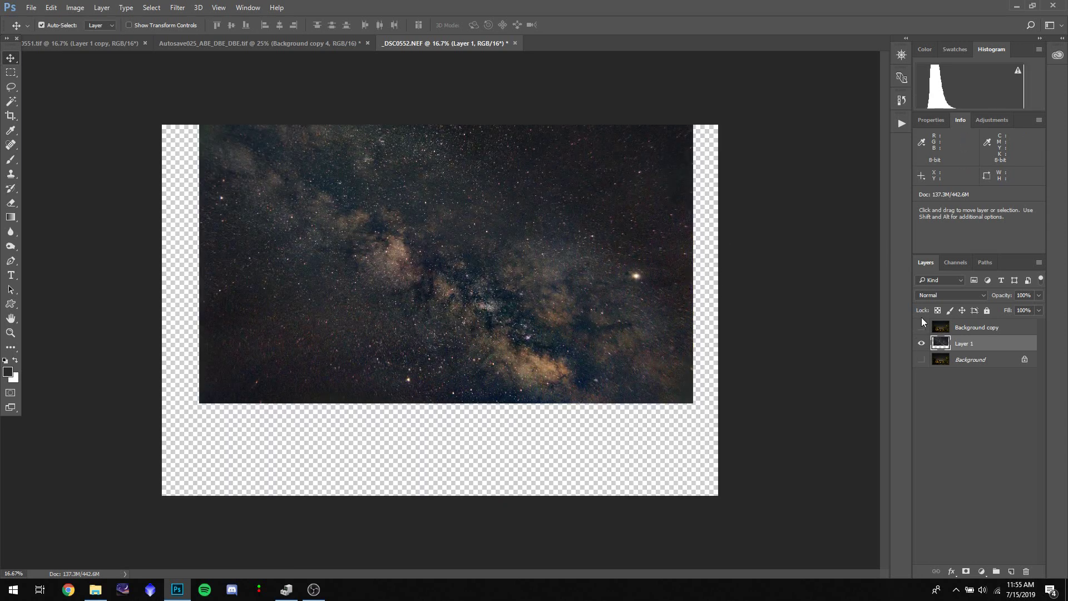
left_click(973, 330)
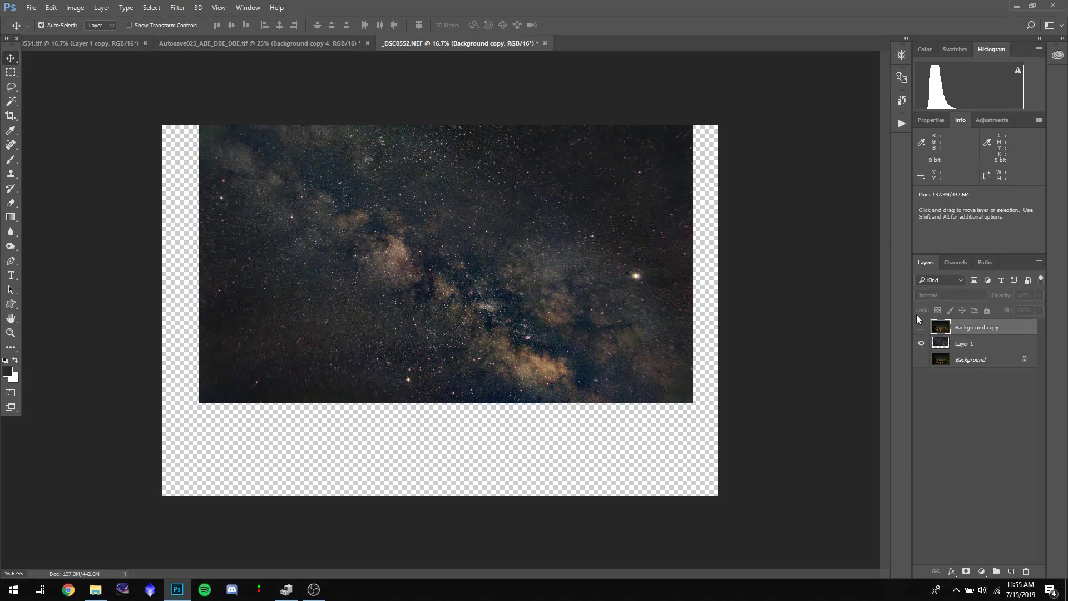
left_click(921, 328)
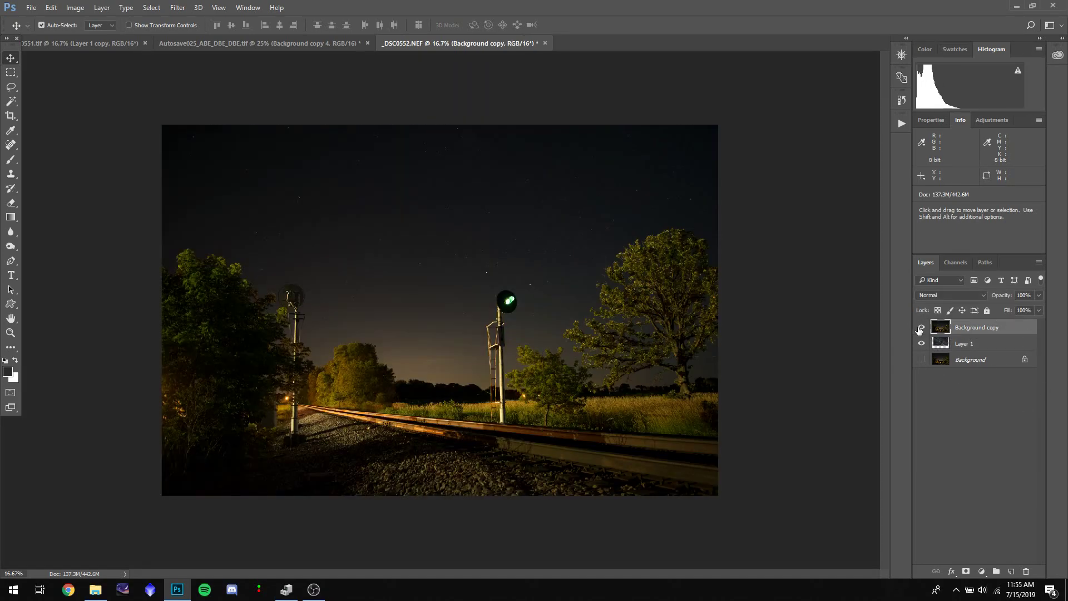
left_click(921, 327)
left_click(921, 329)
left_click(921, 328)
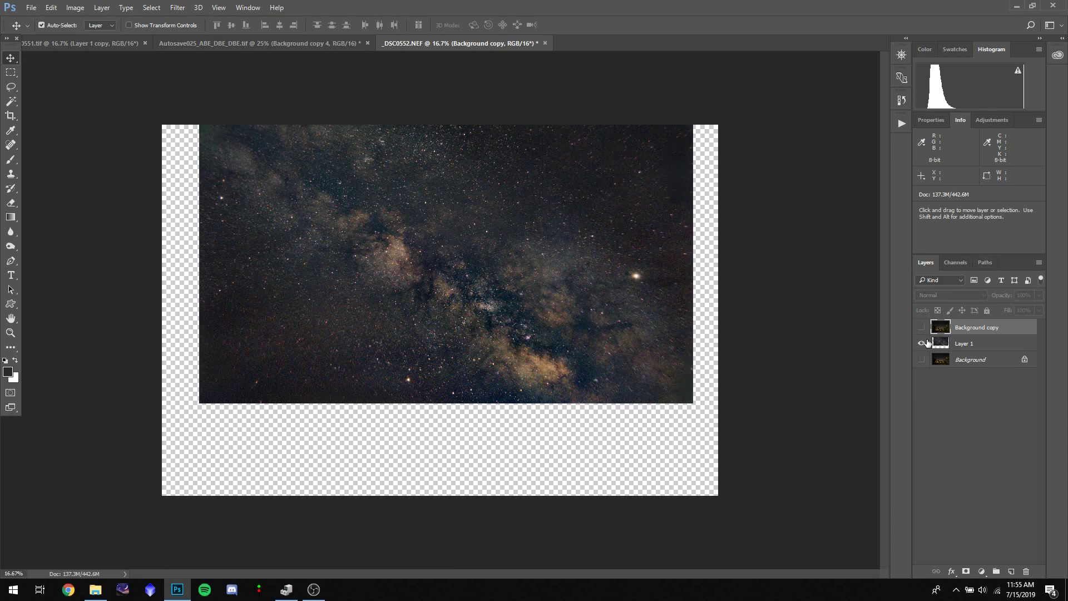
left_click(921, 328)
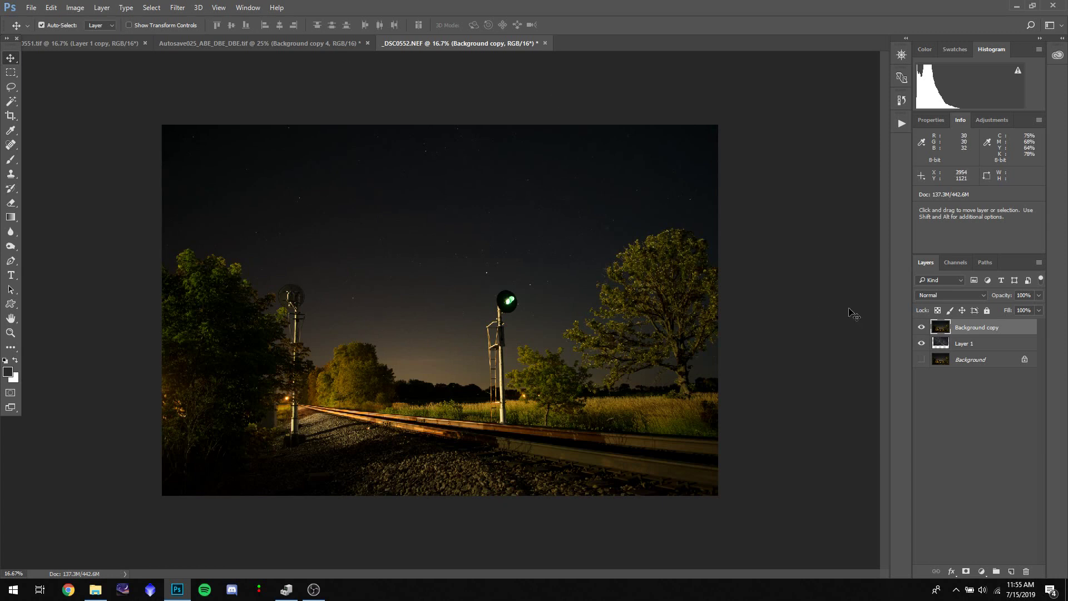
Add a layer mask to the Background copy layer
left_click(966, 573)
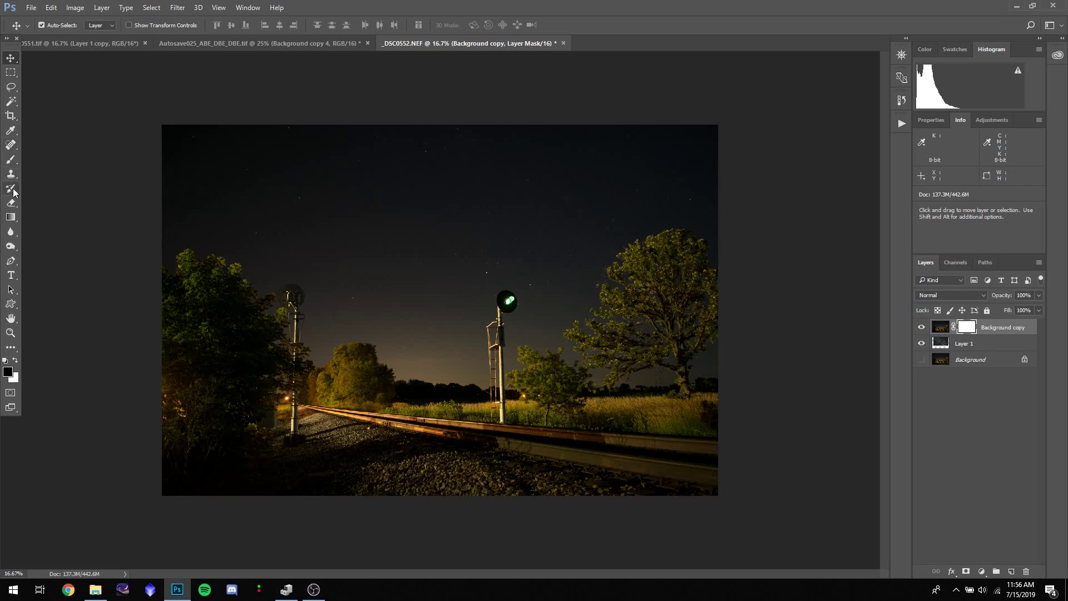
Try painting black across the sky on the Background copy mask with the 1400 px brush, and undo the stroke
left_click(11, 160)
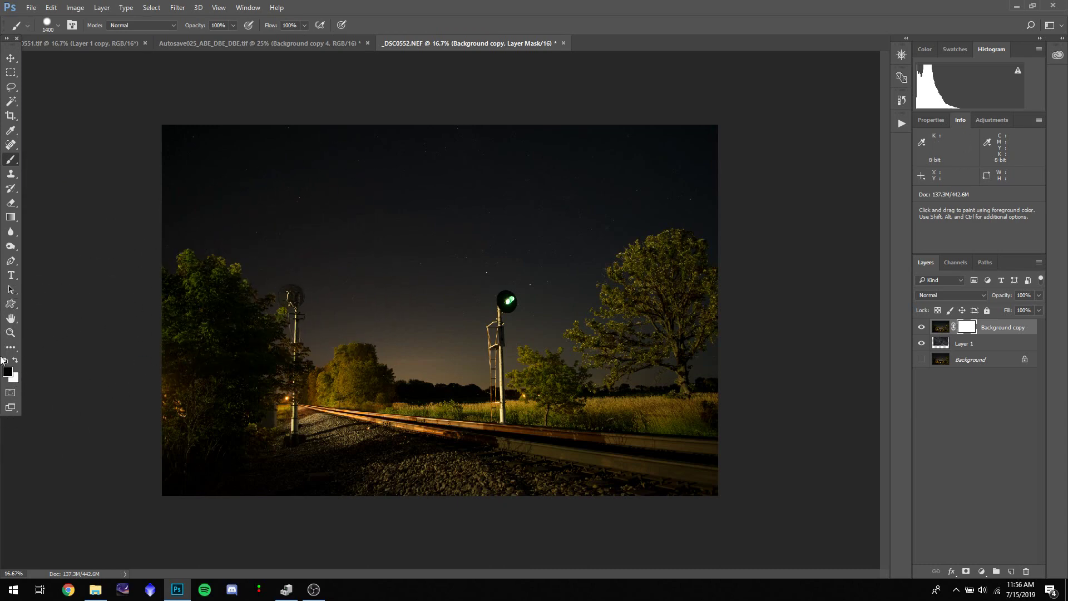
left_click(16, 361)
mouse_move(172, 161)
left_mouse_down()
mouse_move(253, 182)
mouse_move(460, 165)
mouse_move(723, 174)
mouse_move(739, 162)
mouse_move(584, 210)
mouse_move(264, 225)
mouse_move(126, 246)
mouse_move(465, 302)
mouse_move(702, 300)
mouse_move(660, 286)
left_mouse_up()
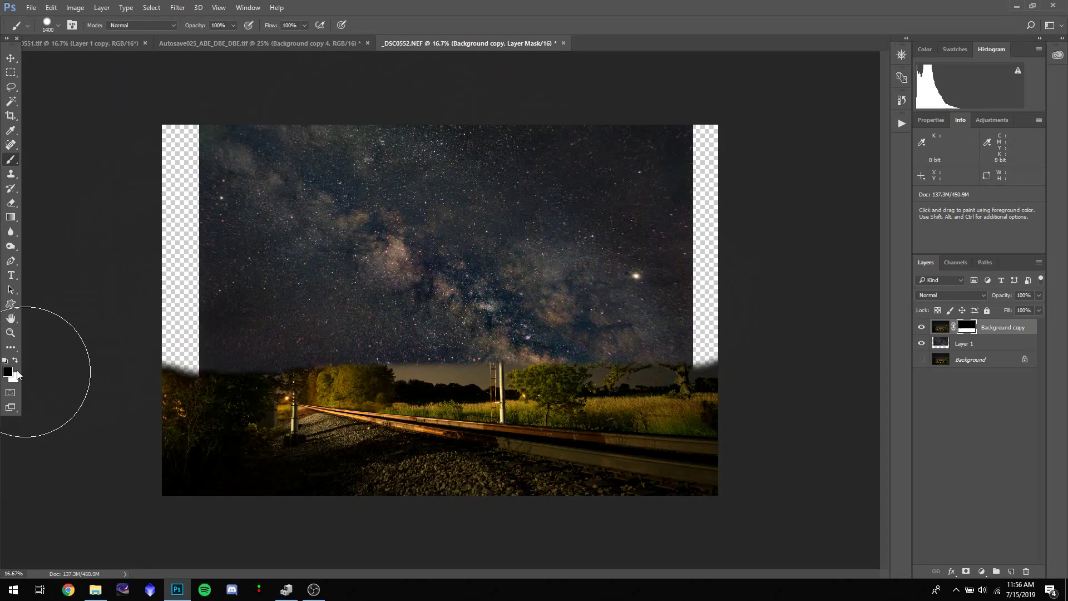
key("ctrl+z")
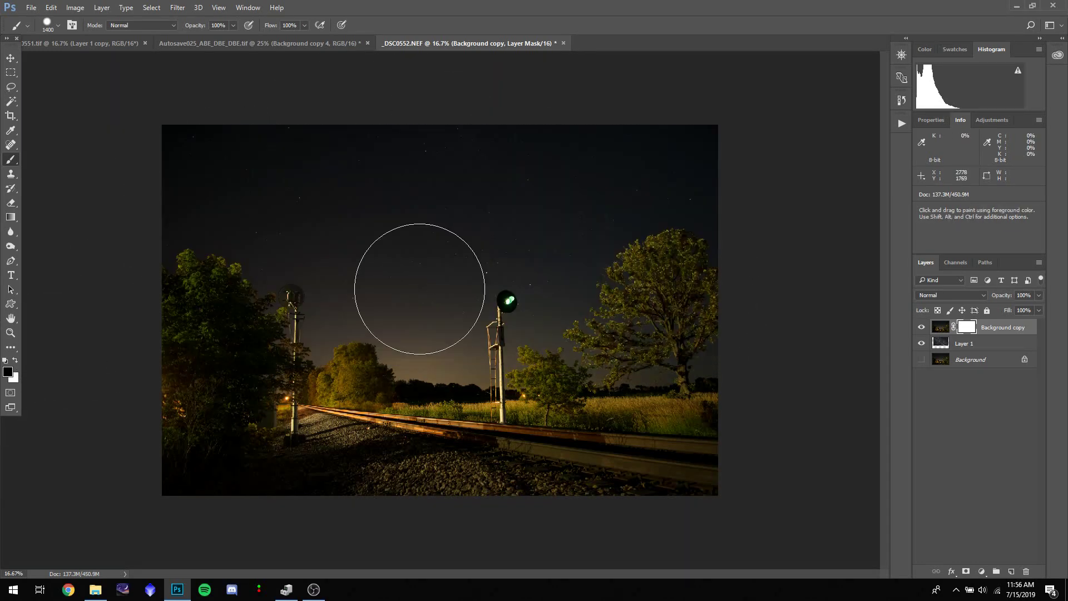
Select the upper part of the foreground photo's sky with the Magic Wand, using a 3 by 3 Average sample and tolerance 10
left_click(11, 102)
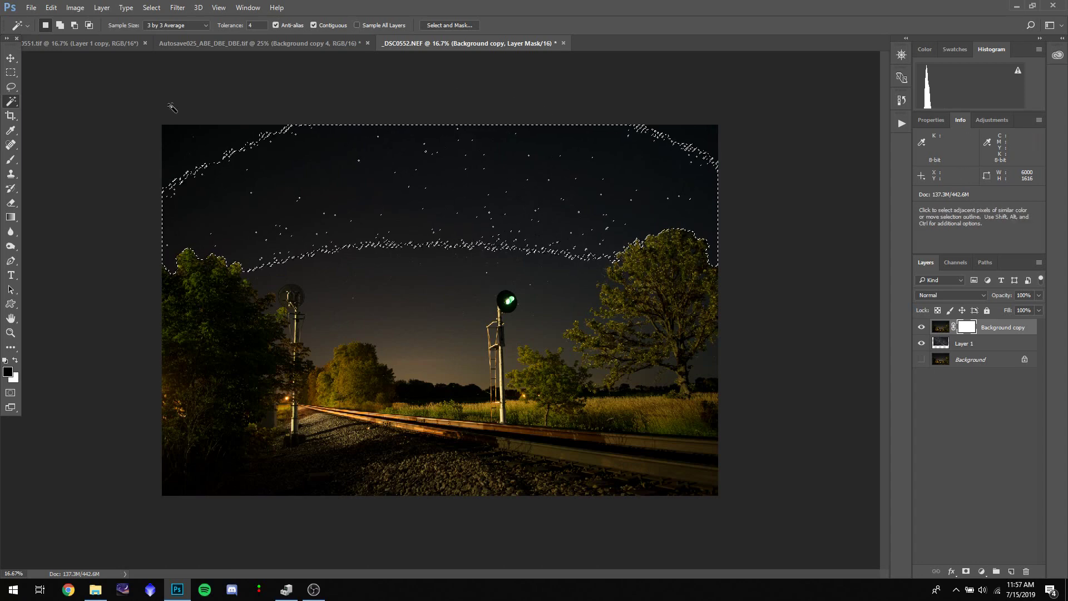
key("ctrl+d")
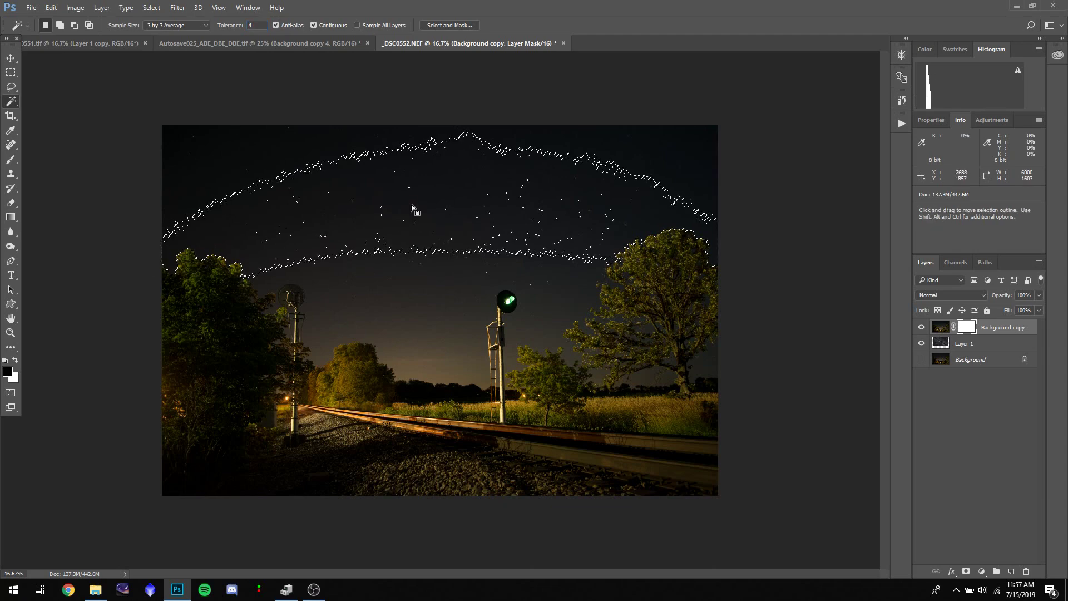
left_click(167, 25)
left_click(162, 26)
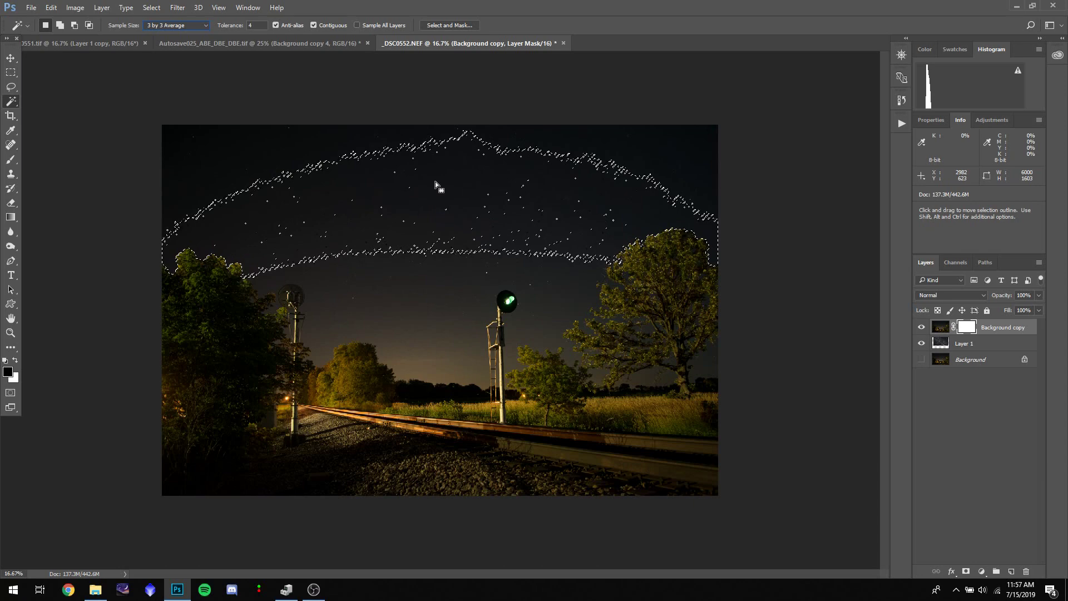
key("ctrl+d")
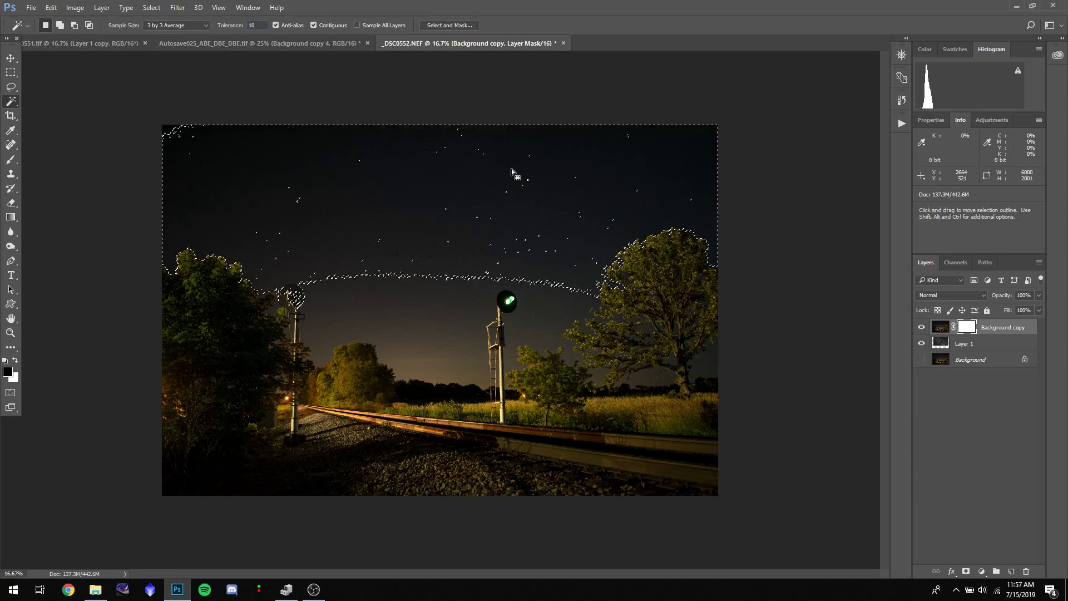
key("ctrl+d")
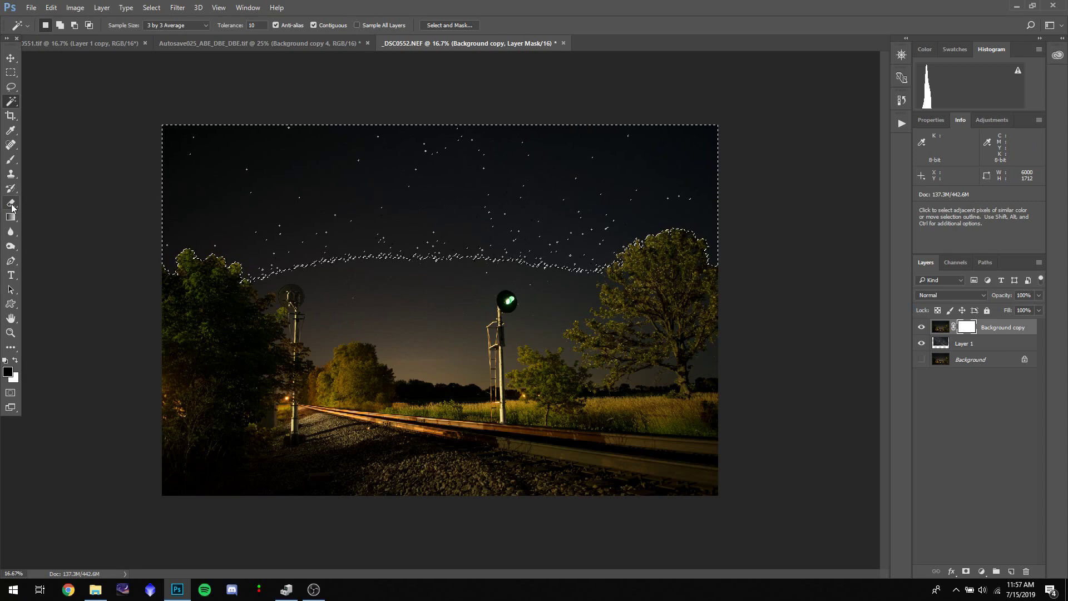
Paint the selected sky area black on the Background copy mask to reveal the Milky Way, and clear the selection
left_click(10, 162)
left_click_drag(174, 162, 687, 162)
left_click_drag(618, 243, 74, 249)
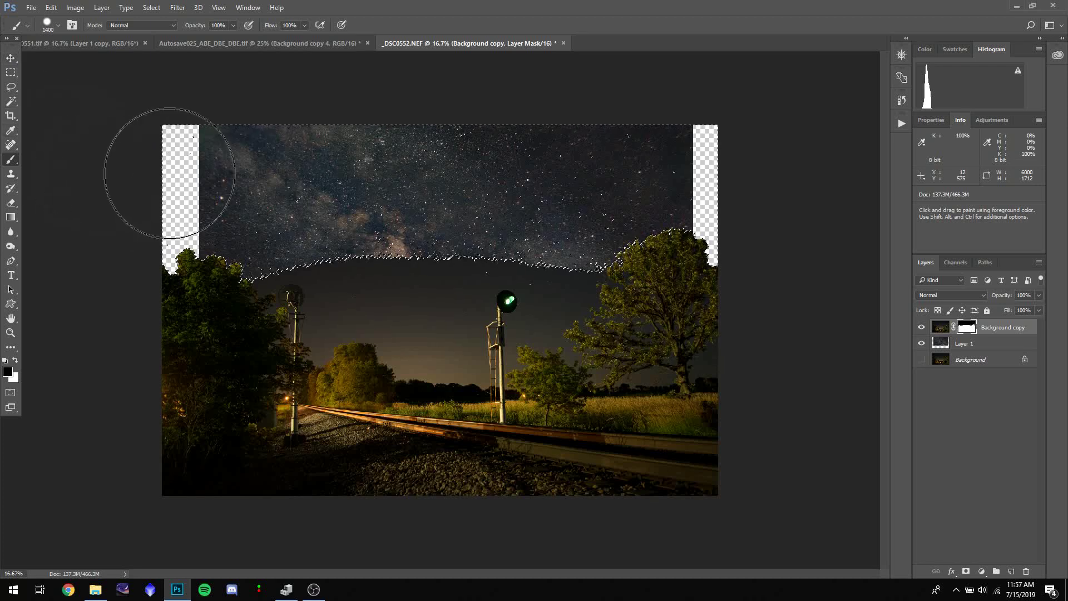
key("ctrl+d")
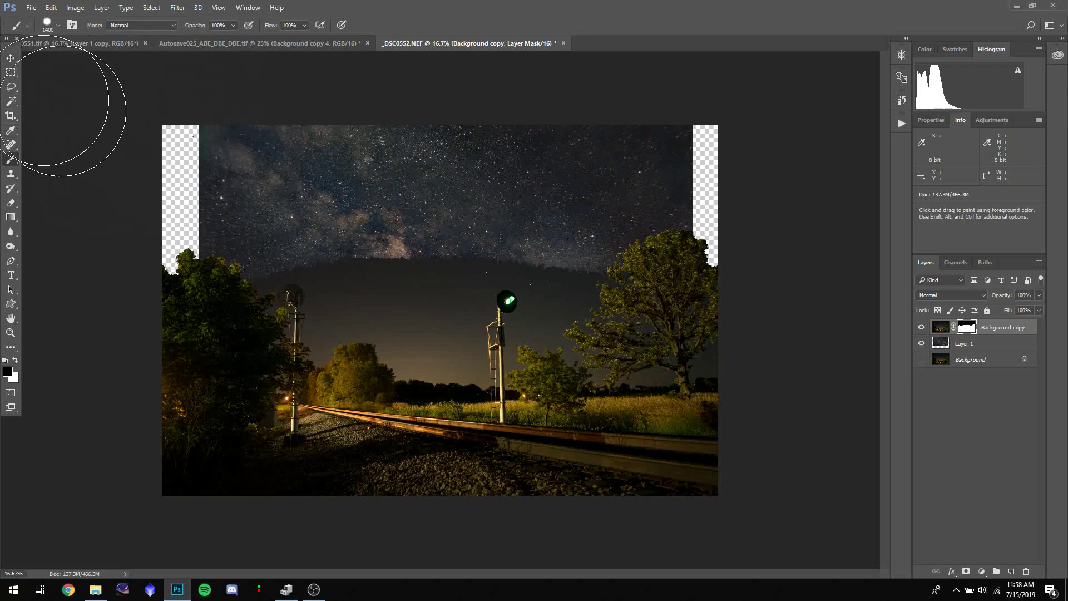
Shift the Milky Way layer slightly left and crop the image to 5256 by 4180 pixels, excluding the transparent side strips
left_click(11, 58)
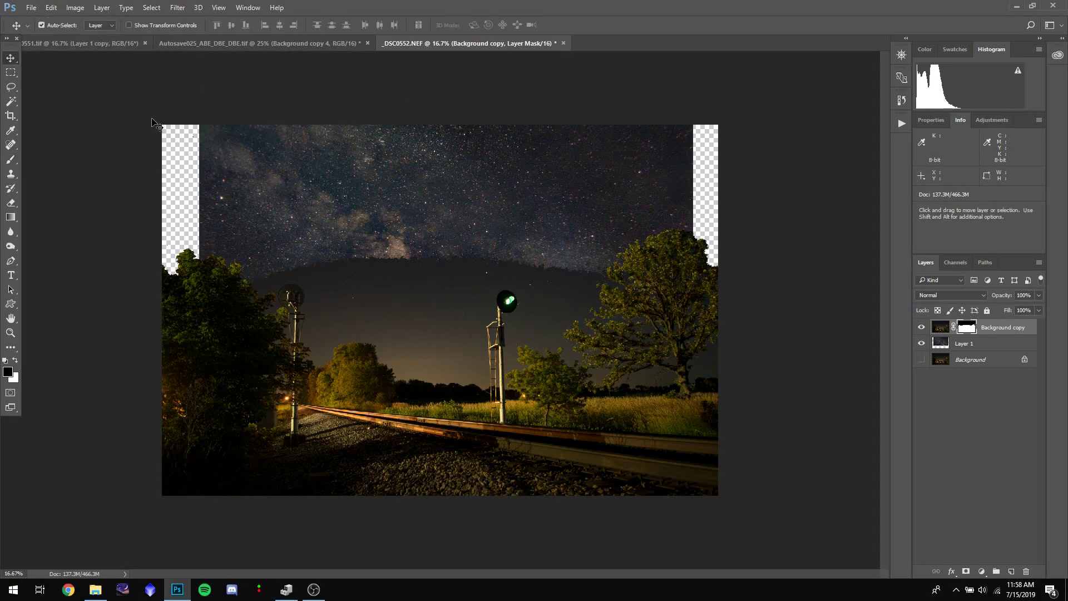
left_click_drag(491, 189, 484, 191)
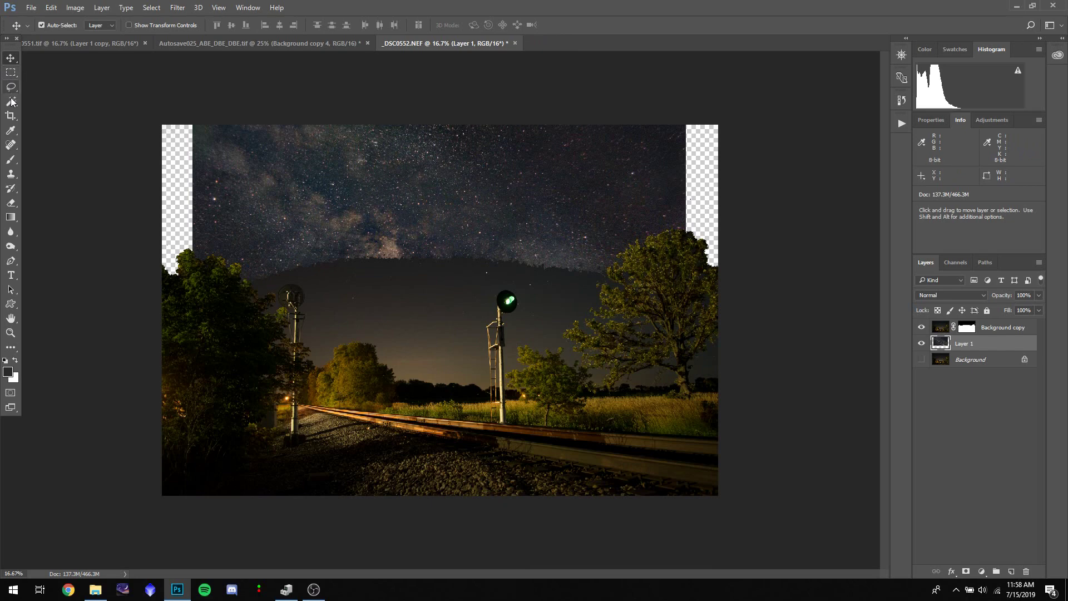
left_click(17, 120)
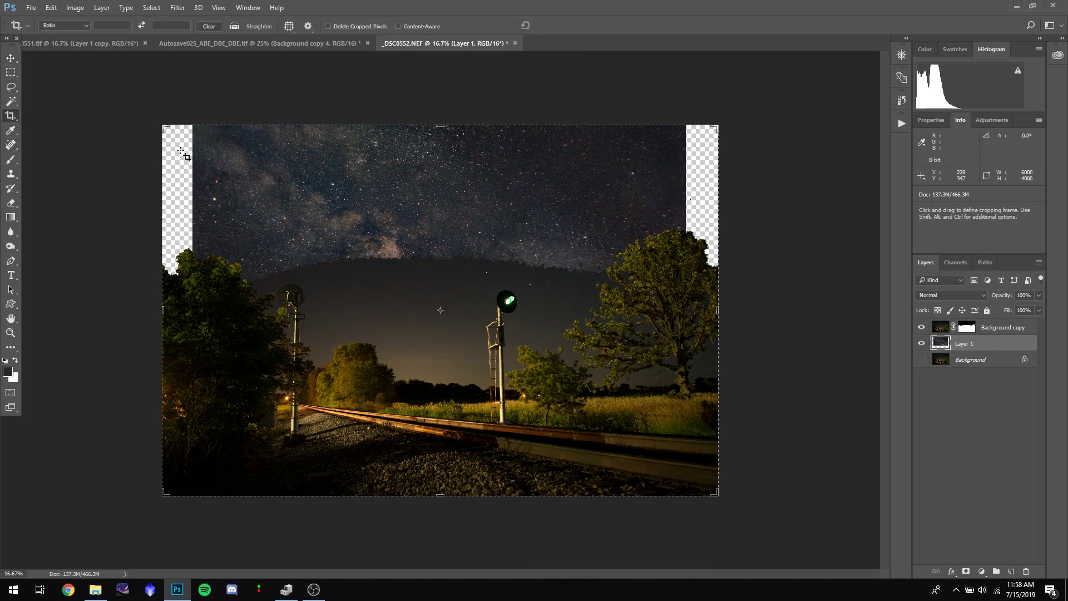
left_click_drag(160, 291, 182, 315)
left_click_drag(700, 310, 680, 310)
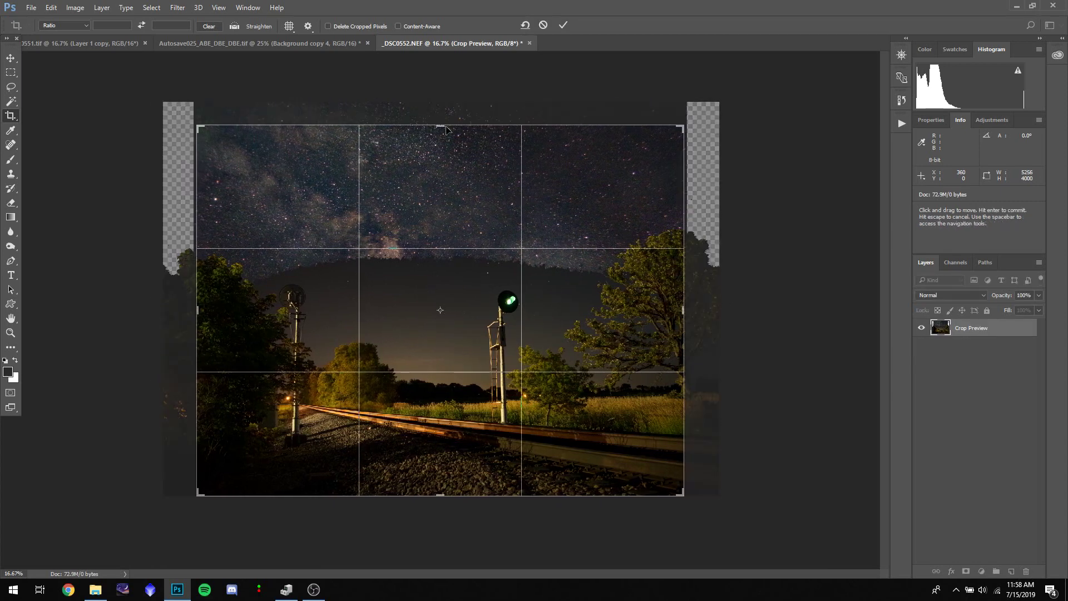
left_click_drag(447, 128, 447, 112)
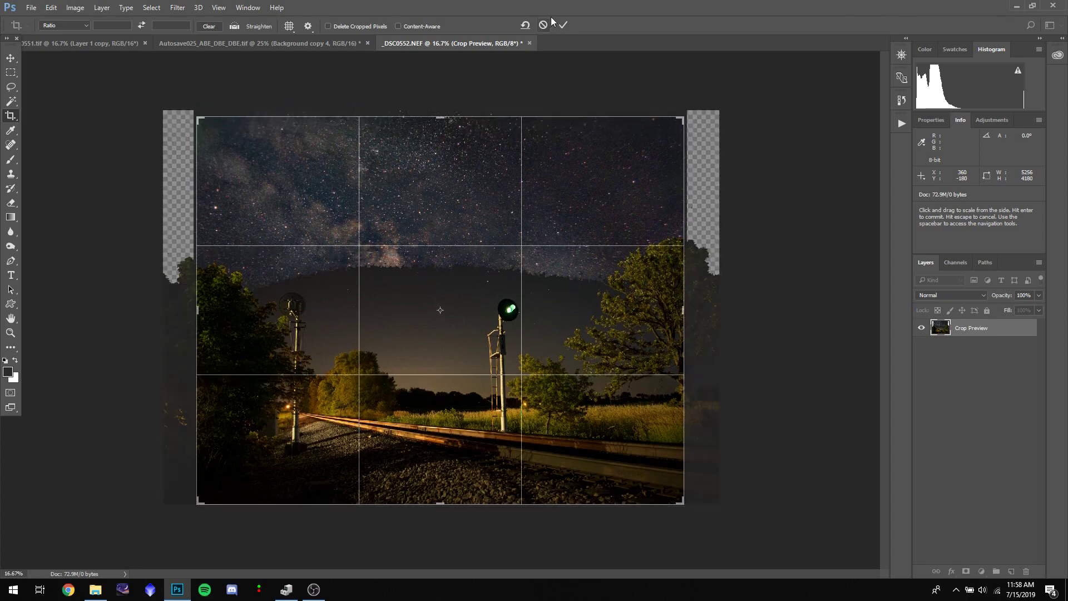
left_click(562, 26)
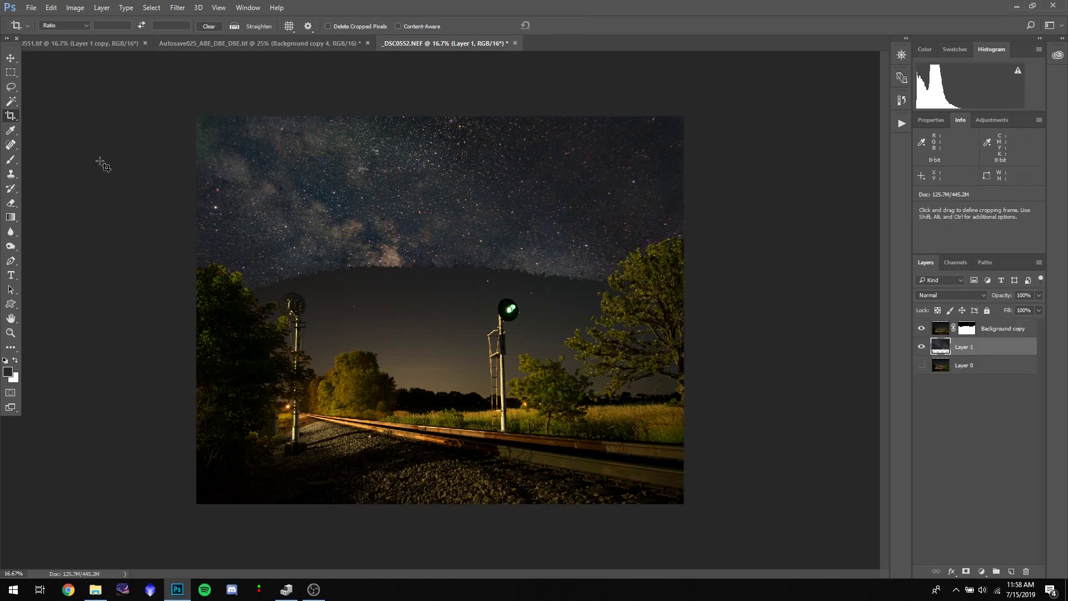
Try to select the remaining dark sky above the tracks with the Magic Wand at tolerance 15
left_click(11, 101)
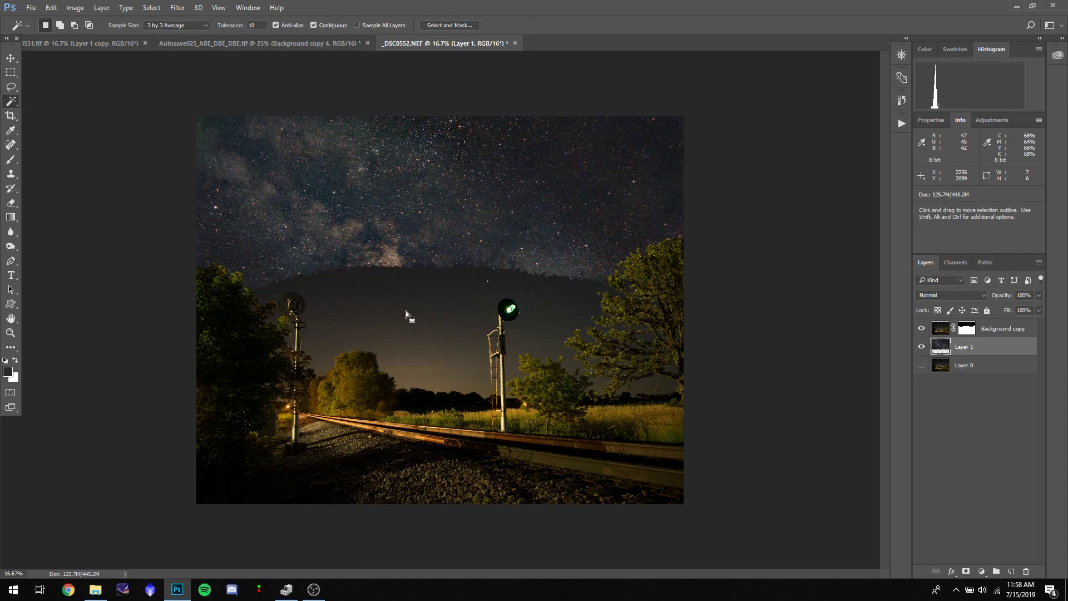
left_click(423, 294)
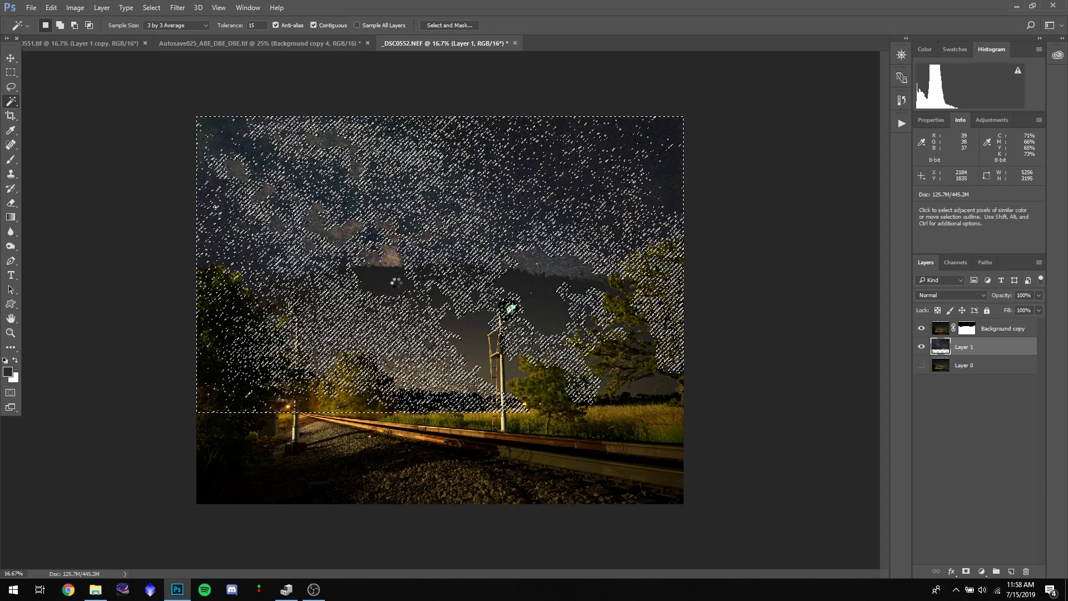
left_click(424, 338)
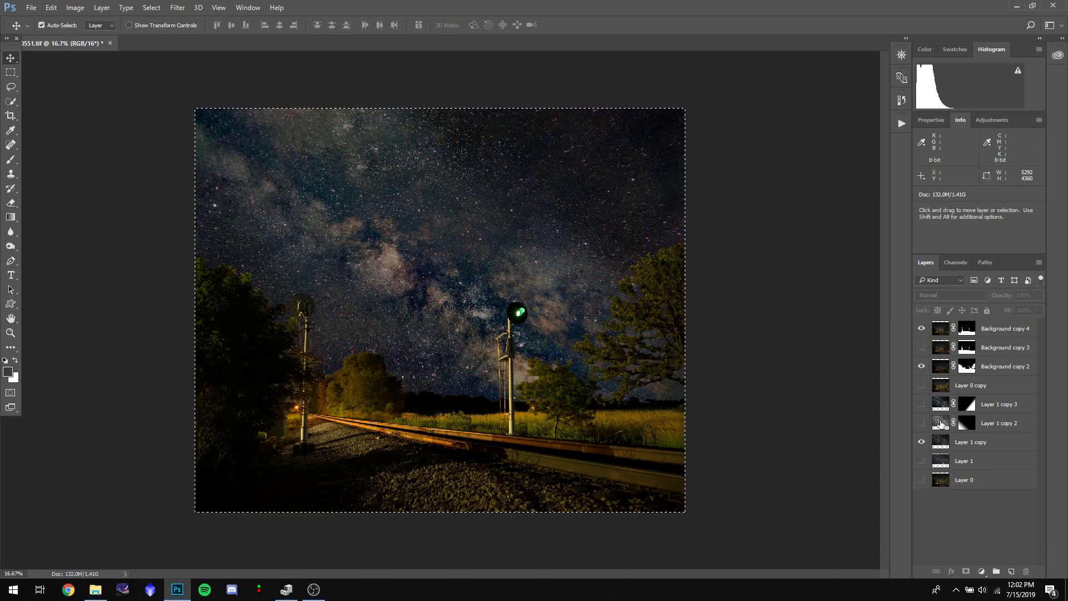
Hide Layer 1 copy and examine the foreground cutout's edges around the trees, signal and horizon for leftover sky
left_click(921, 442)
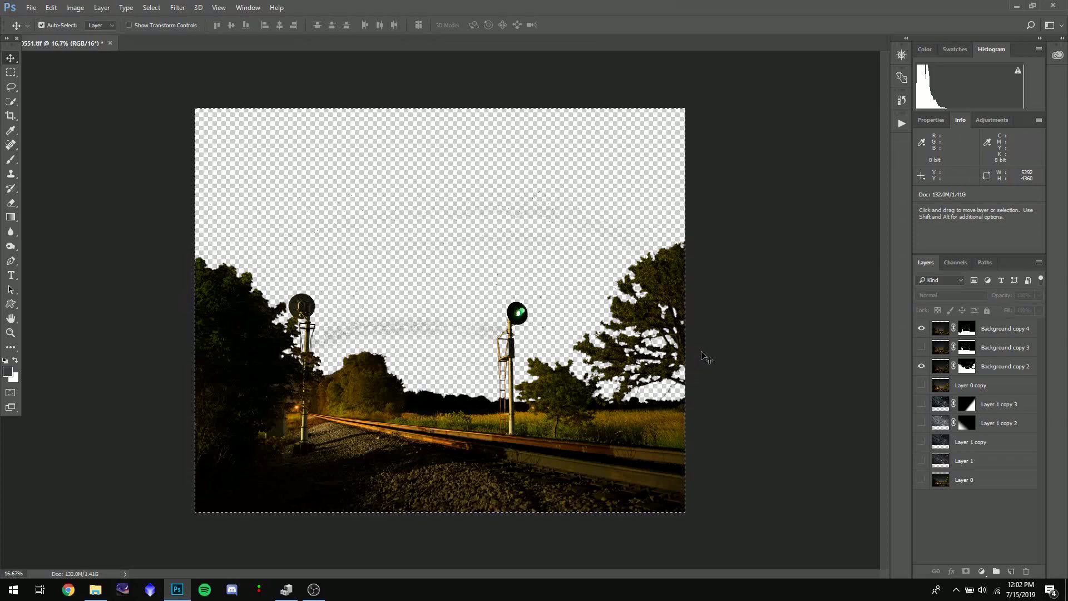
key("ctrl+plus")
key("ctrl+plus")
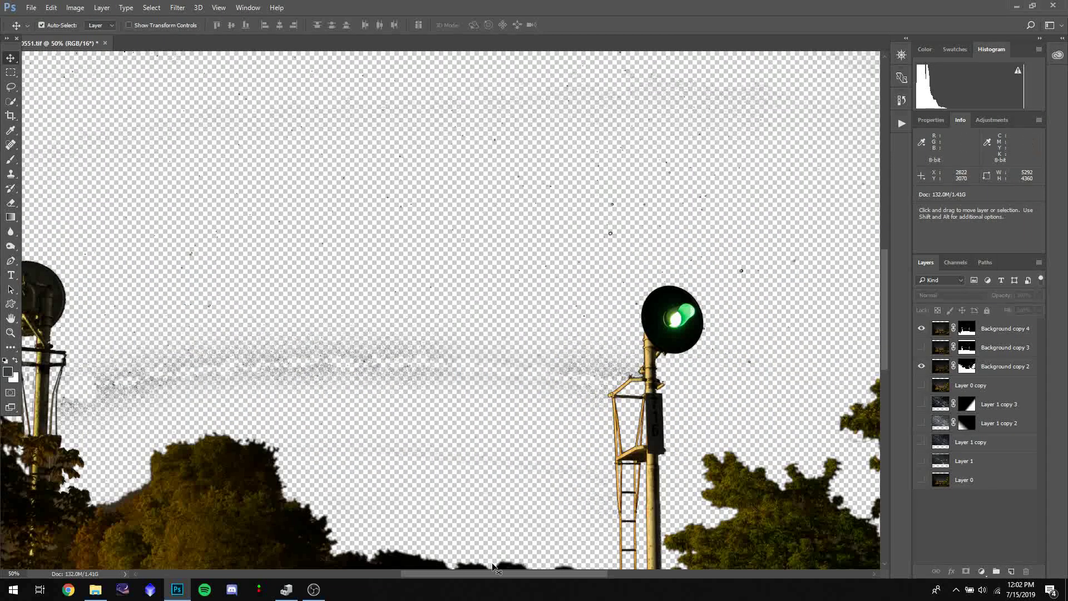
left_click_drag(499, 576, 629, 595)
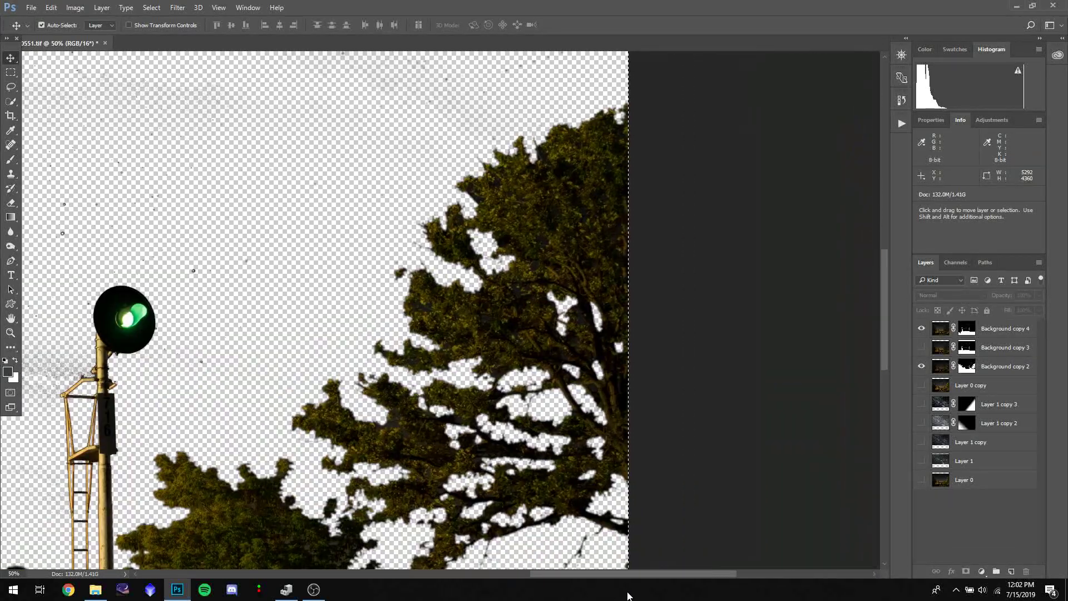
scroll(556, 479, "down", 5)
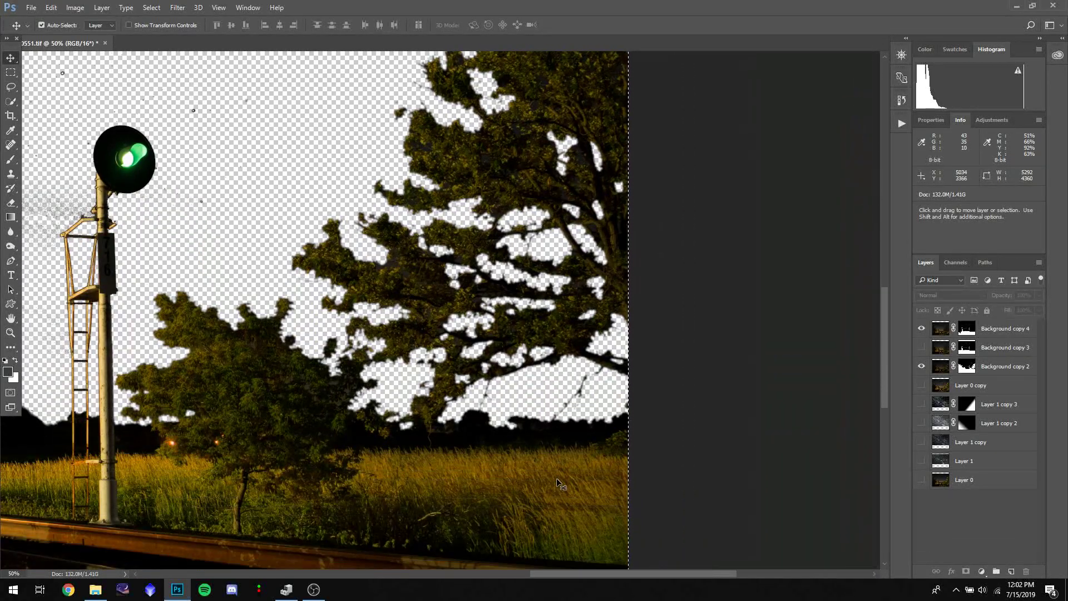
scroll(531, 451, "up", 6)
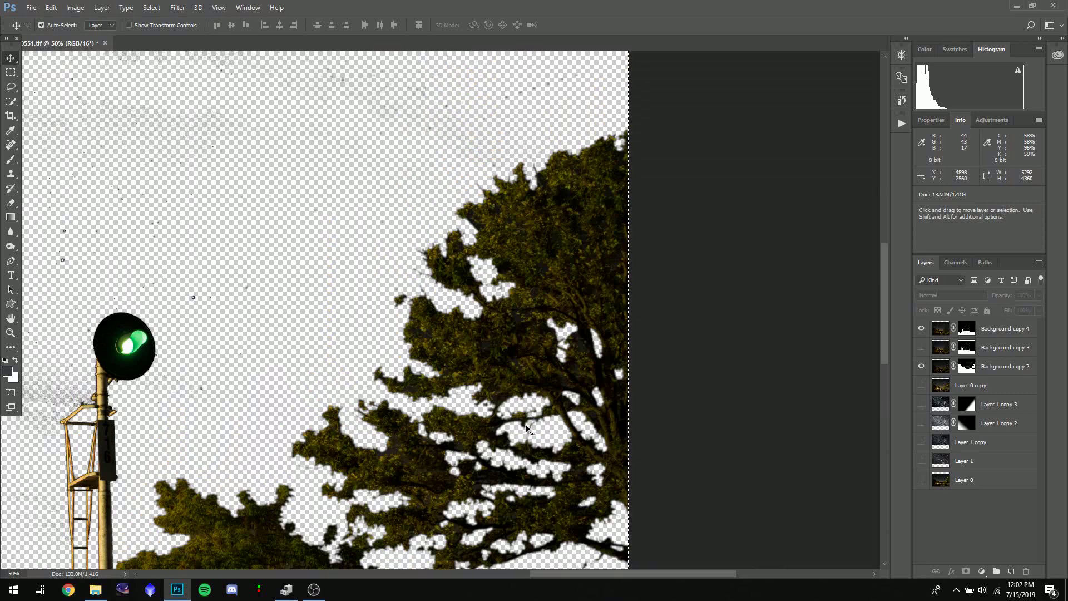
left_click_drag(562, 575, 498, 575)
scroll(483, 495, "down", 7)
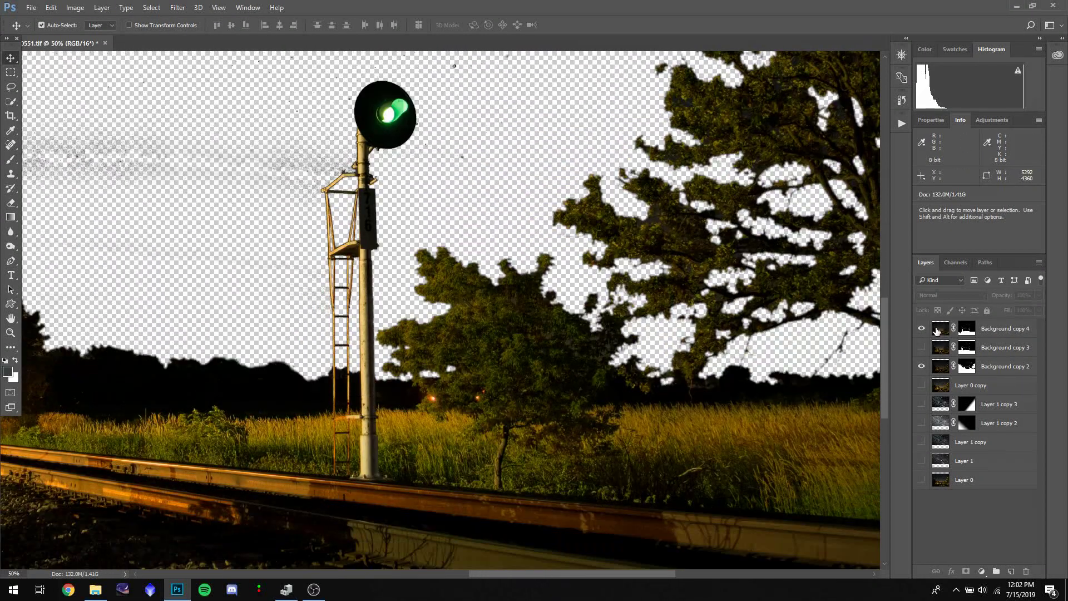
Target the Background copy 4 mask with a black brush at 78% hardness, reduced to 125 px
left_click(965, 330)
left_click_drag(511, 579, 456, 503)
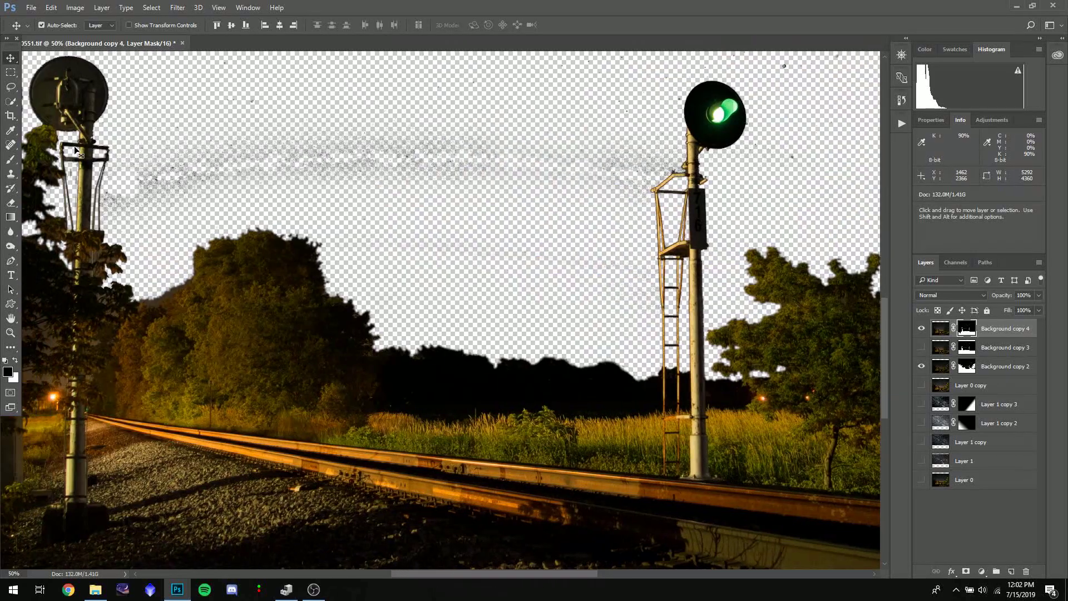
left_click(11, 160)
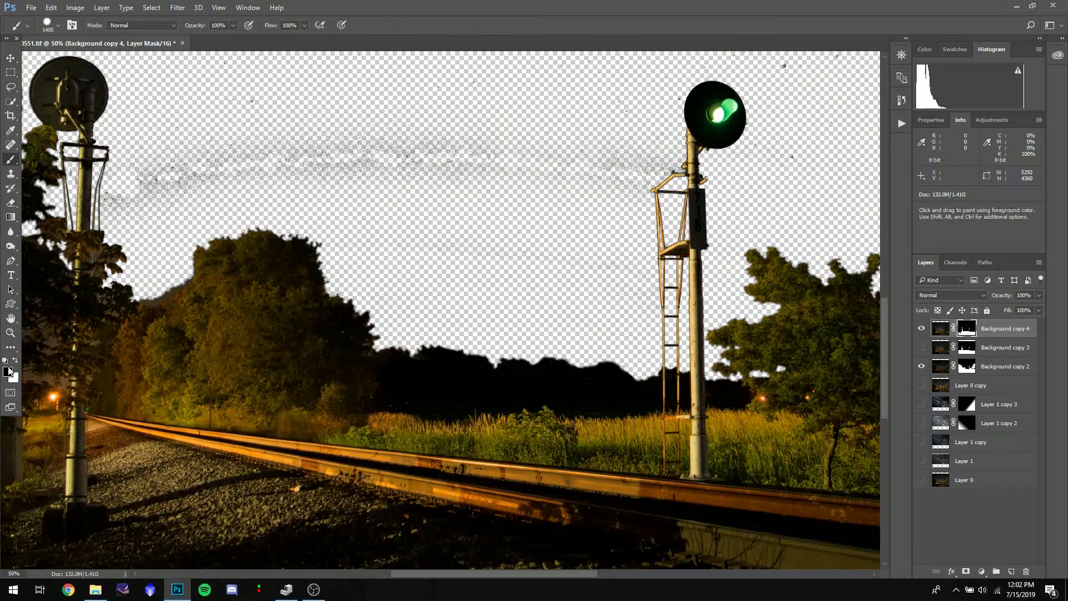
left_click(58, 24)
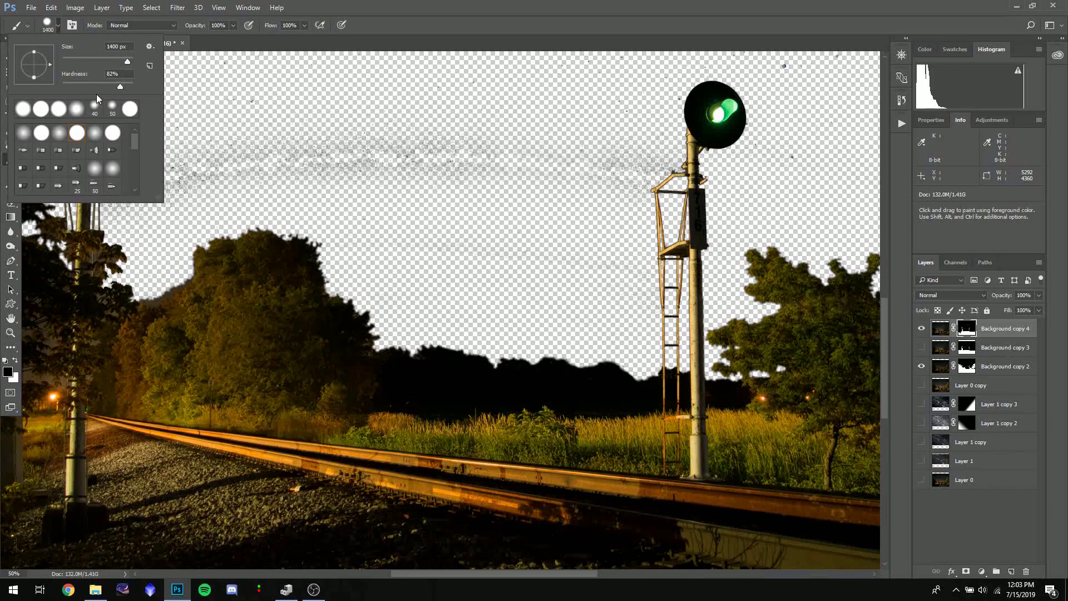
left_click_drag(108, 85, 117, 88)
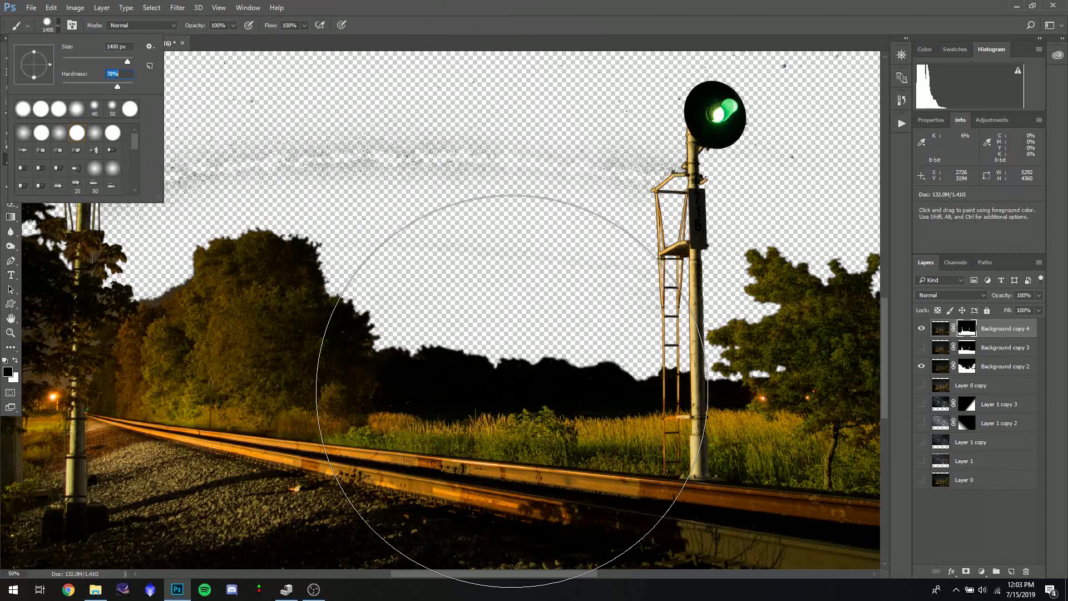
key("Return")
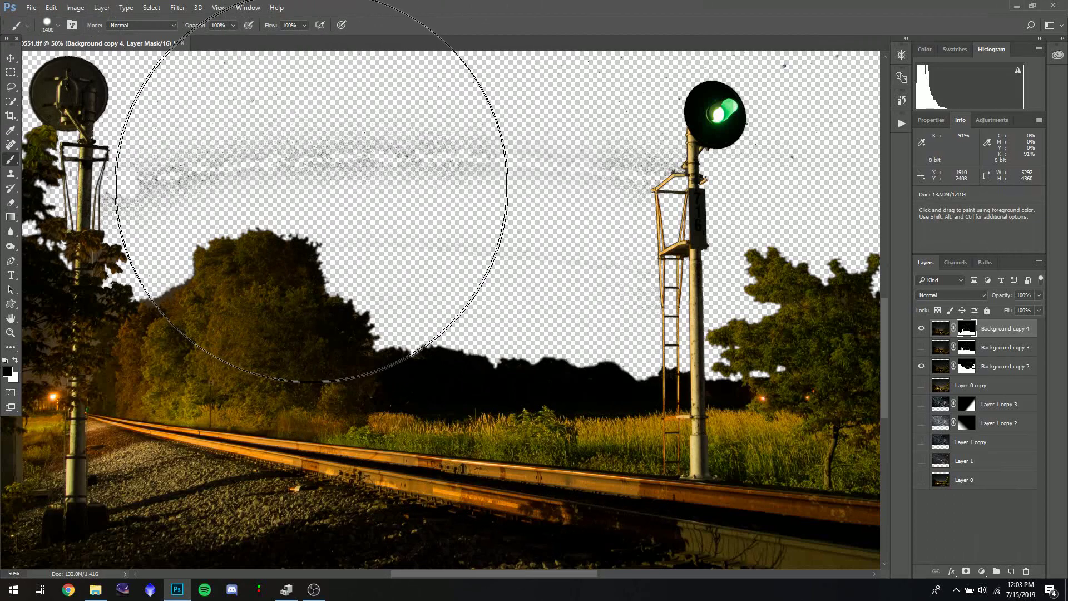
key("bracketleft")
key("bracketleft")
key("bracketleft")
key("bracketleft")
key("bracketleft")
key("bracketleft")
key("bracketleft")
key("bracketleft")
key("bracketleft")
key("bracketleft")
key("bracketleft")
key("bracketleft")
key("bracketleft")
key("bracketleft")
key("bracketleft")
key("bracketleft")
key("bracketleft")
key("bracketleft")
key("bracketleft")
key("bracketleft")
key("bracketleft")
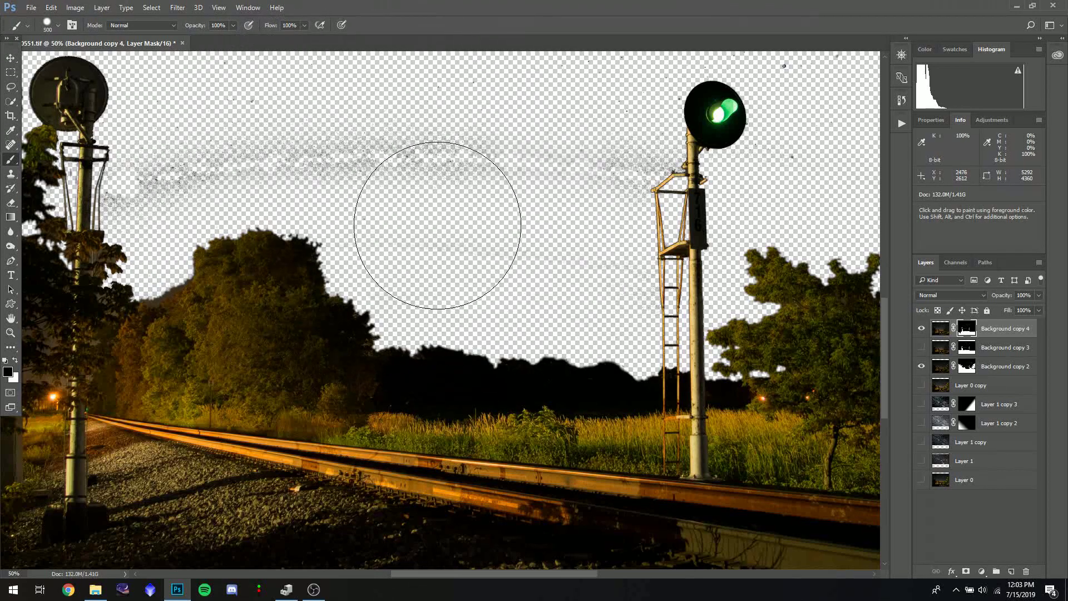
Paint black on the Background copy 4 mask over part of the faint sky residue between the two signals
scroll(423, 245, "down", 1)
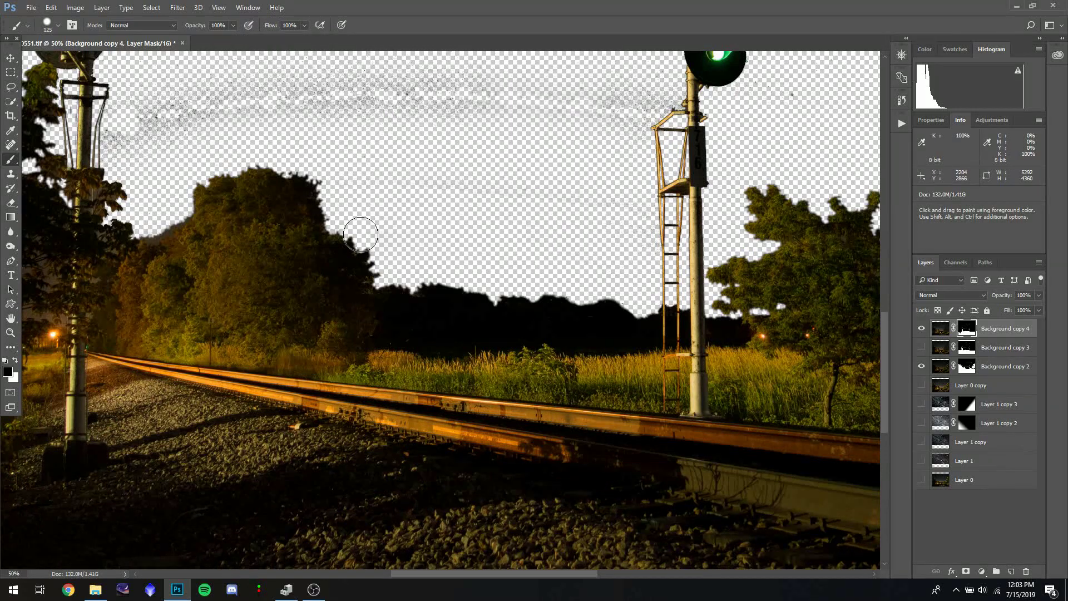
scroll(360, 234, "up", 3)
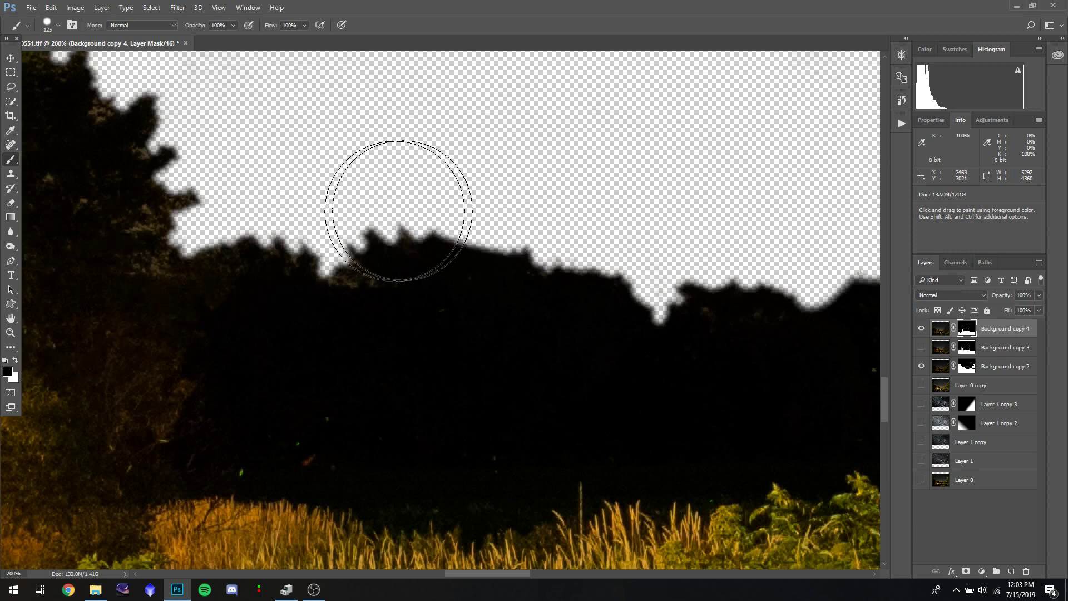
scroll(346, 216, "up", 3)
scroll(349, 212, "down", 4)
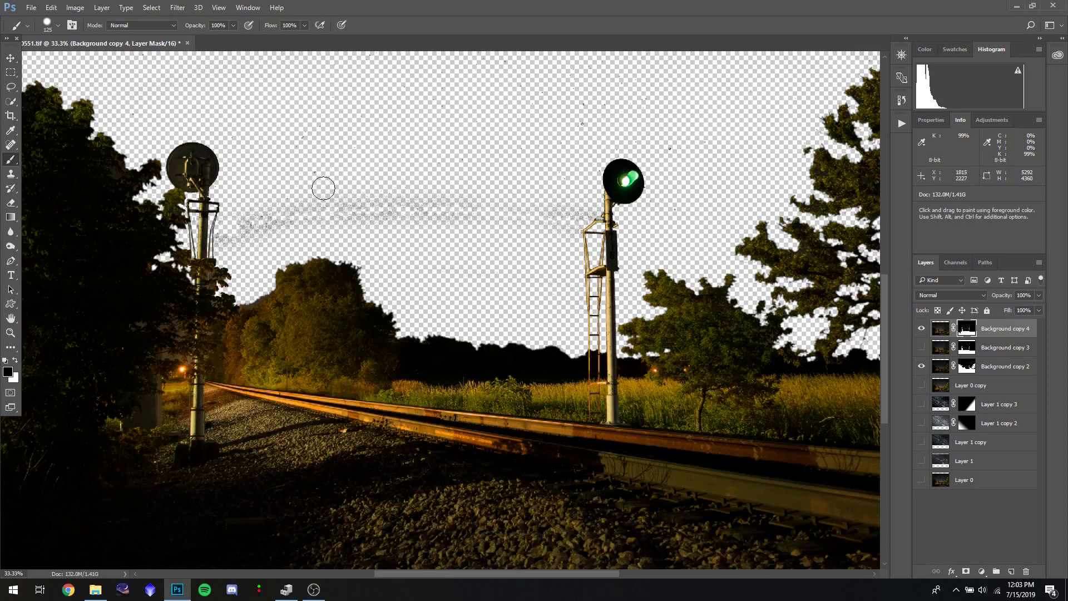
mouse_move(331, 207)
left_mouse_down()
mouse_move(448, 215)
mouse_move(427, 218)
mouse_move(441, 209)
mouse_move(410, 203)
left_mouse_up()
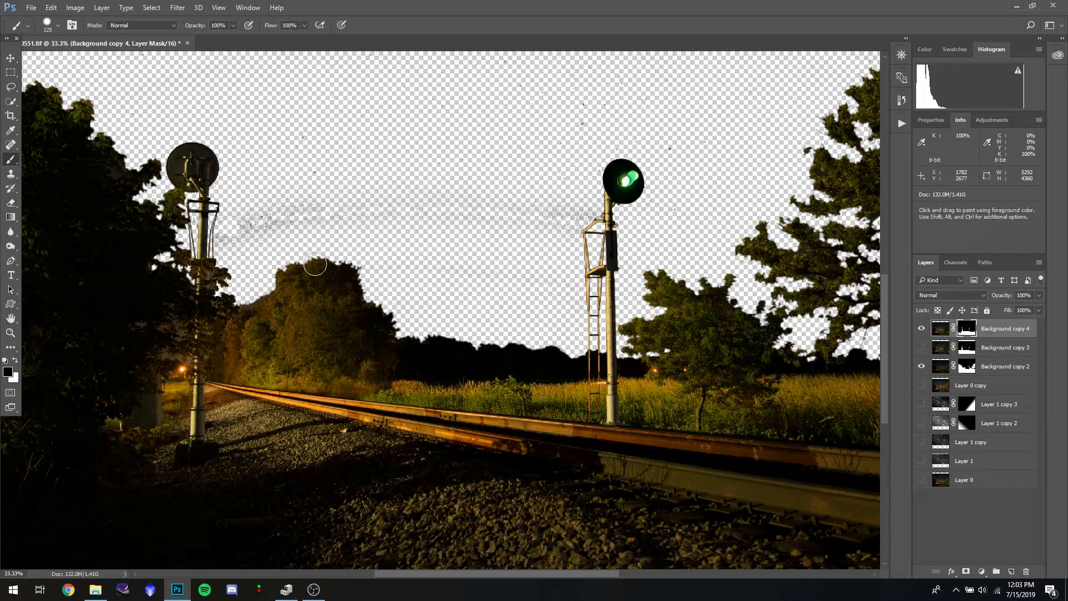
key("ctrl")
scroll(463, 337, "down", 1)
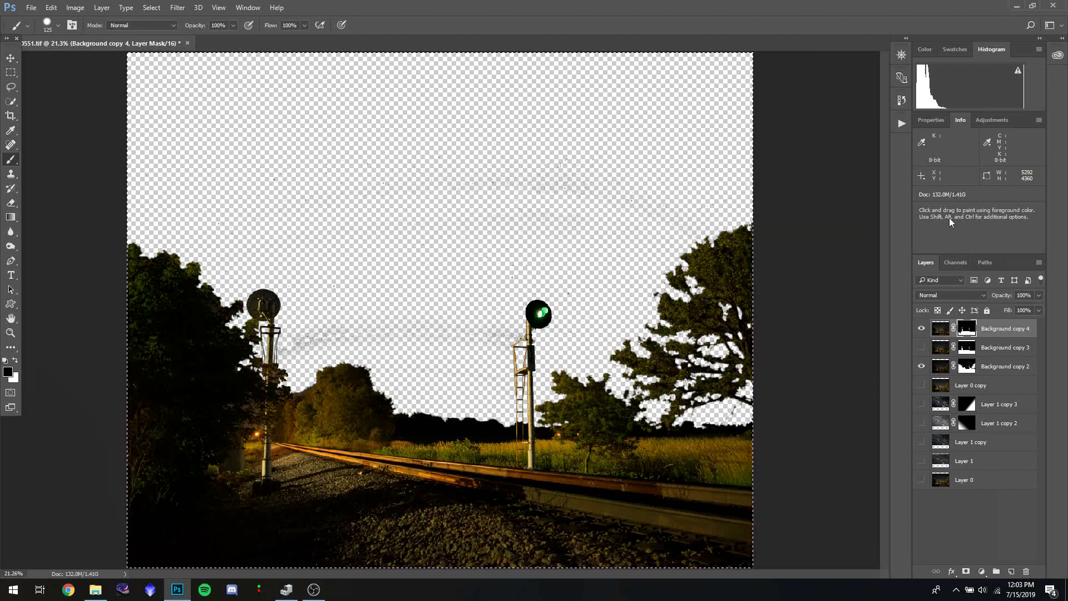
Feather the Background copy 4 layer mask by 4.3 px
left_click(943, 121)
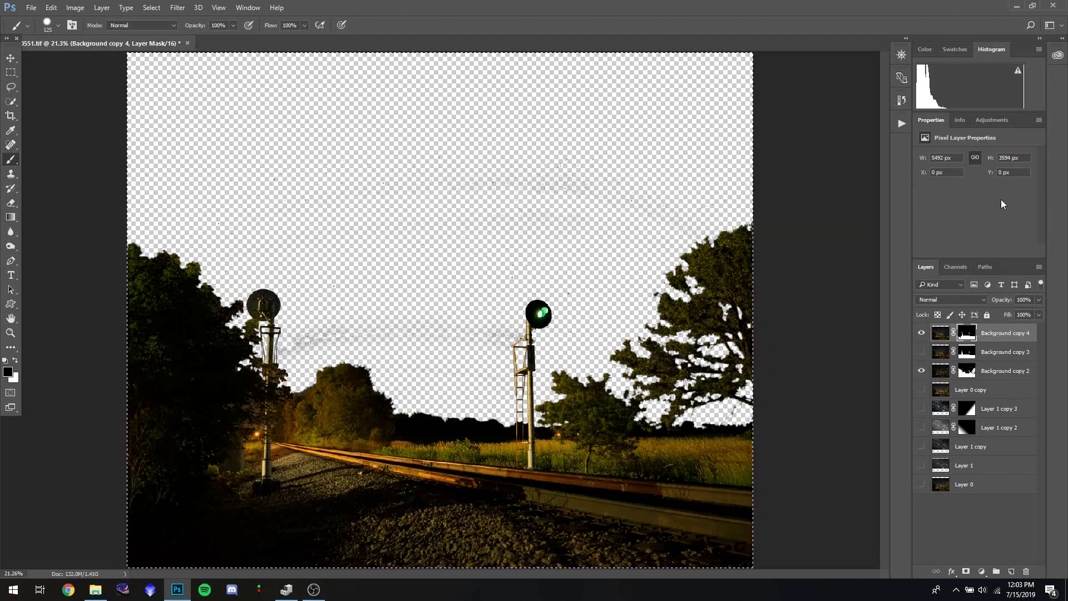
left_click(990, 121)
left_click(933, 121)
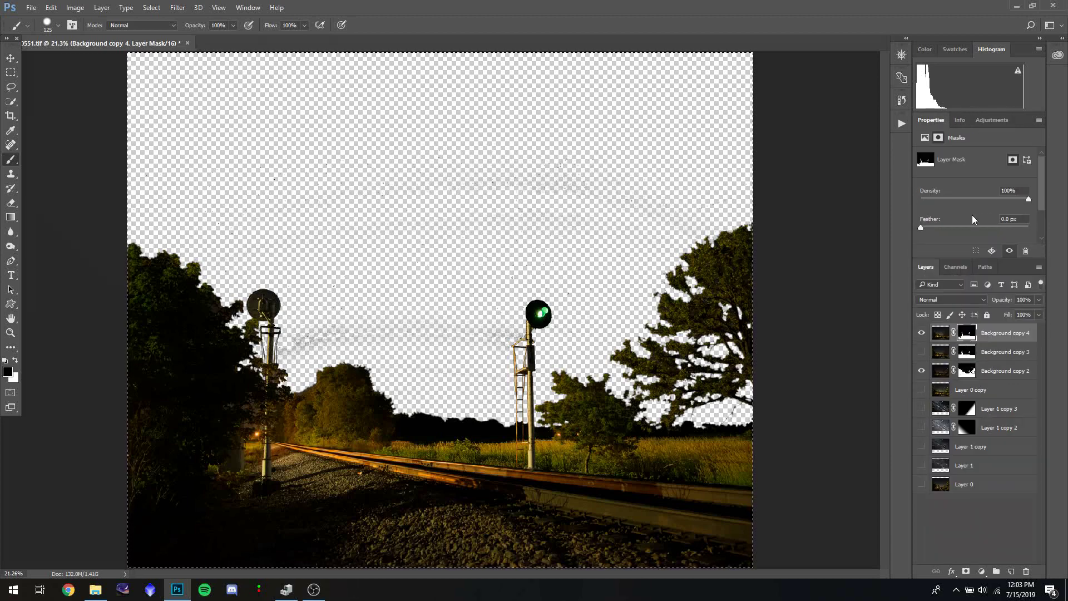
left_click_drag(920, 227, 927, 228)
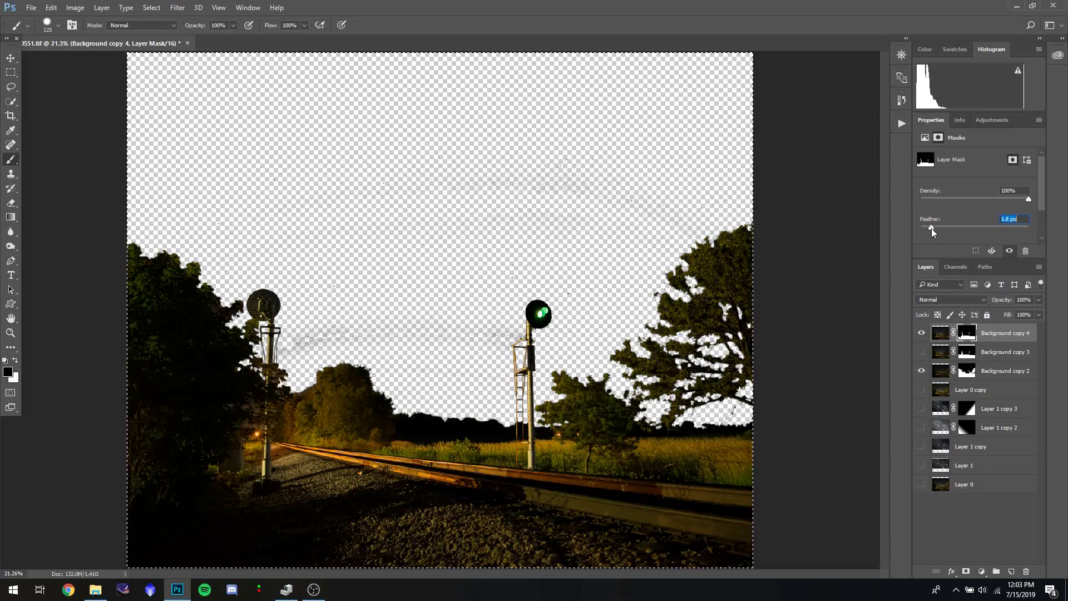
left_click_drag(938, 228, 946, 229)
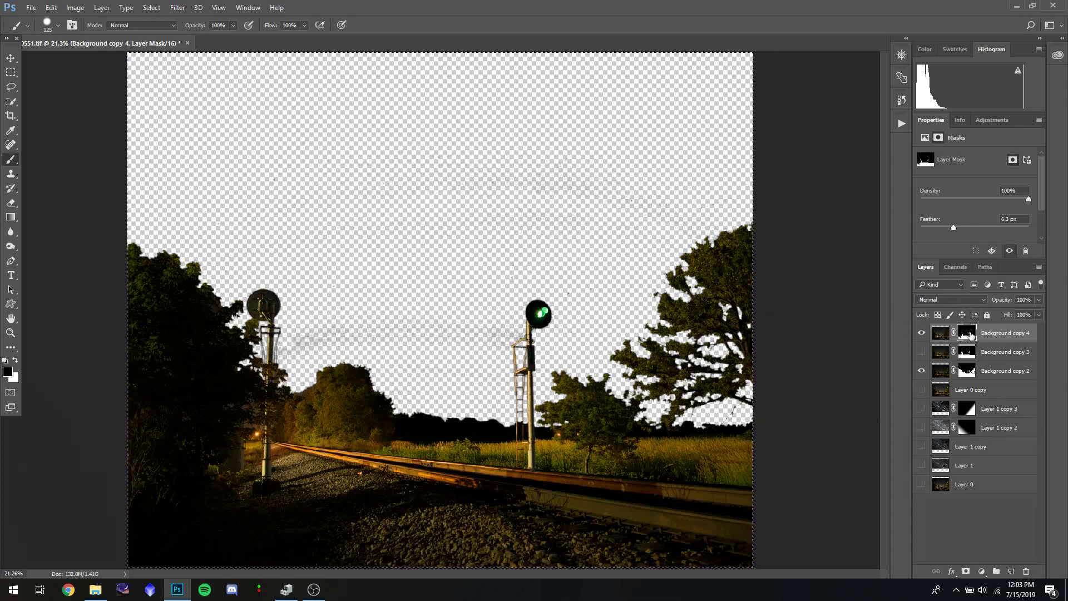
left_click_drag(952, 227, 945, 228)
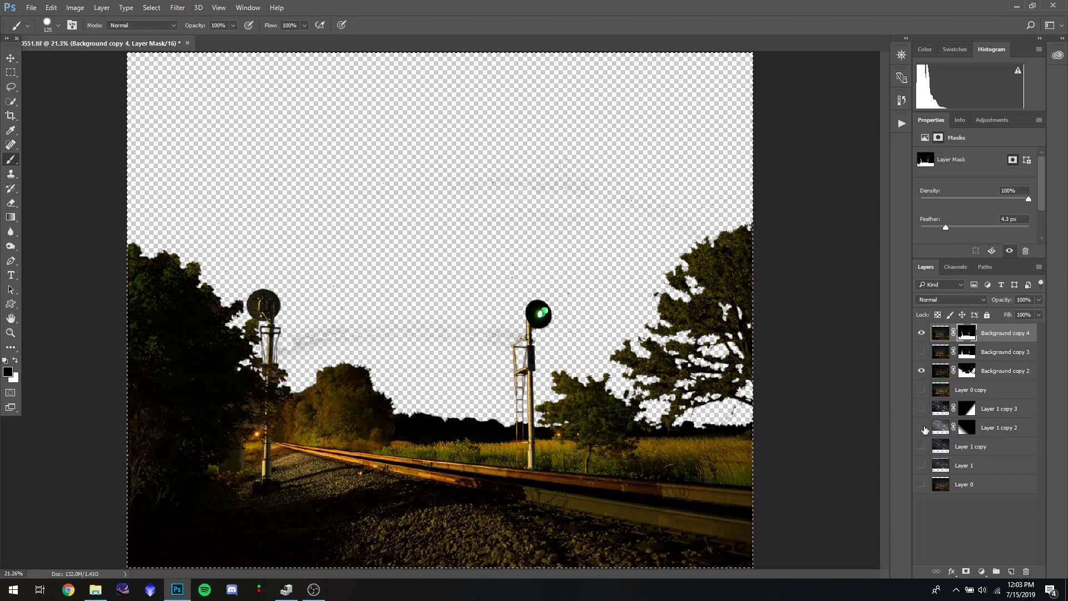
Show Layer 1 copy and Layer 1 copy 3, and activate the Gradient tool on Layer 1 copy 3's mask
left_click(922, 446)
left_click(11, 57)
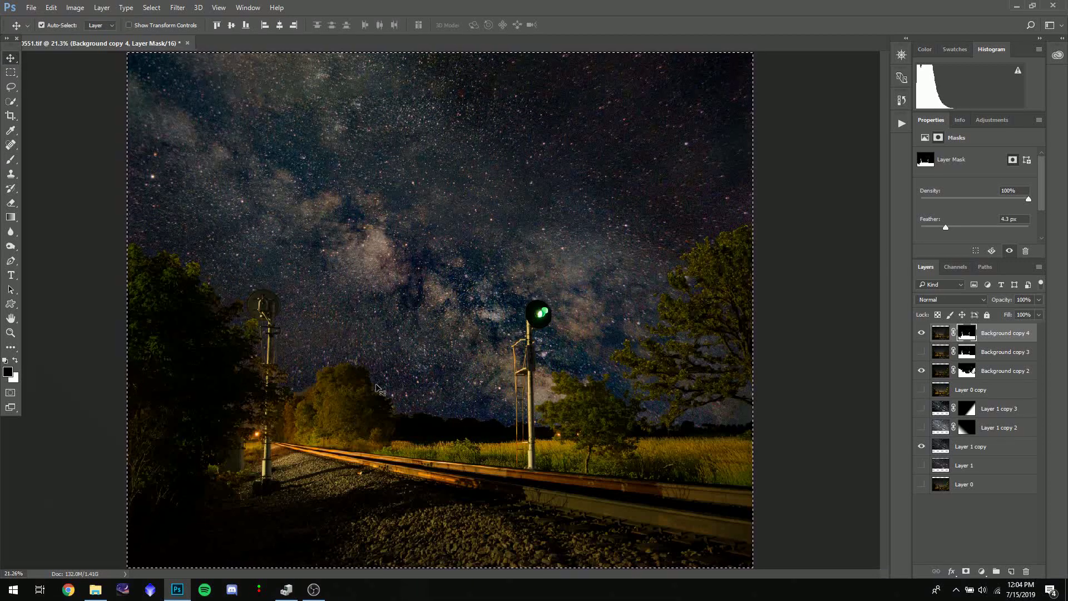
left_click(923, 409)
left_click(941, 411)
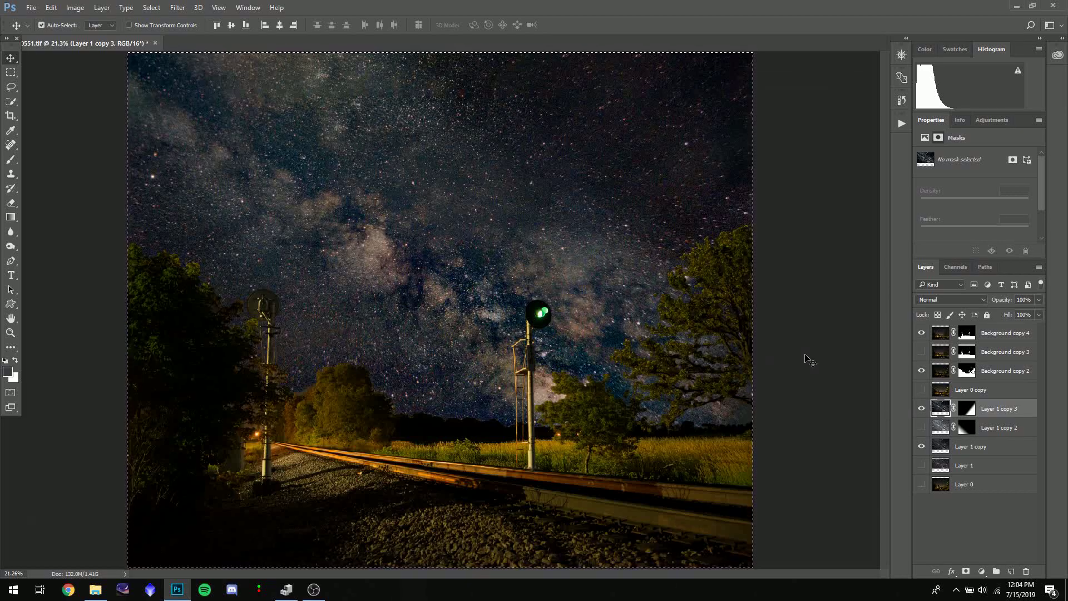
left_click(968, 411)
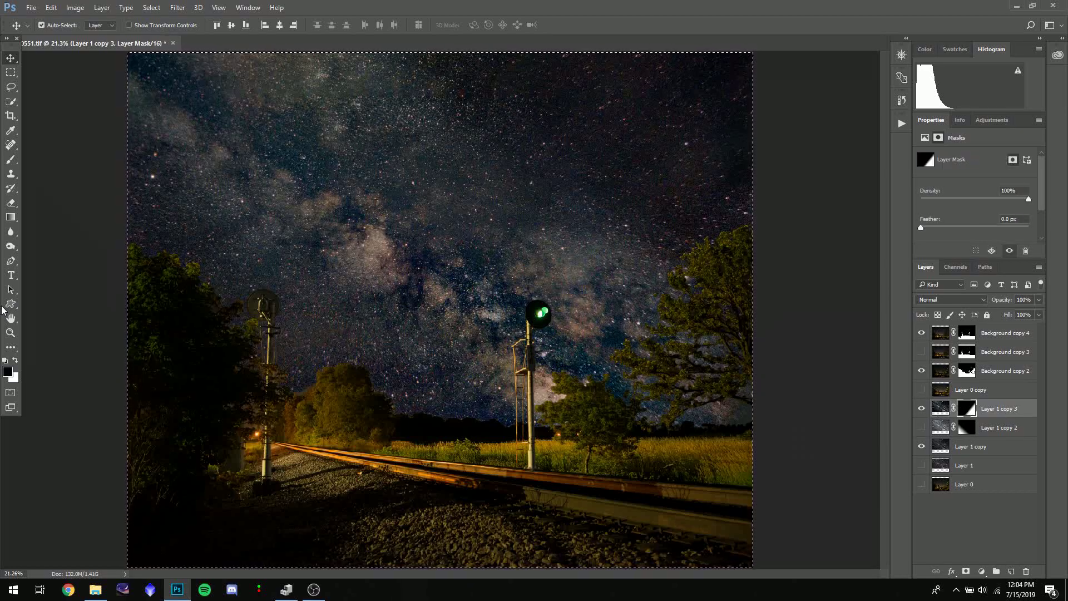
left_click(10, 219)
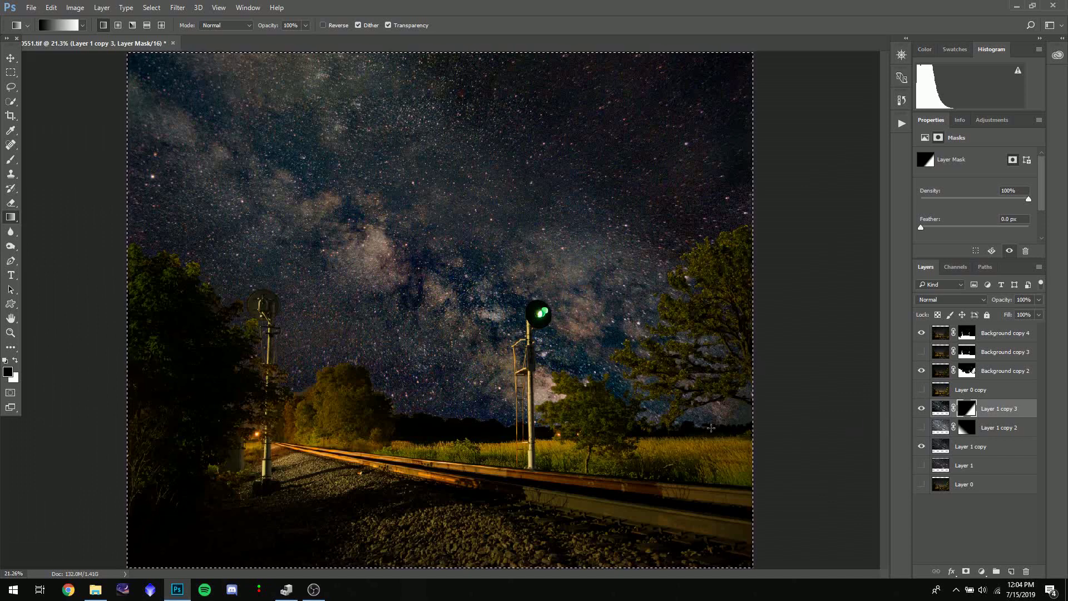
Compare the sky with and without Layer 1 copy 3 by switching its visibility off and on
left_click(921, 409)
left_click(921, 410)
left_click(922, 410)
left_click(921, 409)
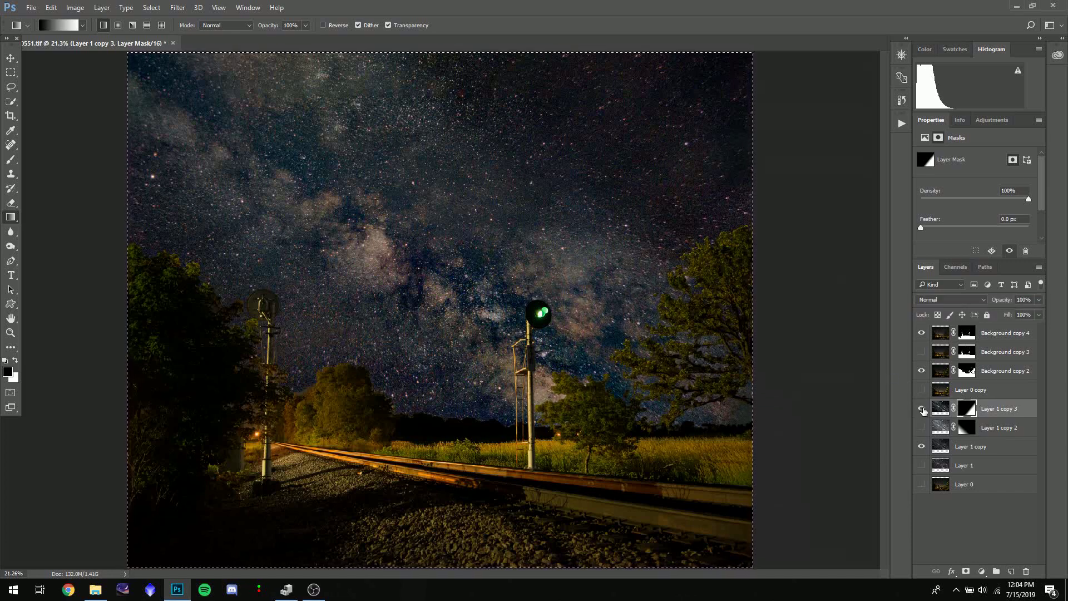
left_click(923, 410)
left_click(921, 410)
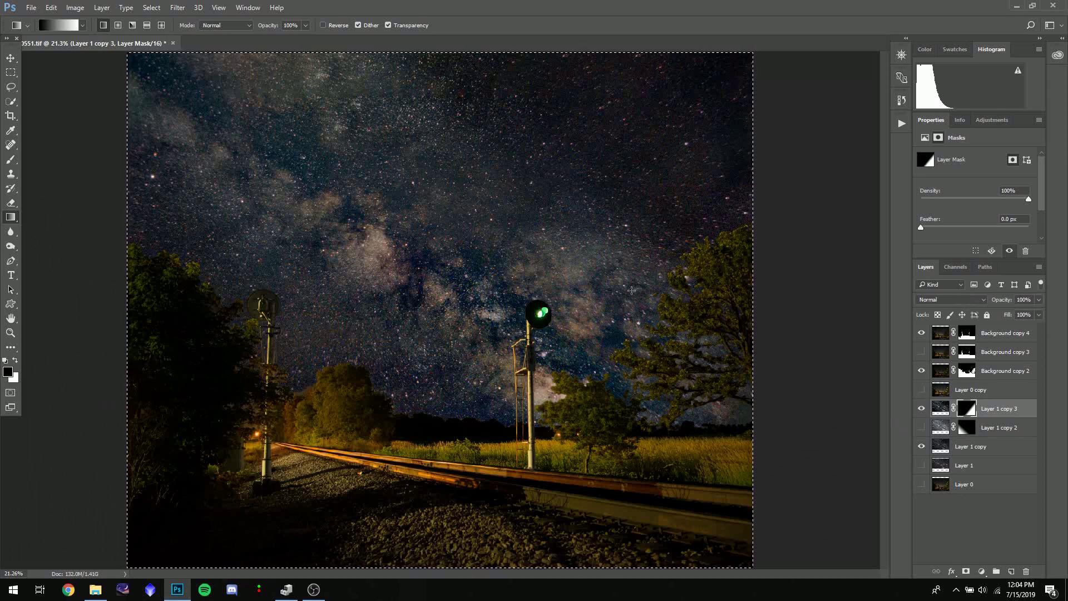
Show Layer 1 copy 2, comparing the sky with and without it
left_click(922, 427)
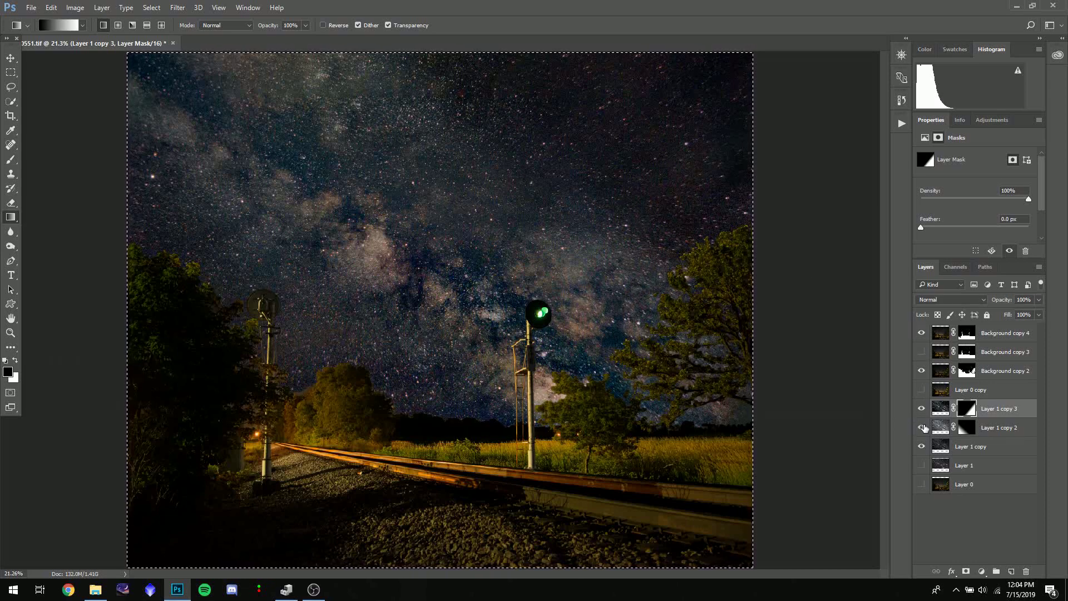
left_click(923, 427)
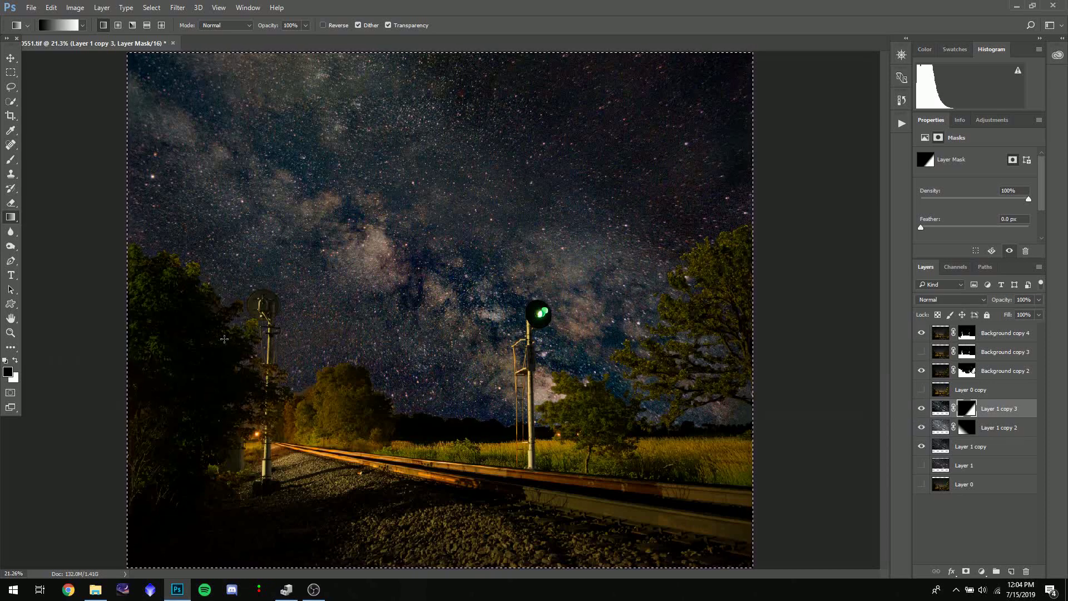
left_click(922, 427)
Duplicate Layer 1 copy and move the duplicate directly above Layer 1 copy 3
left_click(956, 452)
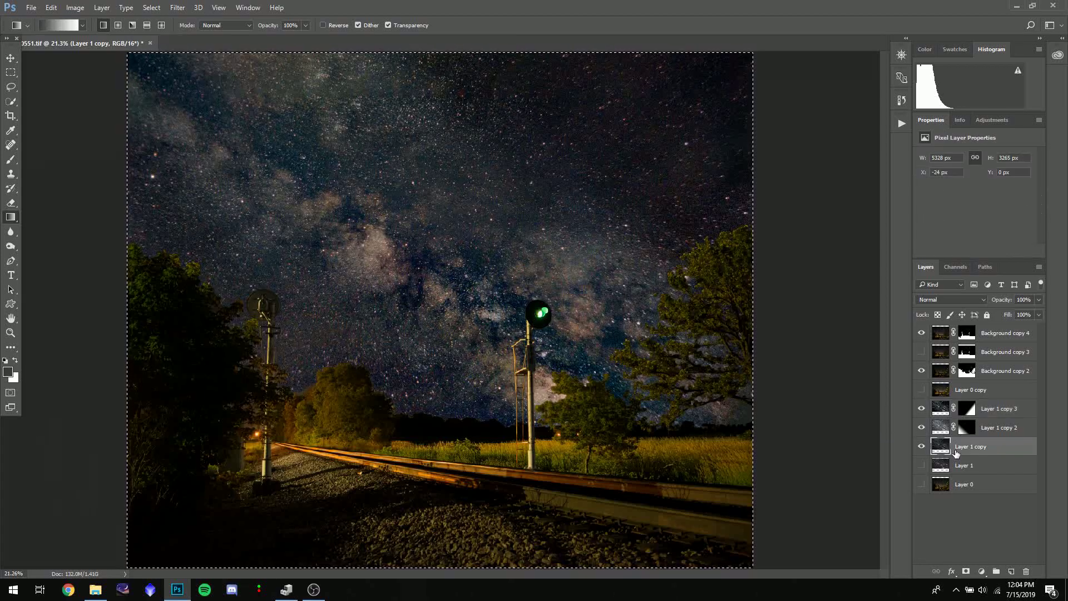
left_click_drag(972, 448, 1011, 571)
left_click_drag(967, 448, 968, 405)
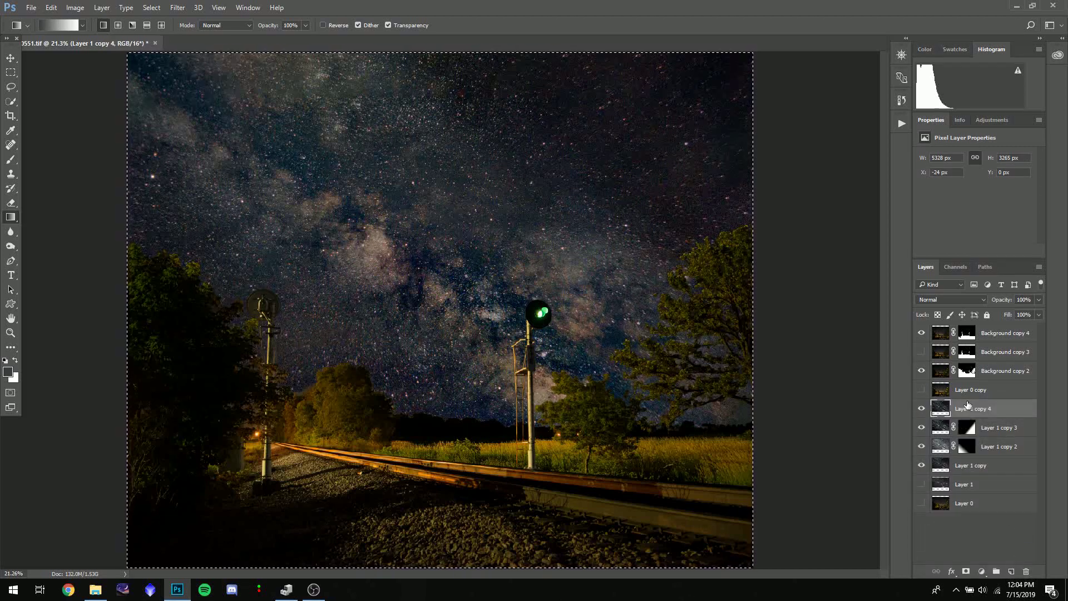
Apply a Brightness/Contrast adjustment to Layer 1 copy 4 with Brightness 40 and Contrast -35
left_click(75, 7)
mouse_move(92, 35)
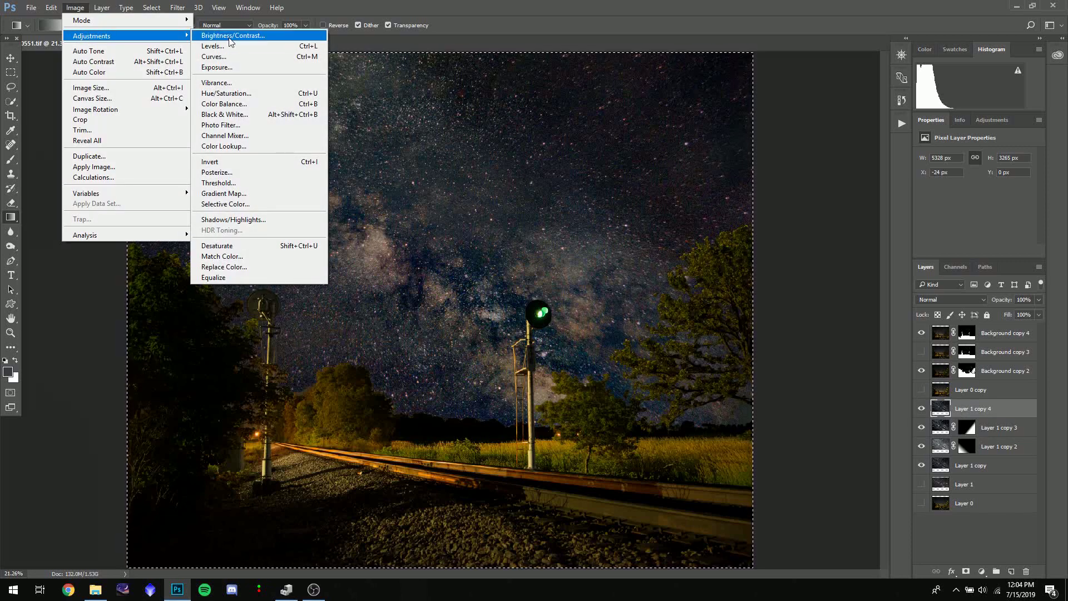
left_click(231, 36)
left_click_drag(583, 98, 546, 123)
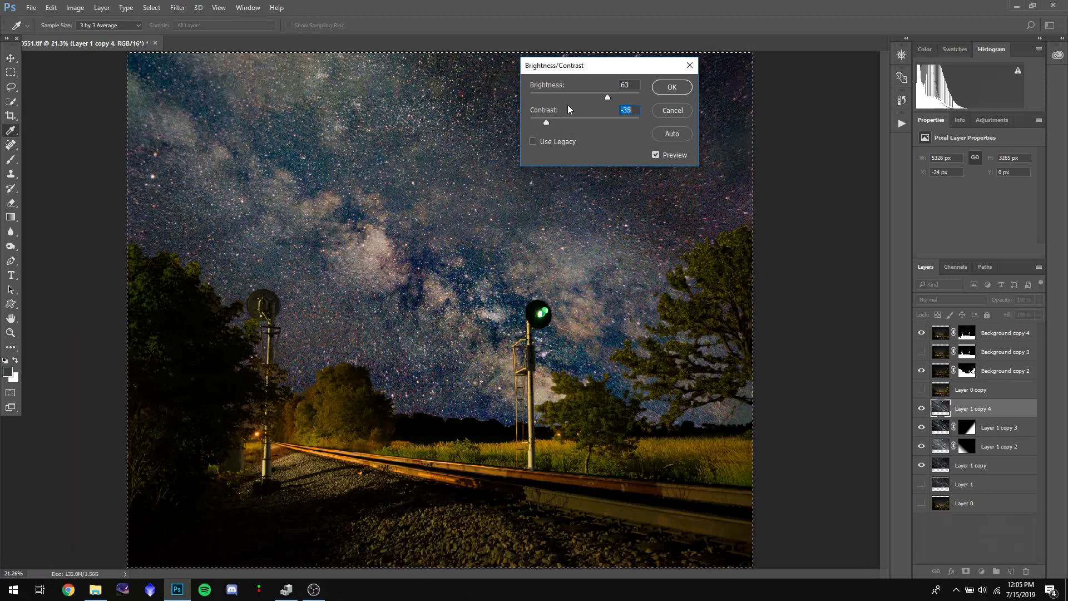
left_click_drag(606, 94, 600, 95)
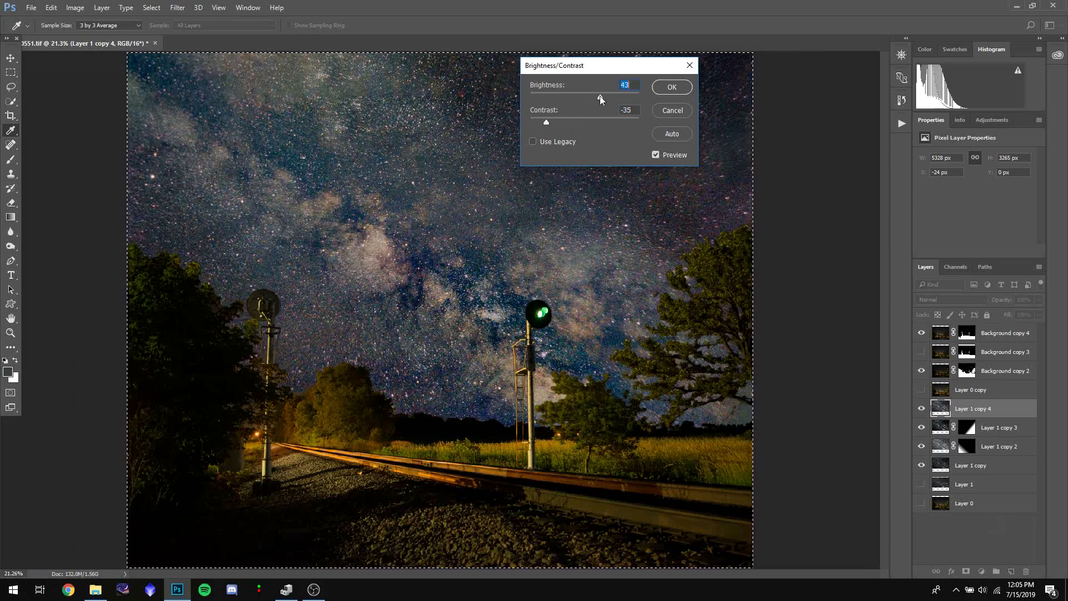
left_click(675, 85)
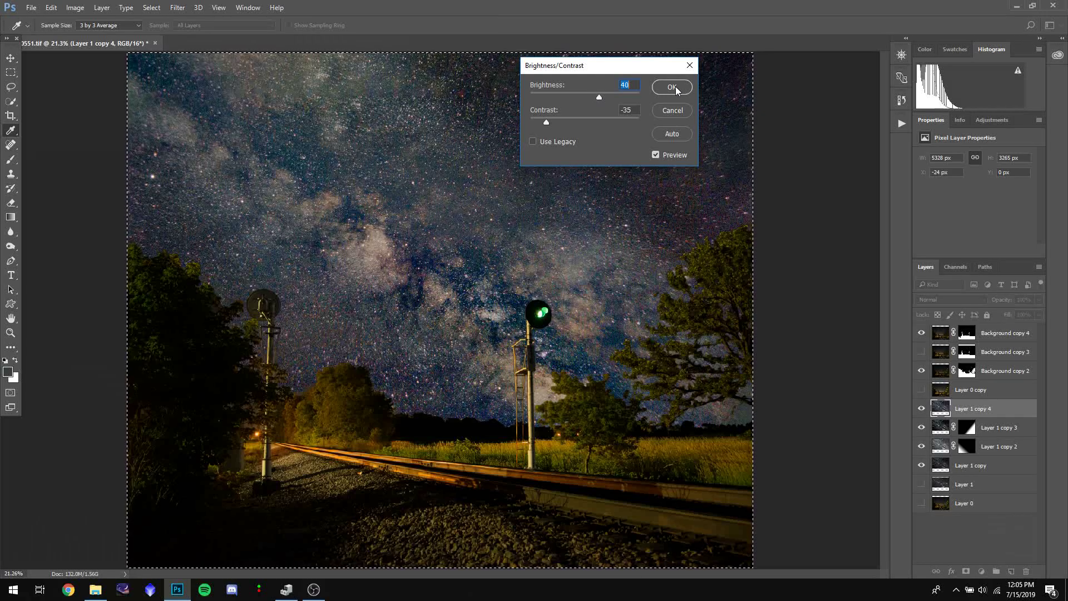
Add a layer mask to Layer 1 copy 4 and draw a vertical gradient from black in the mid-sky to white just below the horizon
left_click(966, 571)
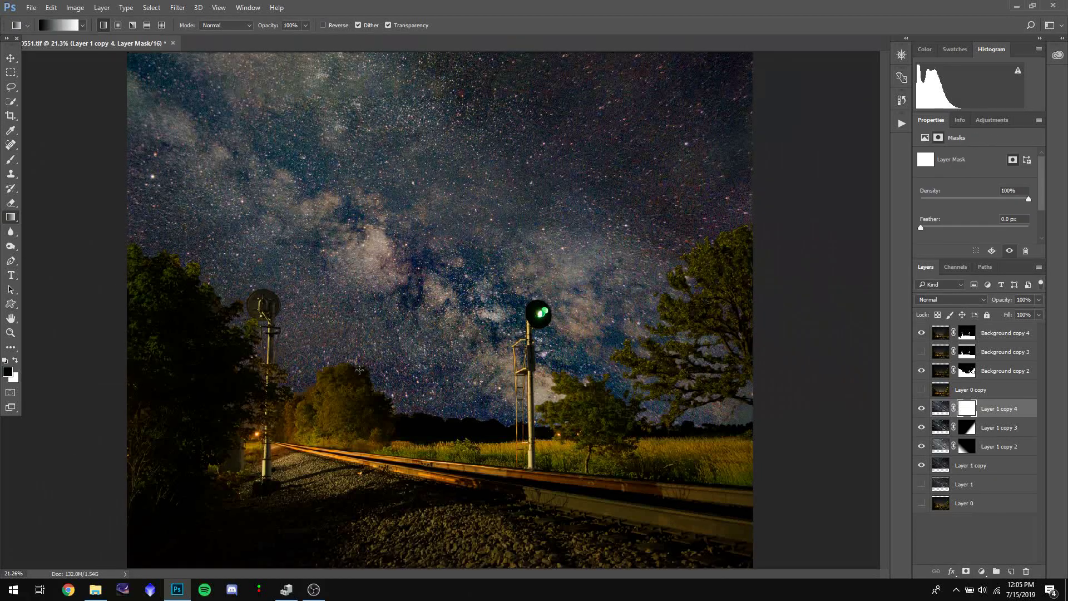
left_click_drag(473, 481, 469, 290)
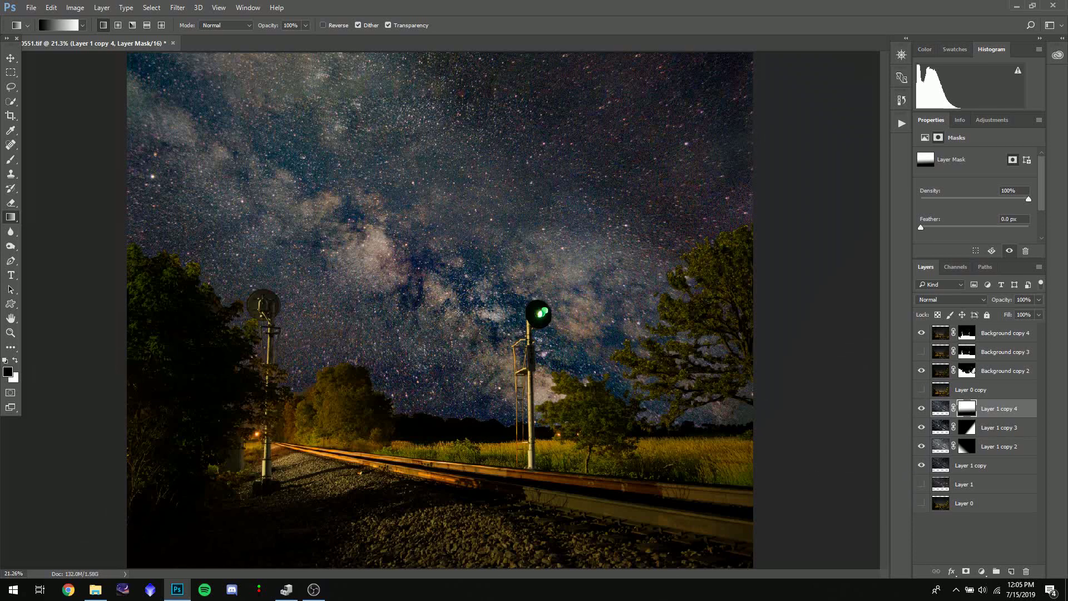
left_click_drag(456, 322, 457, 473)
left_click_drag(455, 272, 460, 461)
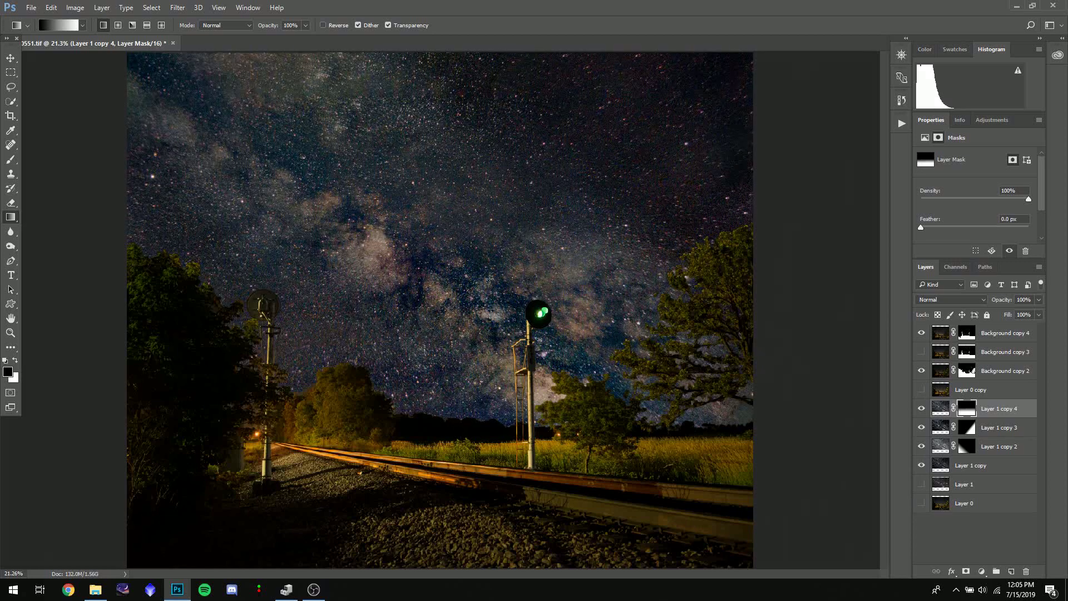
Compare the sky near the horizon with and without Layer 1 copy 4, leaving the layer visible, and view the whole image
left_click(922, 410)
left_click(922, 410)
left_click(922, 410)
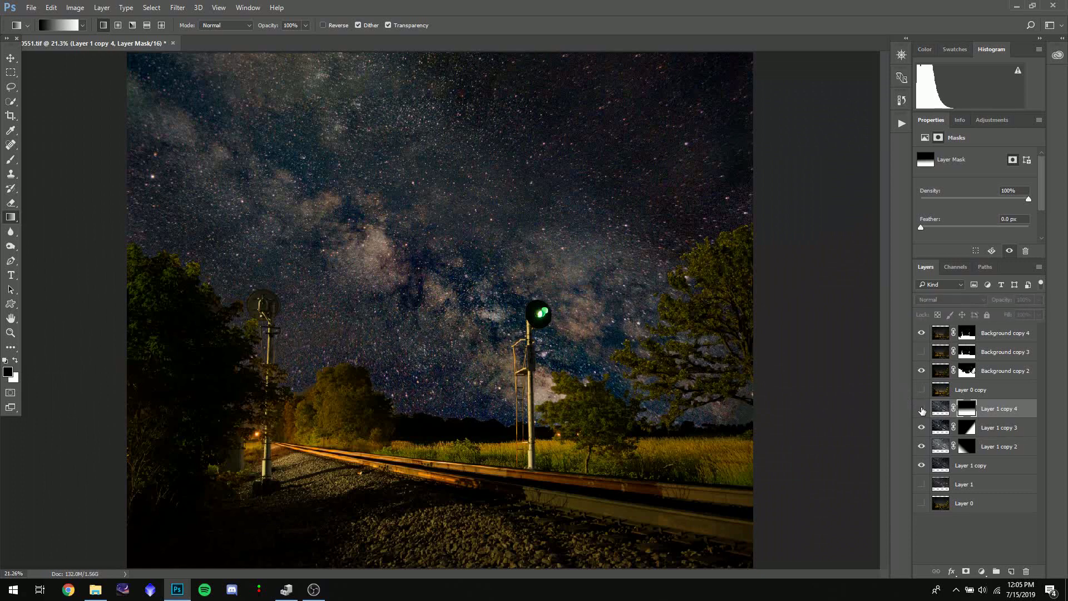
left_click(922, 410)
left_click(922, 410)
left_click(921, 410)
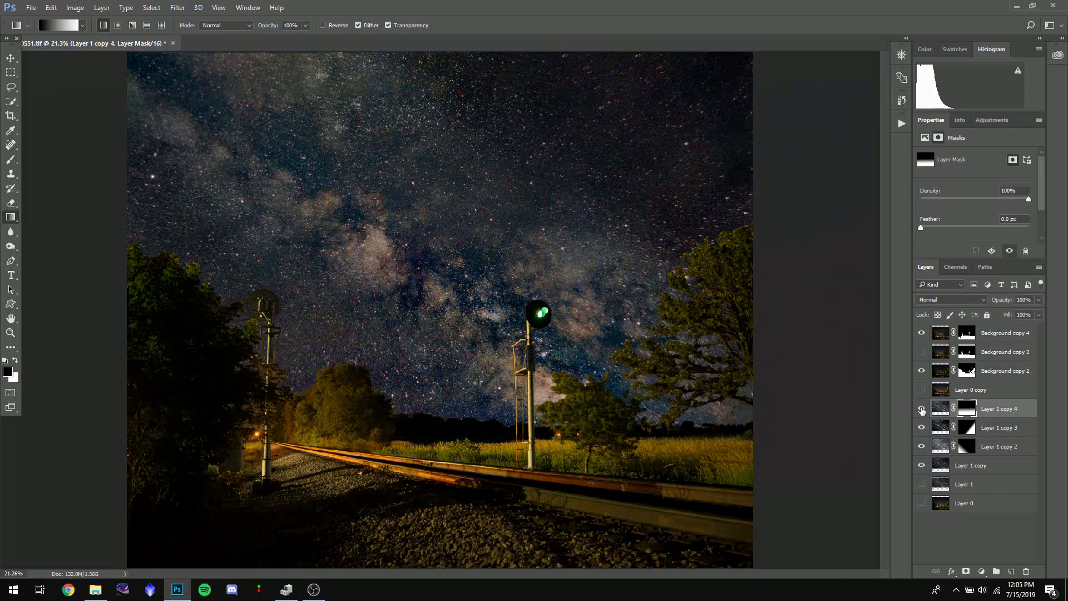
left_click(921, 410)
left_click(922, 410)
left_click(922, 410)
key("ctrl+minus")
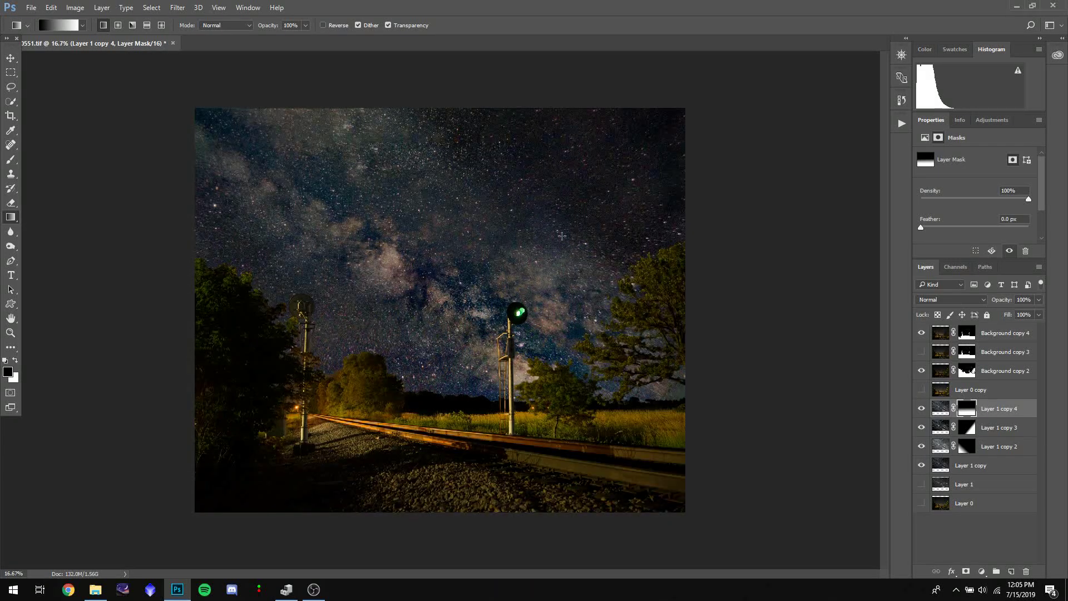